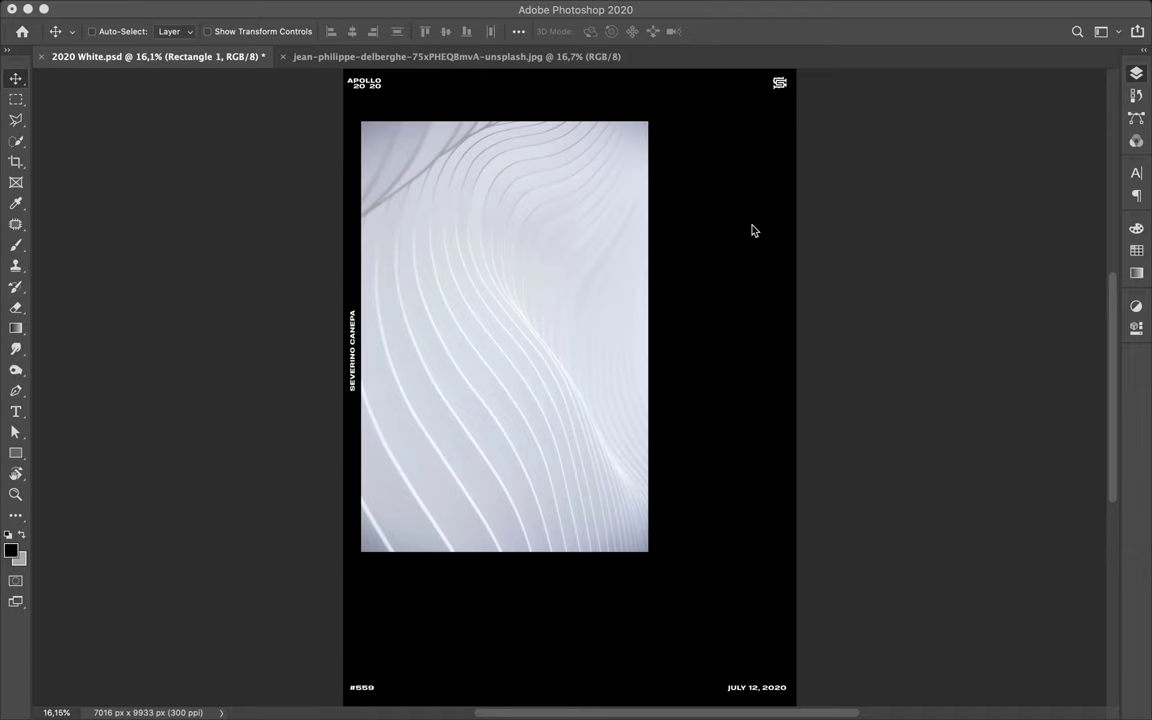
Move the wave photo down-right and add a Gradient Map with an orange-red left stop
{"action": "key", "text": "F7"}
{"action": "left_click_drag", "start_coordinate": [617, 272], "coordinate": [666, 330]}
{"action": "left_click", "coordinate": [1028, 685]}
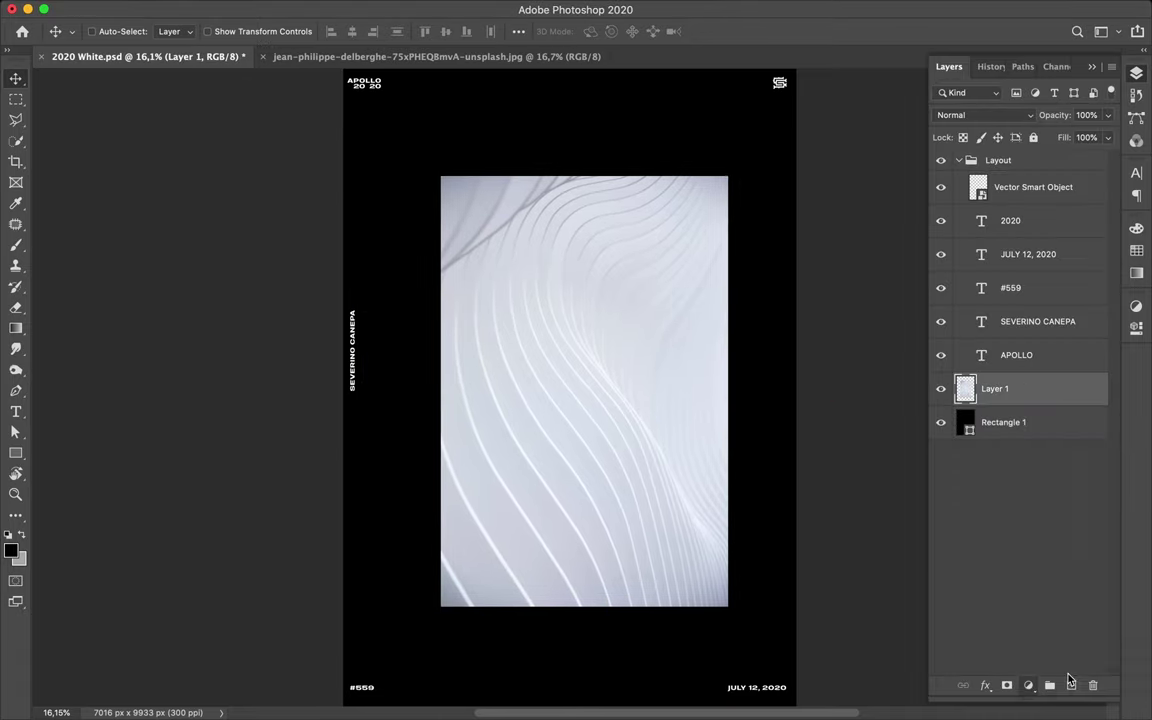
{"action": "double_click", "coordinate": [181, 401]}
{"action": "left_click_drag", "start_coordinate": [900, 646], "coordinate": [900, 610]}
{"action": "left_click", "coordinate": [865, 548]}
Set the Gradient Map's right stop to yellow
{"action": "left_click", "coordinate": [1042, 436]}
{"action": "double_click", "coordinate": [490, 401]}
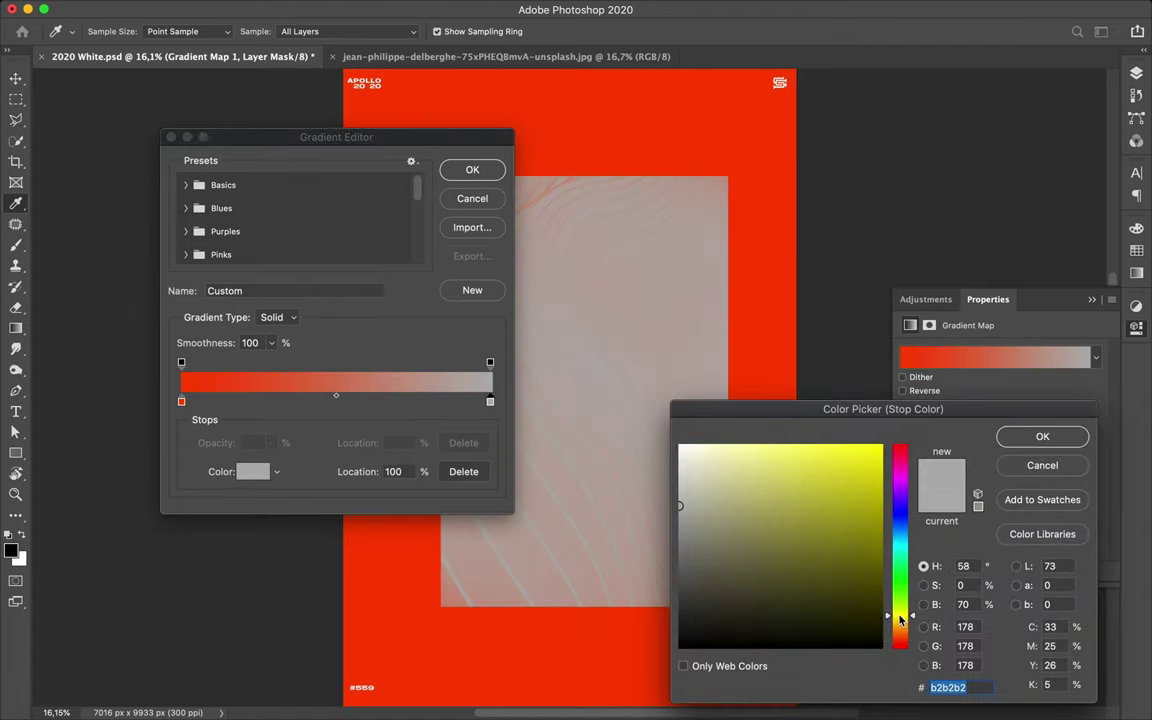
{"action": "left_click", "coordinate": [882, 446]}
{"action": "left_click", "coordinate": [1042, 436]}
{"action": "left_click", "coordinate": [472, 170]}
Switch Rectangle 1's fill to Gradient
{"action": "left_click", "coordinate": [1136, 73]}
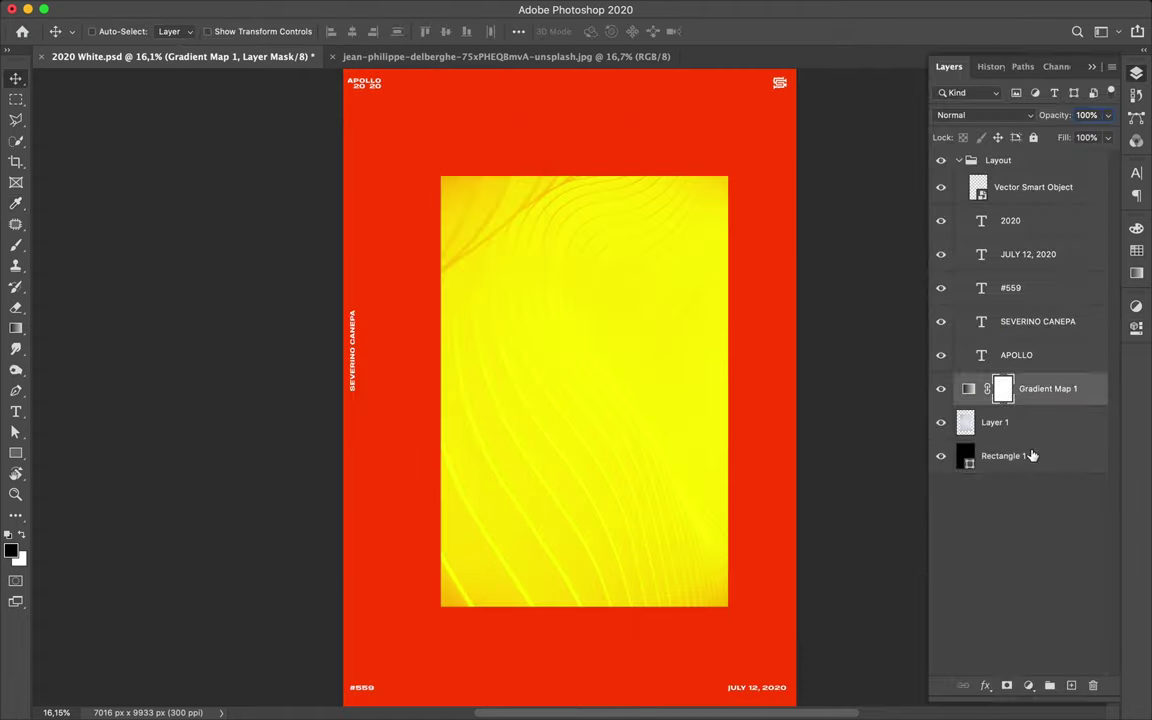
{"action": "left_click", "coordinate": [1003, 455]}
{"action": "key", "text": "a"}
{"action": "left_click", "coordinate": [238, 31]}
{"action": "left_click", "coordinate": [203, 62]}
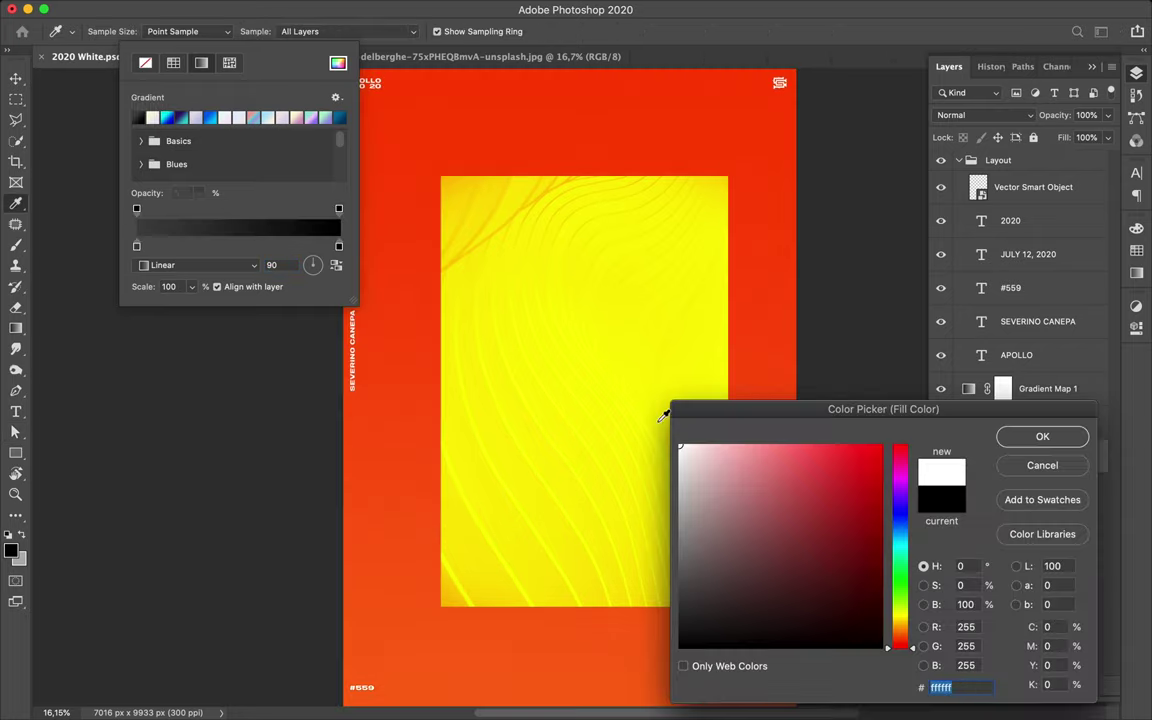
Apply the yellow-to-red gradient to Rectangle 1, save 2020 White.psd, and select Layer 1
{"action": "key", "text": "Return"}
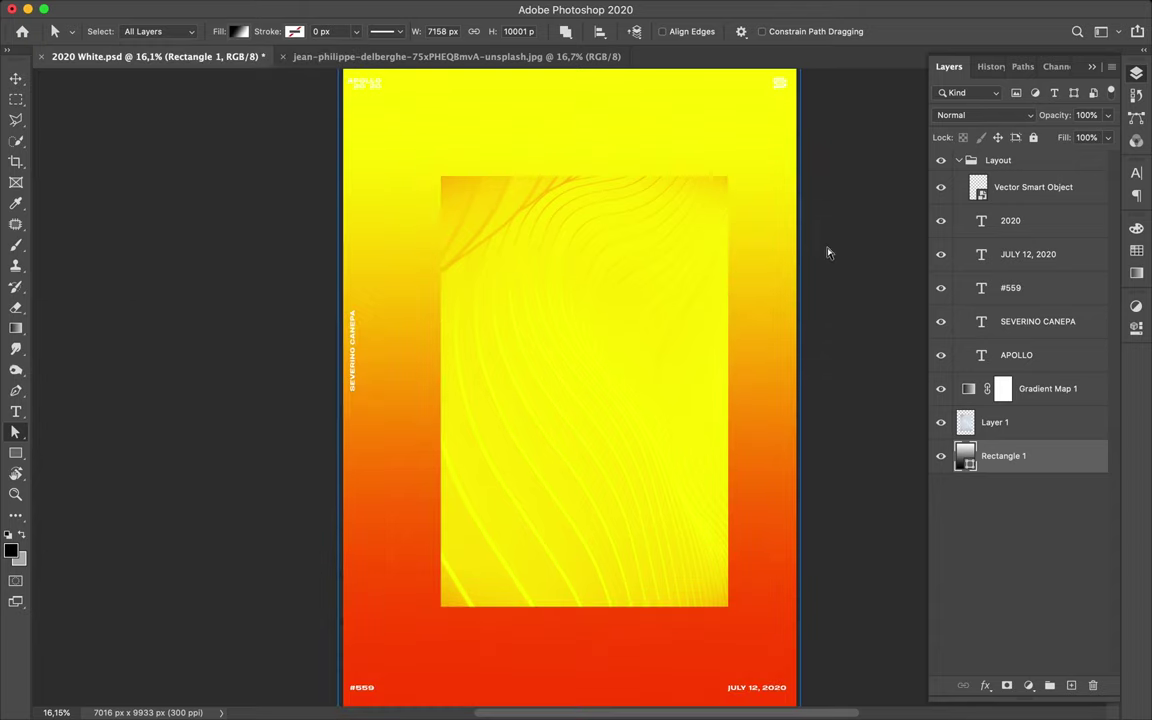
{"action": "key", "text": "ctrl+s"}
{"action": "left_click", "coordinate": [1022, 424]}
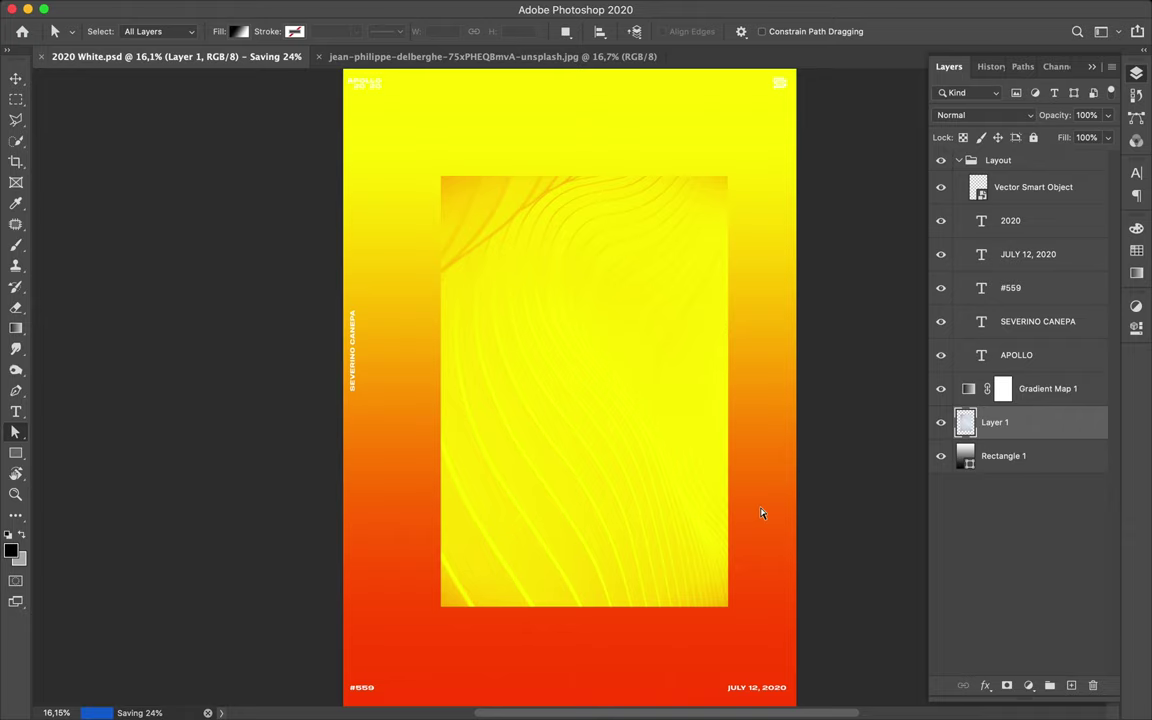
{"action": "key", "text": "v"}
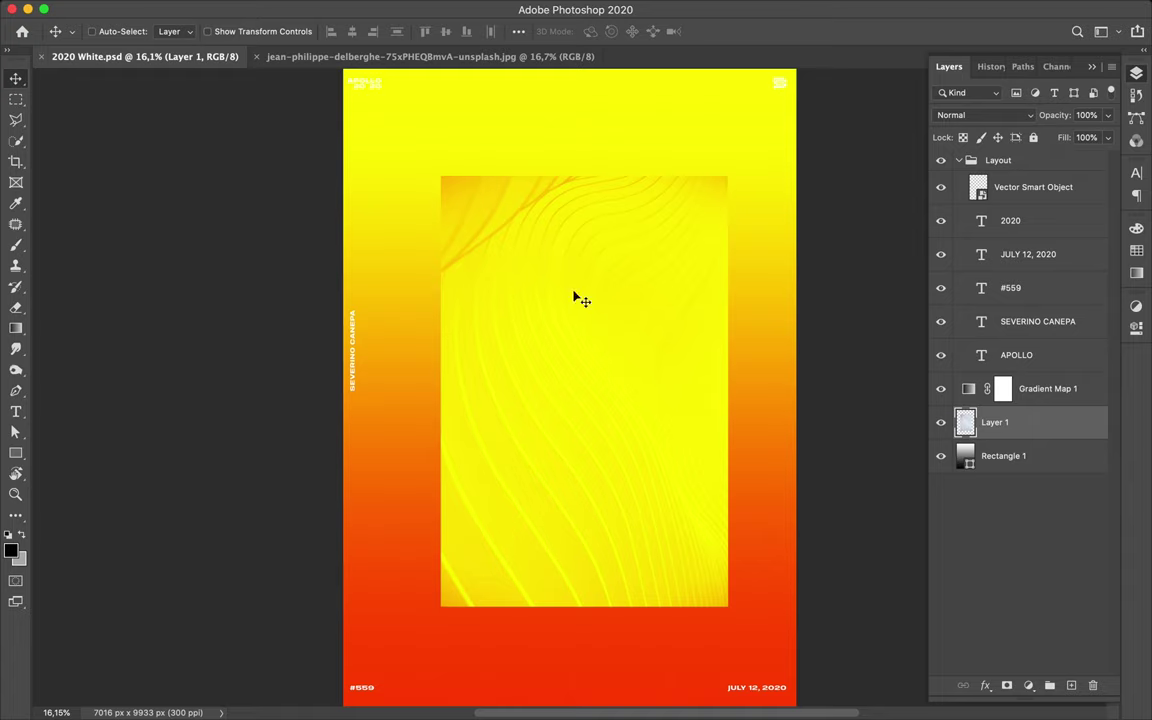
Add white SCULPED text stacked above Gradient Map 1 and close the source jpg
{"action": "key", "text": "t"}
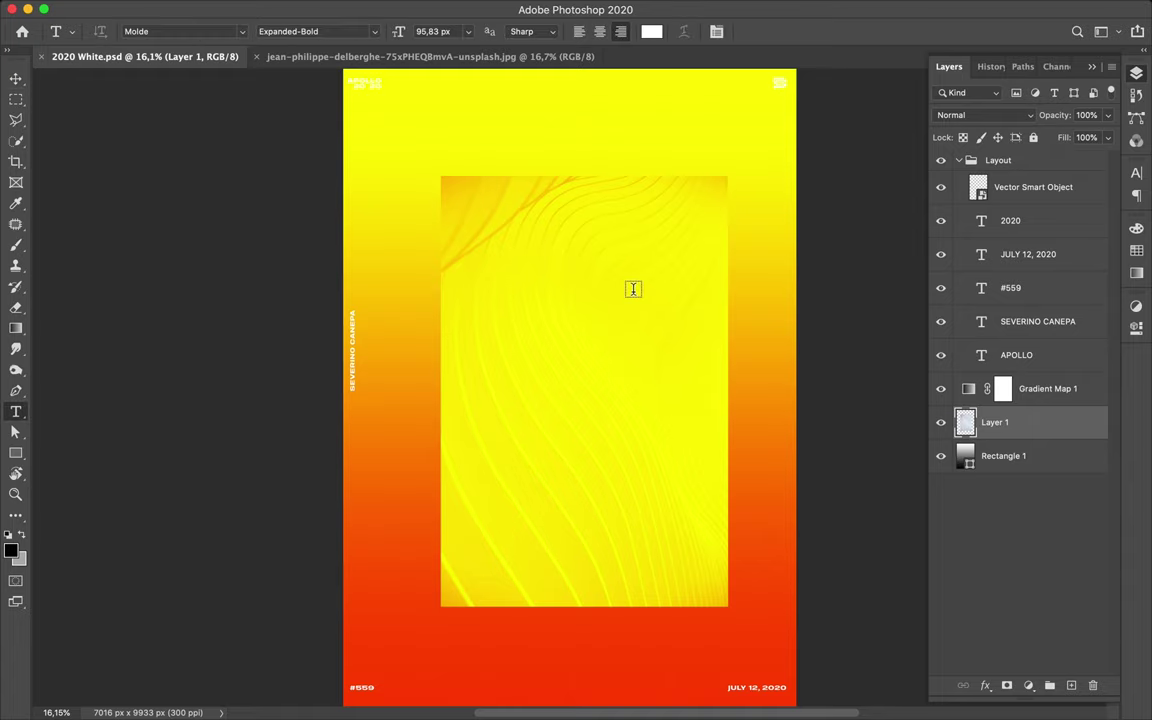
{"action": "left_click", "coordinate": [548, 280]}
{"action": "key", "text": "BackSpace"}
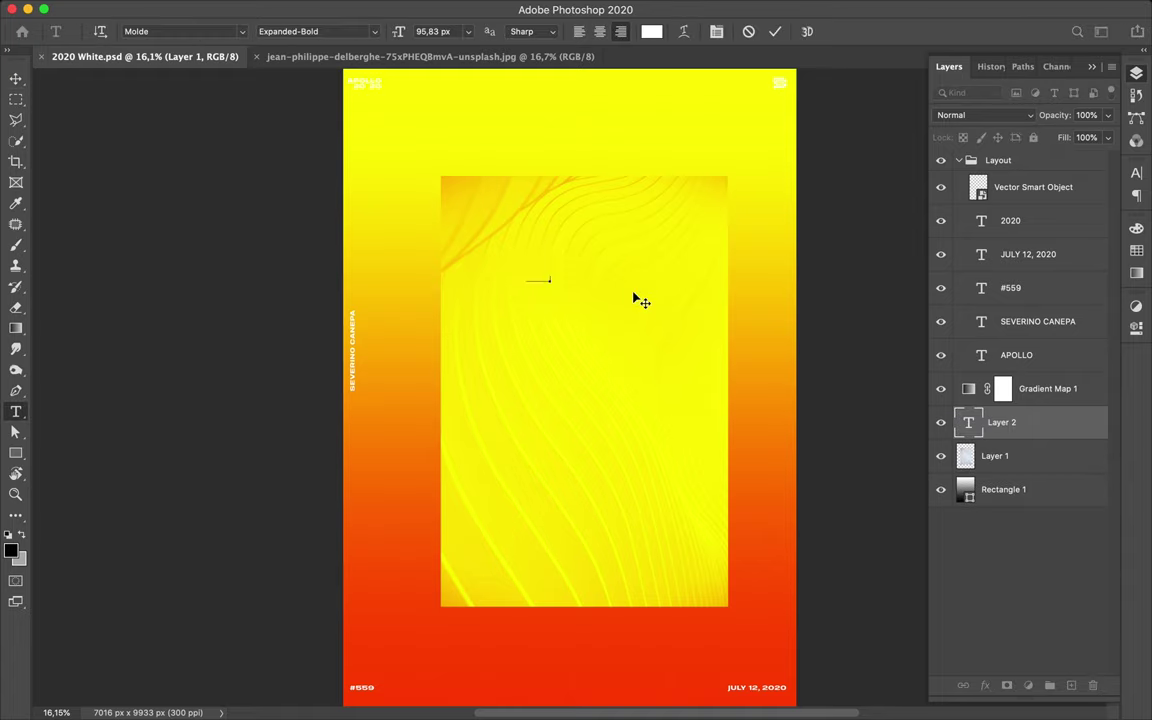
{"action": "key", "text": "v"}
{"action": "left_click_drag", "start_coordinate": [1000, 422], "coordinate": [998, 380]}
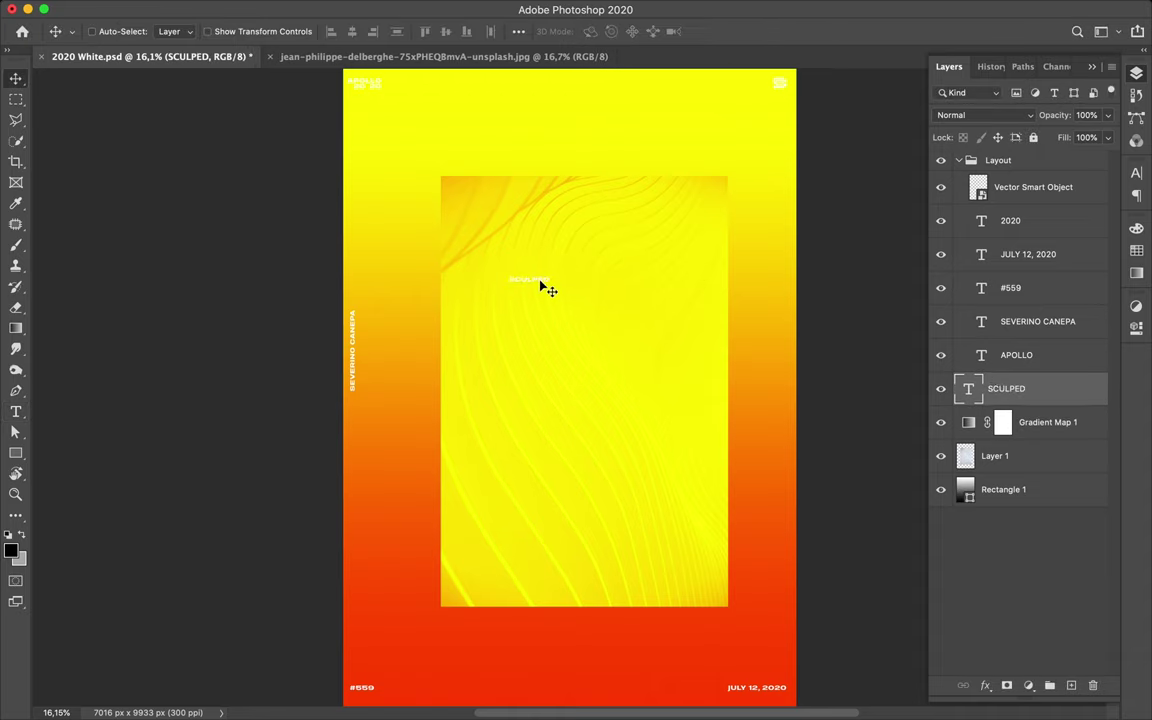
{"action": "left_click", "coordinate": [269, 57]}
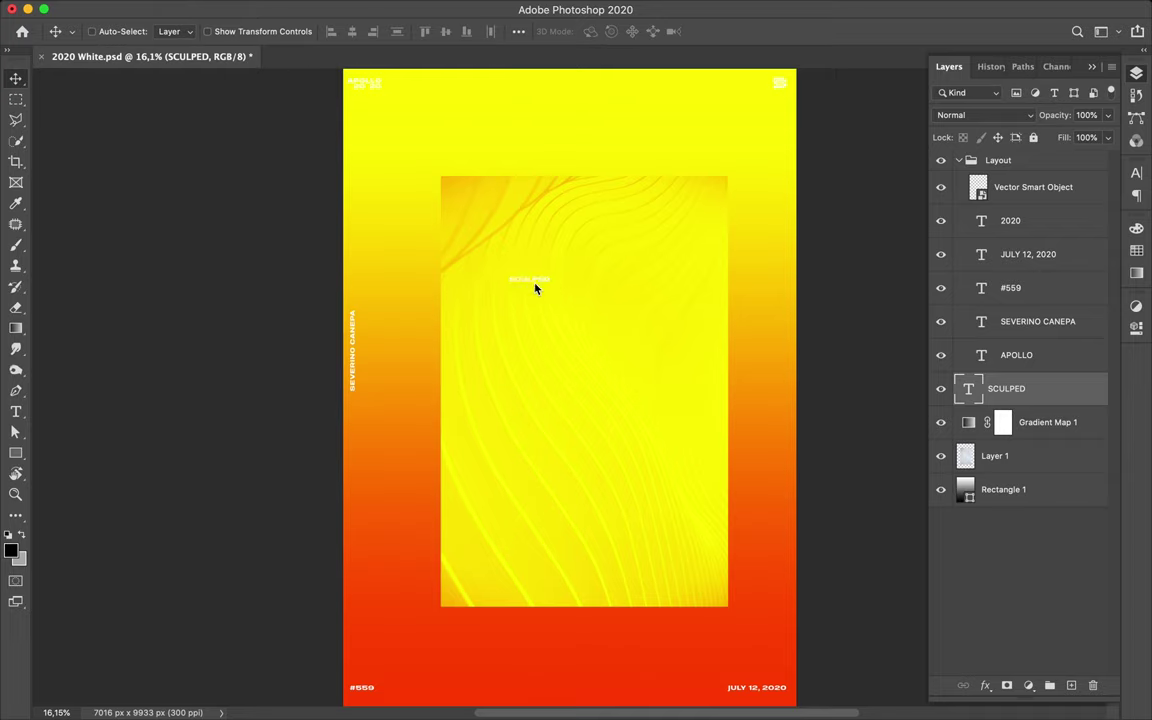
{"action": "scroll", "coordinate": [541, 289], "scroll_direction": "up", "scroll_amount": 2}
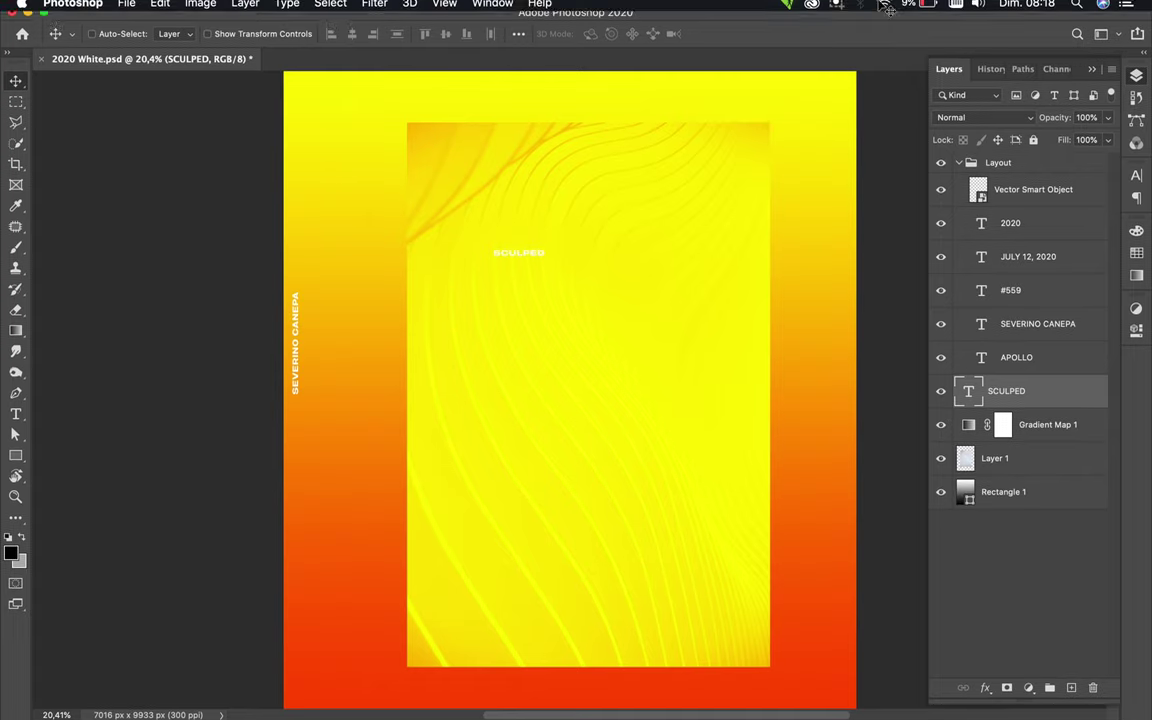
Retype the headline as SCULPTED and colour it black
{"action": "double_click", "coordinate": [515, 243]}
{"action": "type", "text": "SCULPTED"}
{"action": "left_click", "coordinate": [1006, 391]}
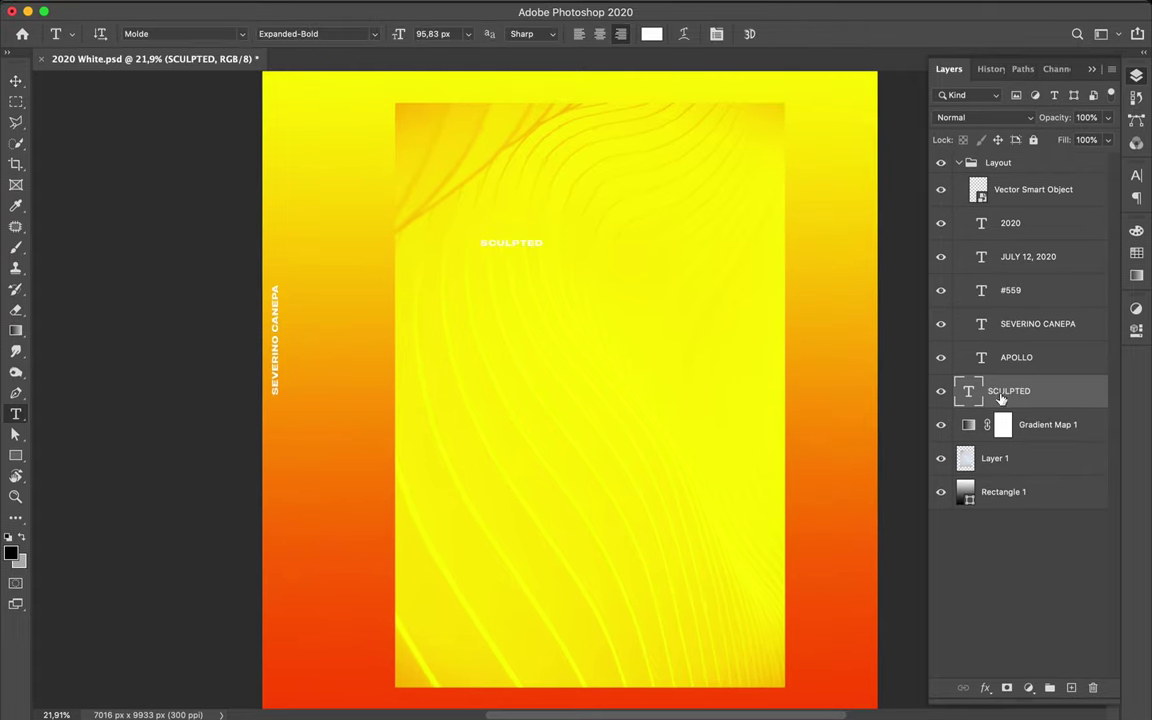
{"action": "left_click", "coordinate": [1136, 175]}
{"action": "left_click", "coordinate": [1094, 268]}
{"action": "left_click", "coordinate": [689, 651]}
{"action": "left_click", "coordinate": [1024, 437]}
Scale SCULPTED up about four times, then duplicate it lower-left as WAVES
{"action": "left_click_drag", "start_coordinate": [541, 255], "coordinate": [722, 327]}
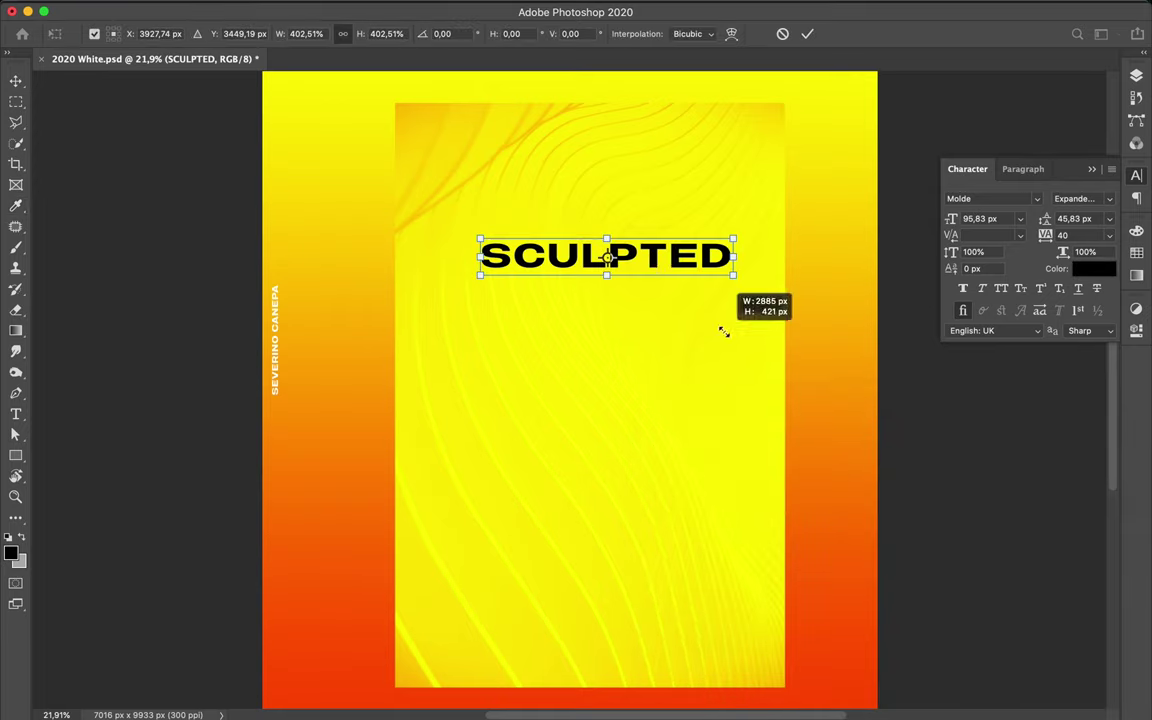
{"action": "key", "text": "Return"}
{"action": "mouse_move", "coordinate": [697, 231]}
{"action": "left_mouse_down"}
{"action": "mouse_move", "coordinate": [808, 165]}
{"action": "mouse_move", "coordinate": [504, 589]}
{"action": "left_mouse_up"}
{"action": "double_click", "coordinate": [476, 452]}
{"action": "type", "text": "WAVES"}
{"action": "left_click_drag", "start_coordinate": [475, 453], "coordinate": [385, 538]}
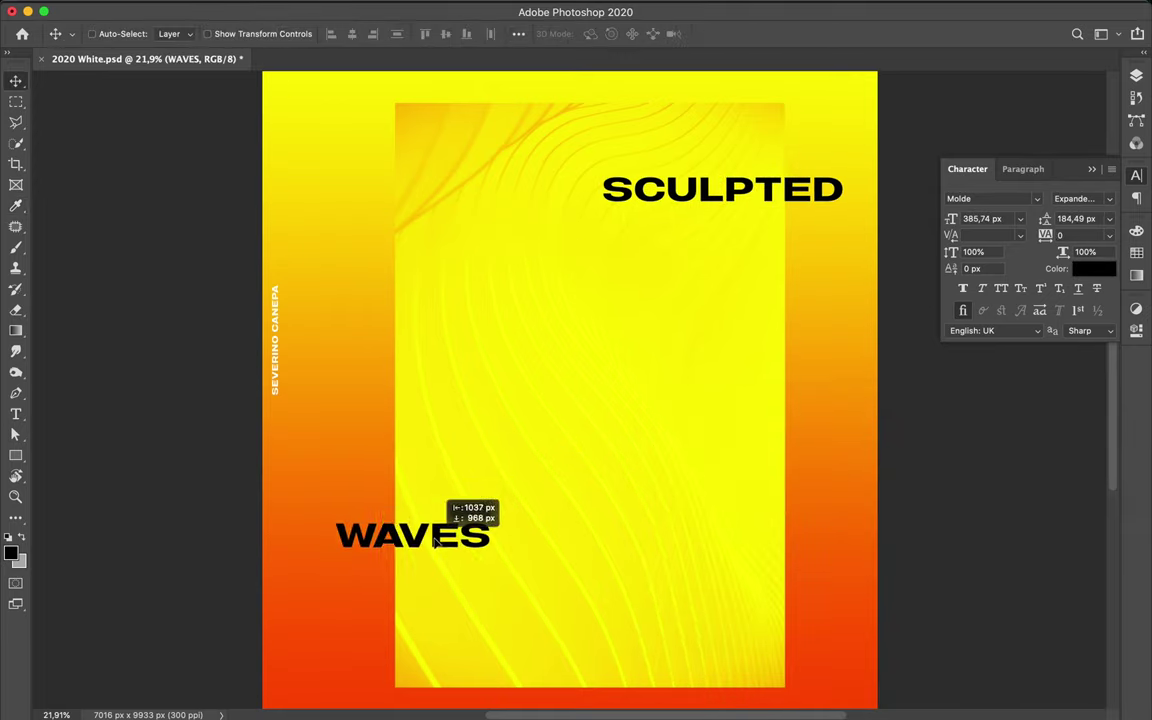
{"action": "scroll", "coordinate": [392, 483], "scroll_direction": "down", "scroll_amount": 2}
{"action": "scroll", "coordinate": [392, 483], "scroll_direction": "up", "scroll_amount": 3}
Turn the APOLLO 2020 text black
{"action": "left_click", "coordinate": [366, 137]}
{"action": "key", "text": "ctrl+Return"}
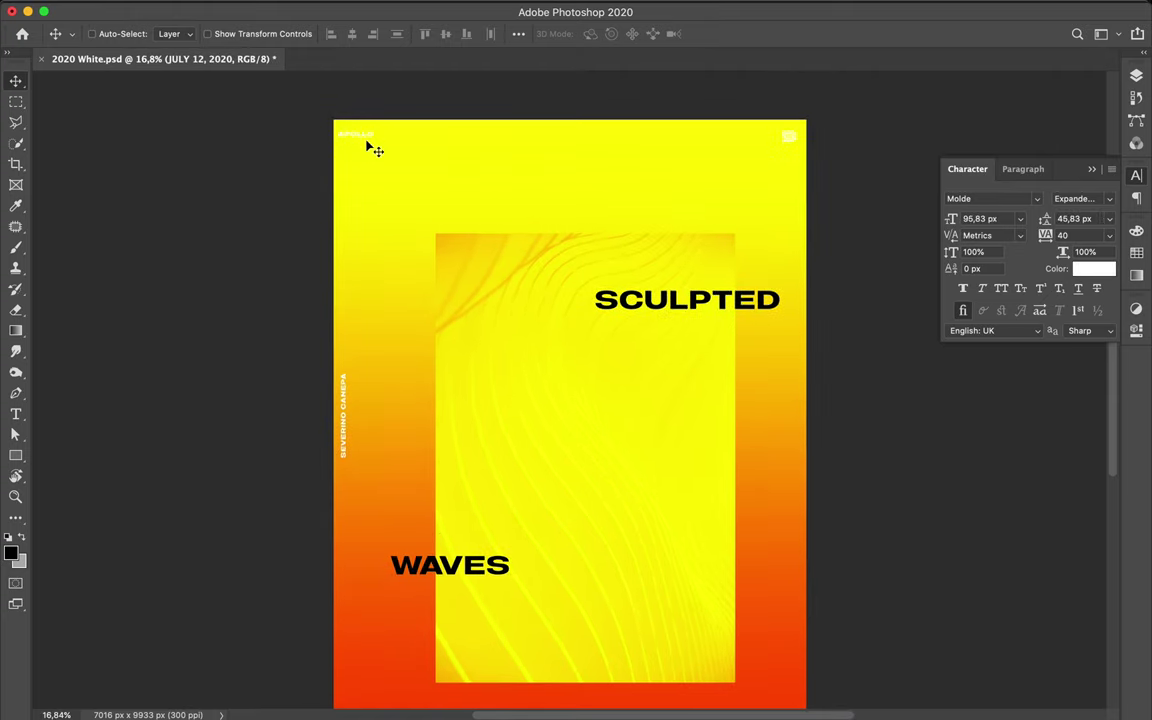
{"action": "left_click", "coordinate": [1136, 75]}
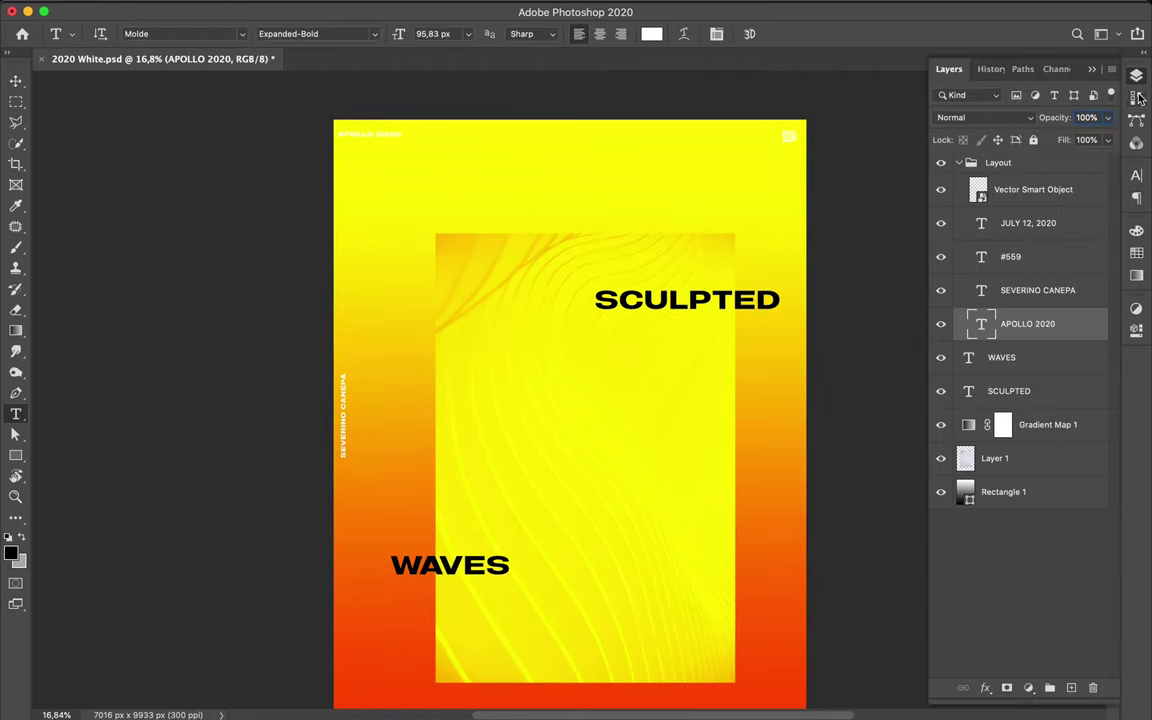
{"action": "left_click", "coordinate": [1136, 175]}
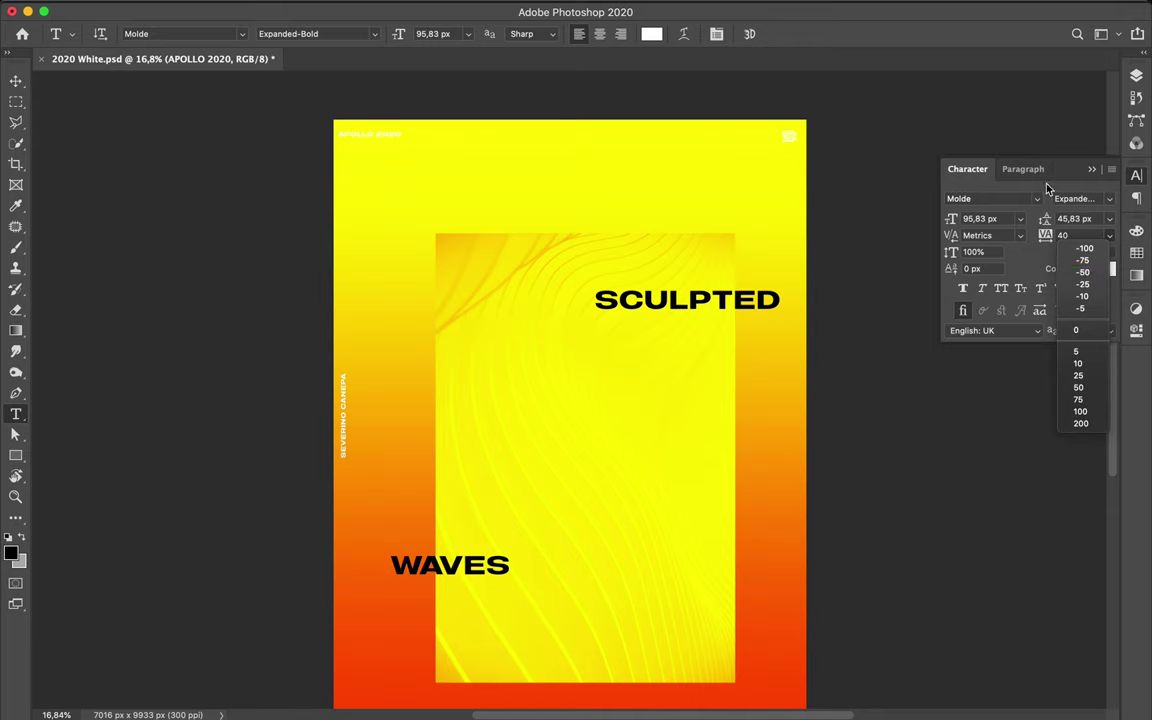
{"action": "left_click", "coordinate": [1097, 268]}
{"action": "left_click", "coordinate": [1026, 434]}
{"action": "key", "text": "v"}
Add a new empty Layer 2 and select the corner logo layer
{"action": "left_click", "coordinate": [789, 135]}
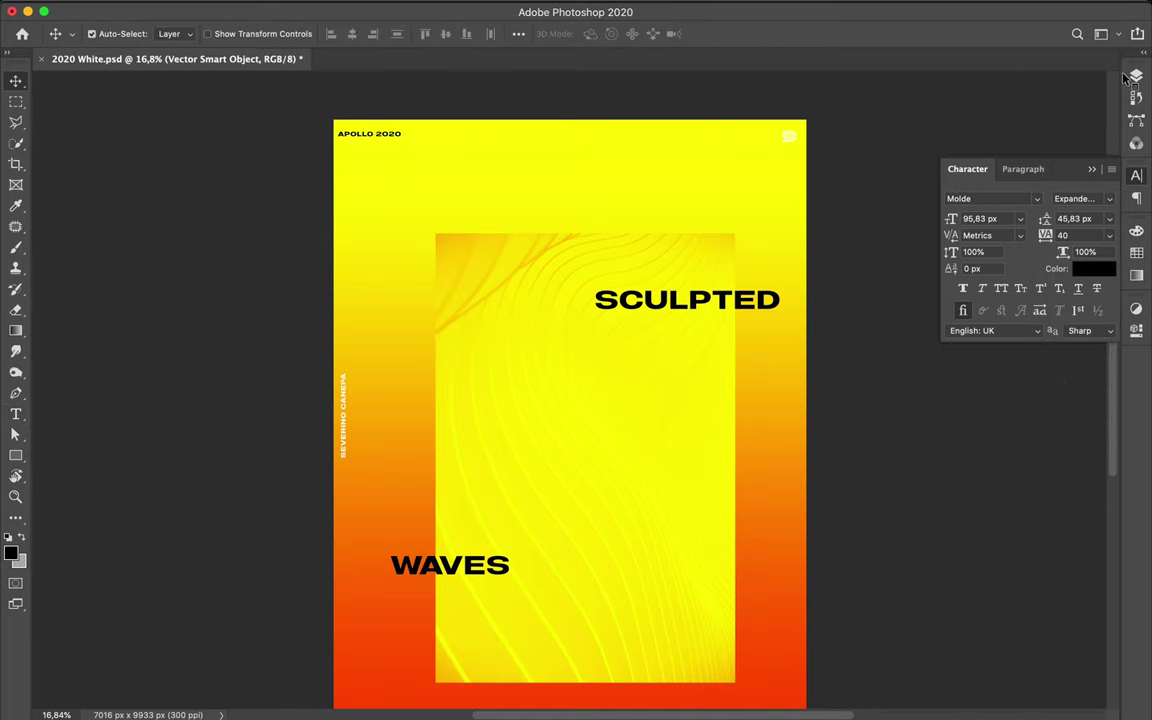
{"action": "left_click", "coordinate": [1136, 75]}
{"action": "left_click", "coordinate": [1070, 688]}
{"action": "key", "text": "b"}
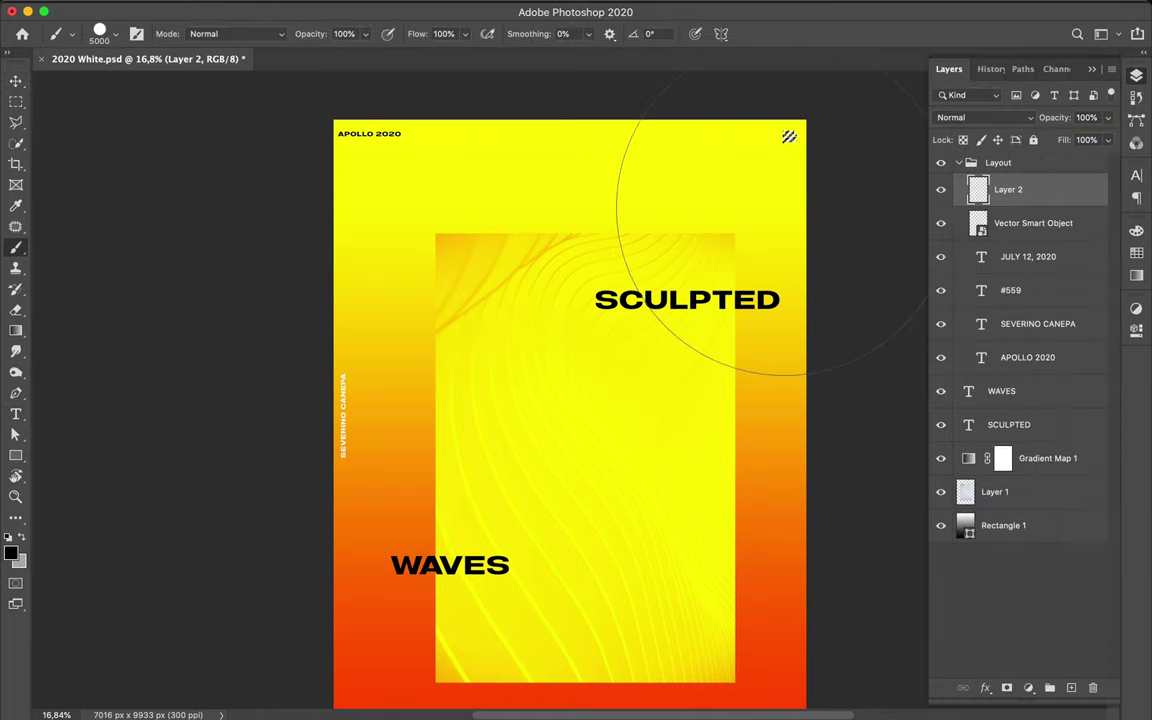
{"action": "key", "text": "m"}
{"action": "left_click", "coordinate": [990, 222]}
Delete the corner logo layer and duplicate Layer 1 offset up-left
{"action": "key", "text": "BackSpace"}
{"action": "key", "text": "v"}
{"action": "scroll", "coordinate": [681, 188], "scroll_direction": "down", "scroll_amount": 3}
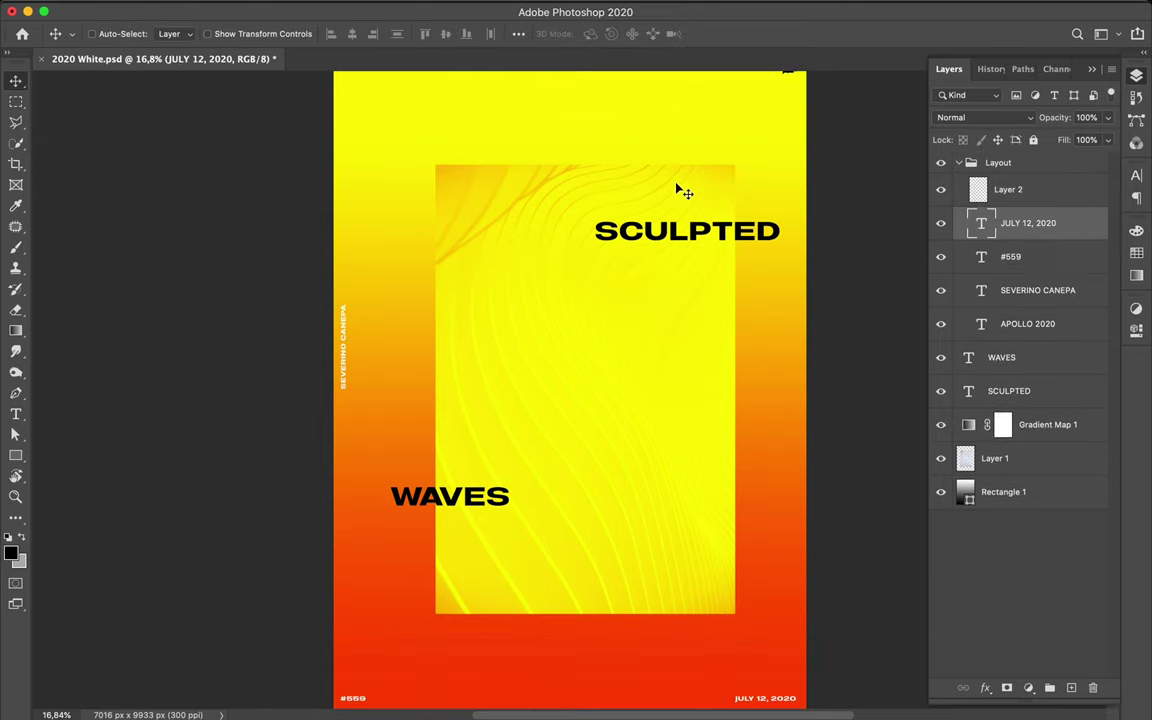
{"action": "left_click", "coordinate": [630, 335]}
{"action": "left_click_drag", "start_coordinate": [630, 335], "coordinate": [596, 317]}
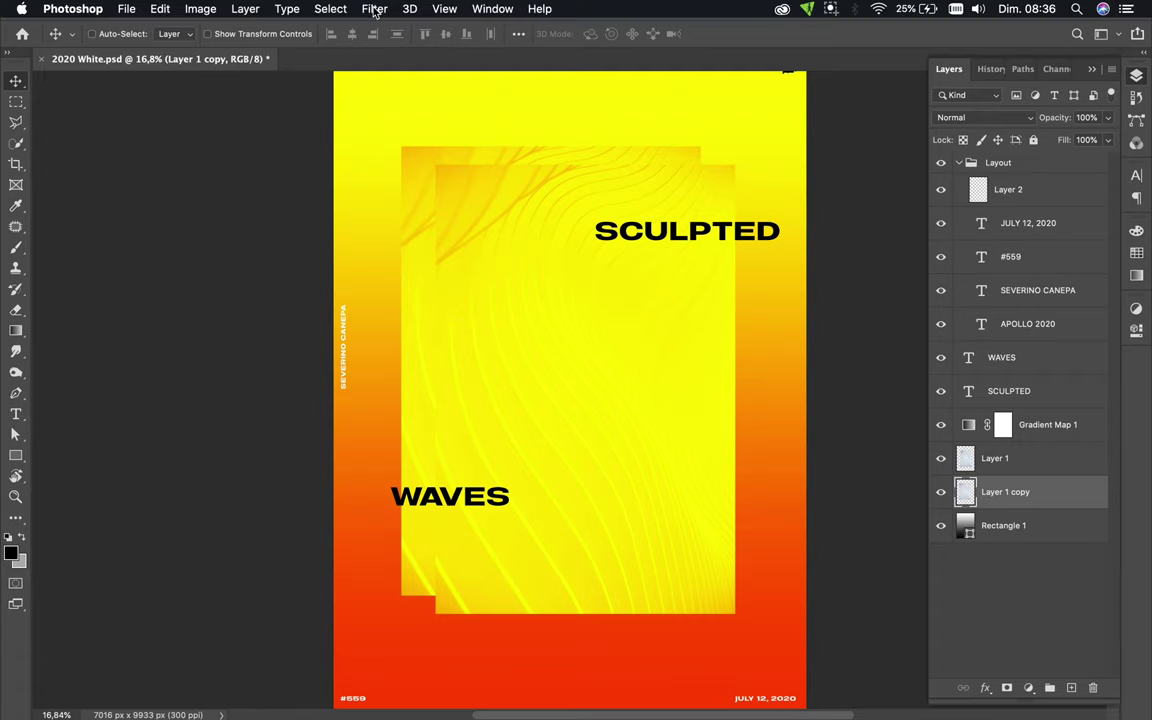
Pixelate the Layer 1 copy with Mosaic at cell size 146
{"action": "left_click", "coordinate": [374, 10]}
{"action": "left_click", "coordinate": [684, 337]}
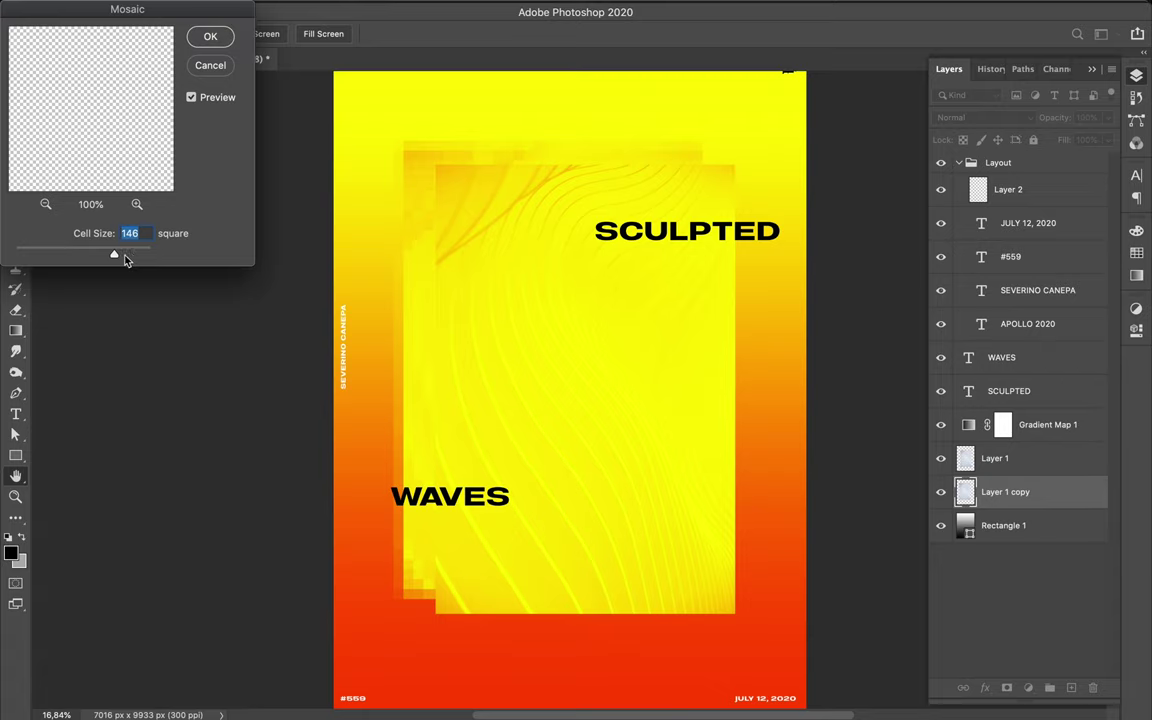
{"action": "left_click", "coordinate": [211, 37]}
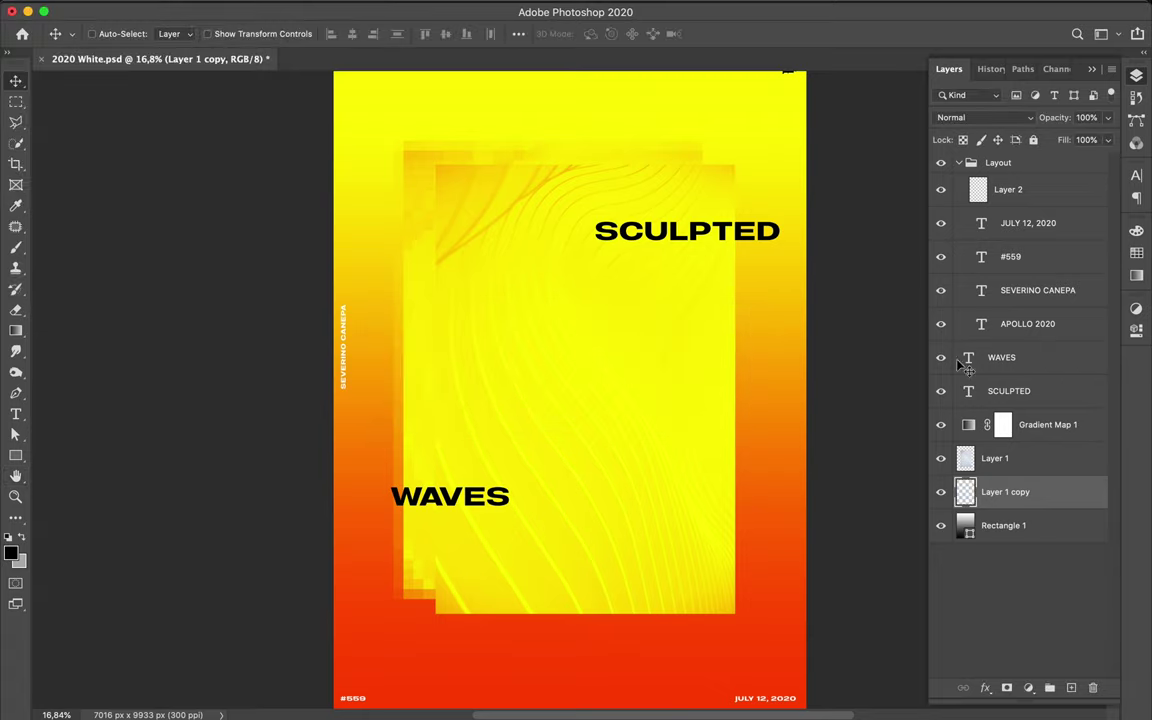
Add a Levels adjustment with black input 81, clipped to Layer 1 copy
{"action": "left_click", "coordinate": [1029, 689]}
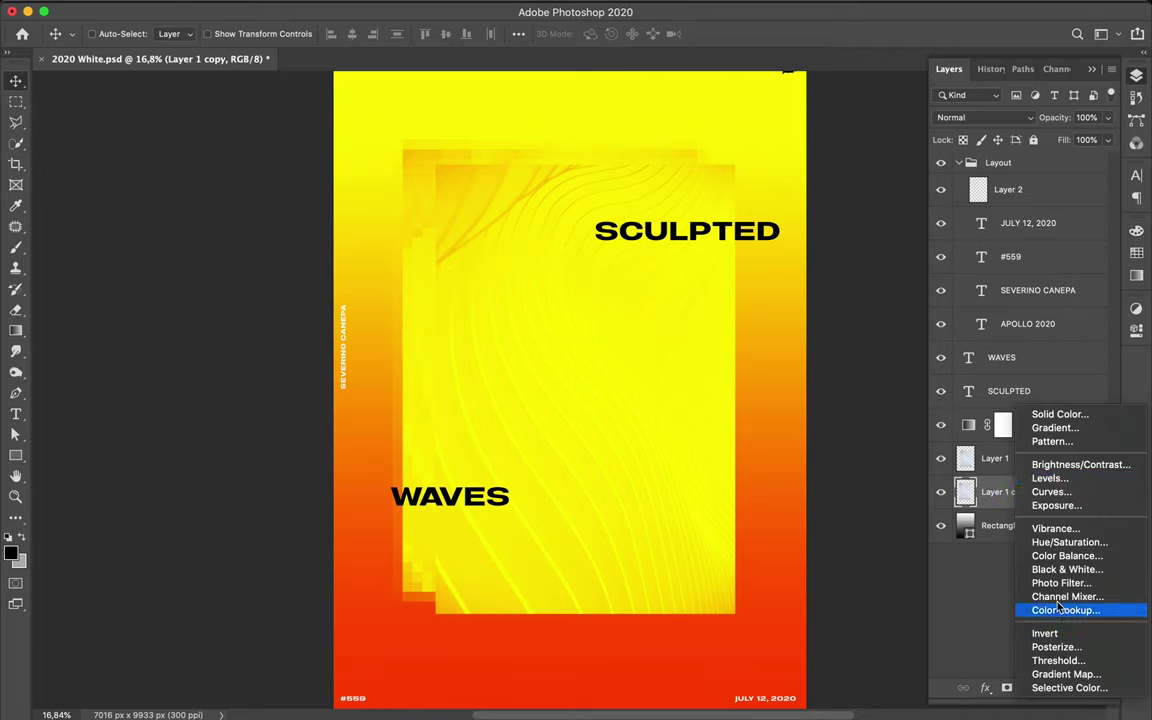
{"action": "left_click", "coordinate": [949, 432]}
{"action": "left_click_drag", "start_coordinate": [925, 472], "coordinate": [1059, 477]}
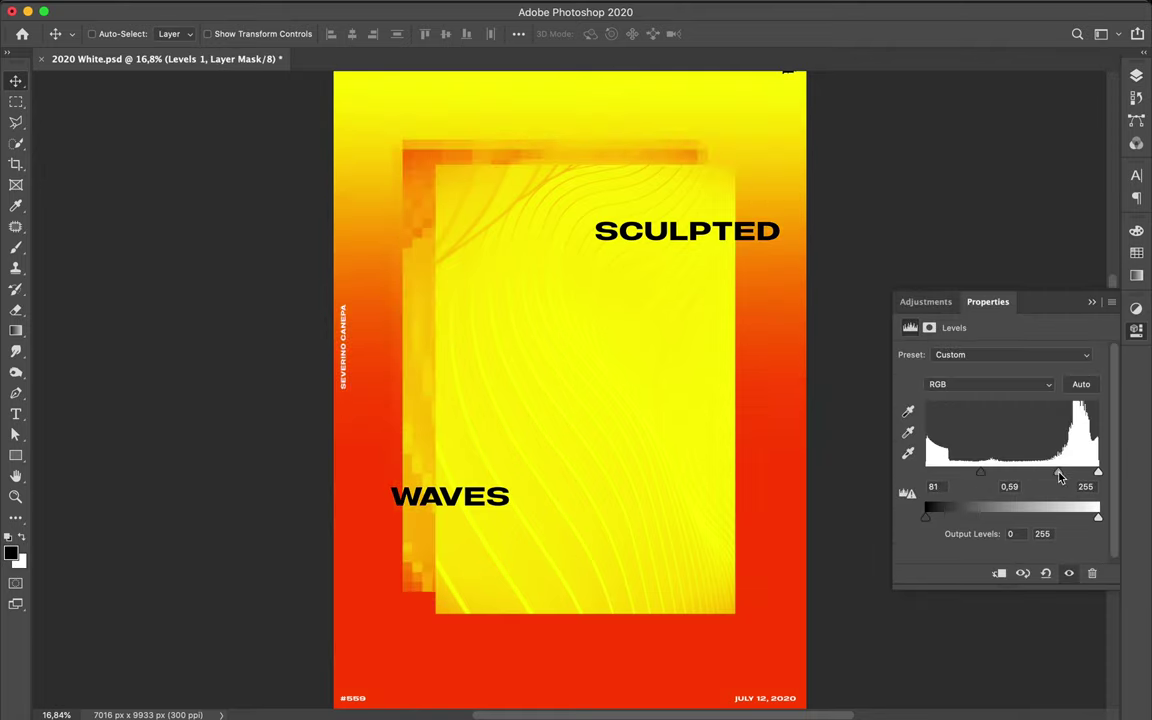
{"action": "left_click", "coordinate": [1138, 77]}
{"action": "left_click", "coordinate": [948, 475], "text": "alt"}
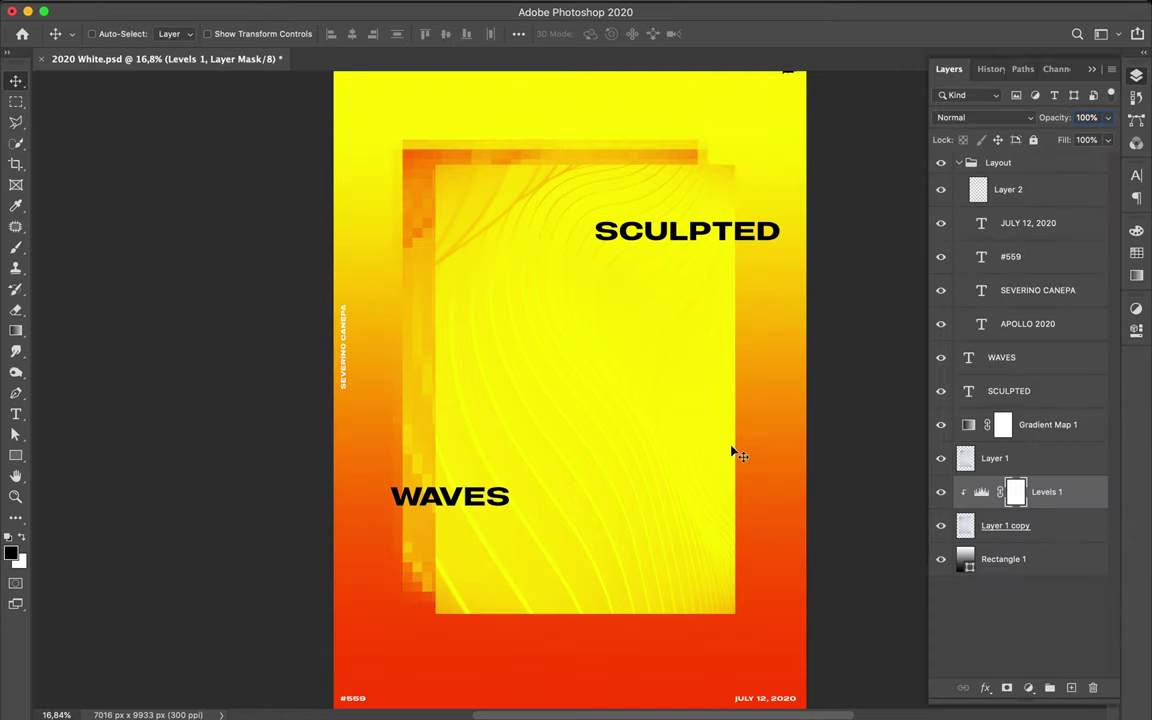
{"action": "scroll", "coordinate": [700, 420], "scroll_direction": "up", "scroll_amount": 1}
{"action": "key", "text": "alt+bracketright"}
Copy two thin horizontal photo strips to new layers, nudging the Layer 4 strip right
{"action": "key", "text": "m"}
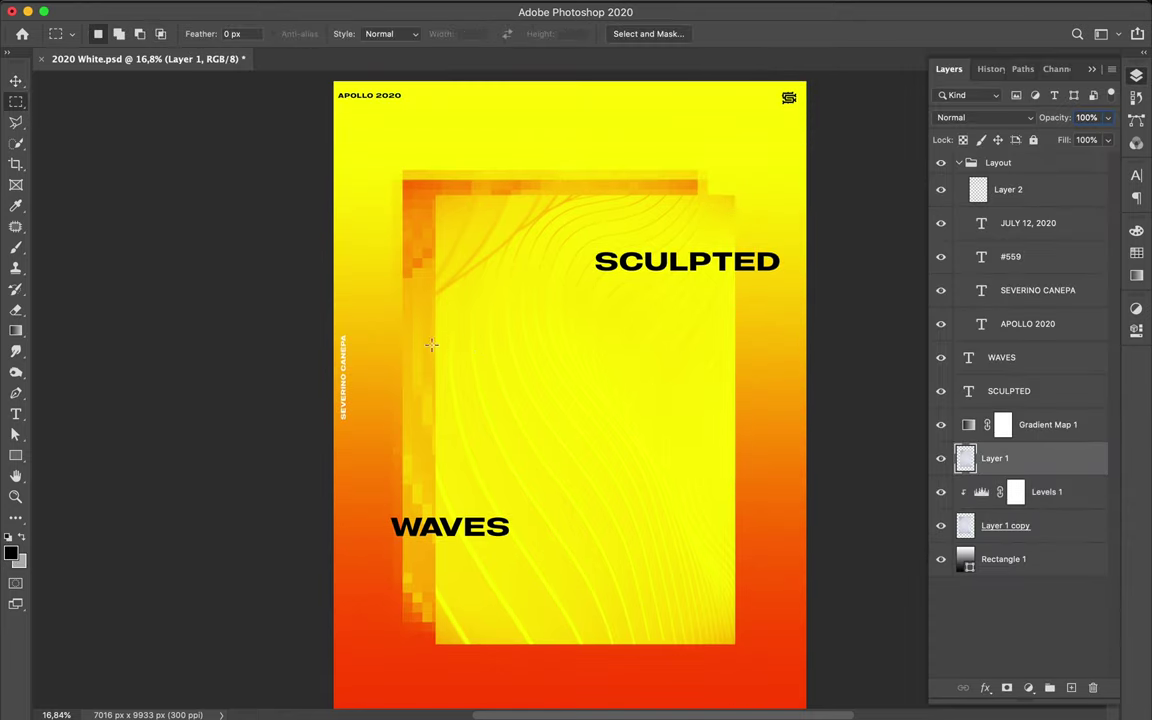
{"action": "mouse_move", "coordinate": [432, 346]}
{"action": "left_mouse_down"}
{"action": "mouse_move", "coordinate": [747, 357]}
{"action": "mouse_move", "coordinate": [702, 352]}
{"action": "left_mouse_up"}
{"action": "key", "text": "ctrl+j"}
{"action": "key", "text": "v"}
{"action": "key", "text": "m"}
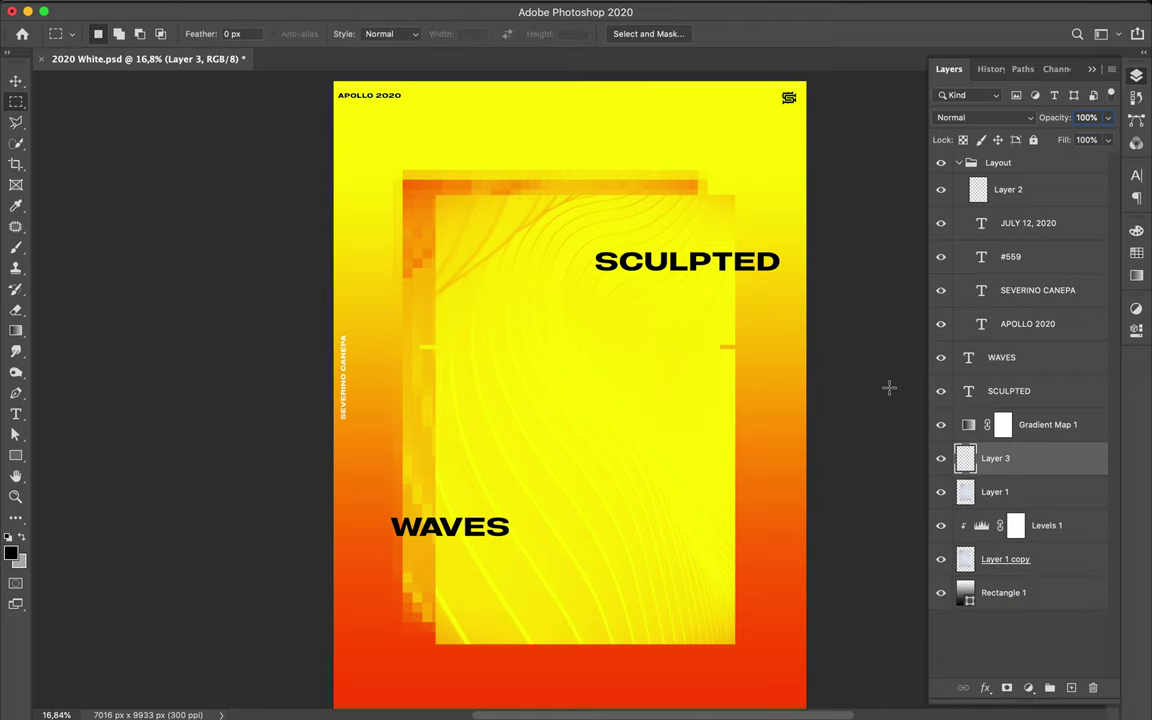
{"action": "left_click", "coordinate": [998, 497]}
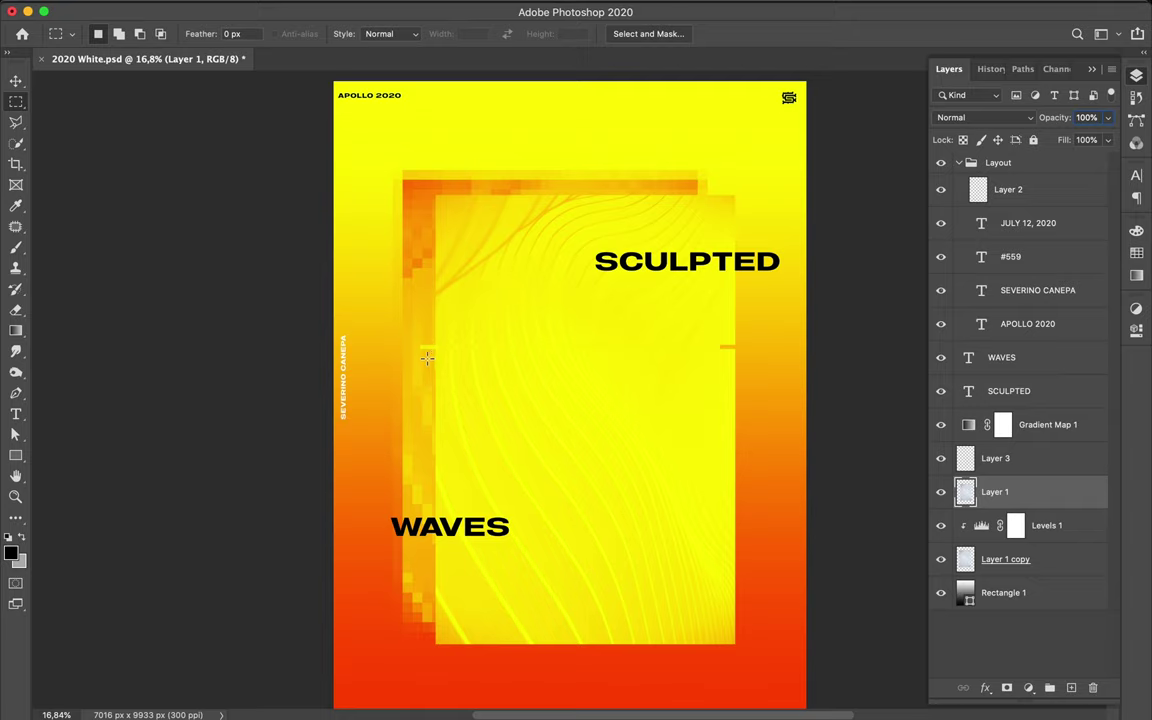
{"action": "left_click_drag", "start_coordinate": [427, 357], "coordinate": [750, 349]}
{"action": "key", "text": "ctrl+j"}
{"action": "key", "text": "v"}
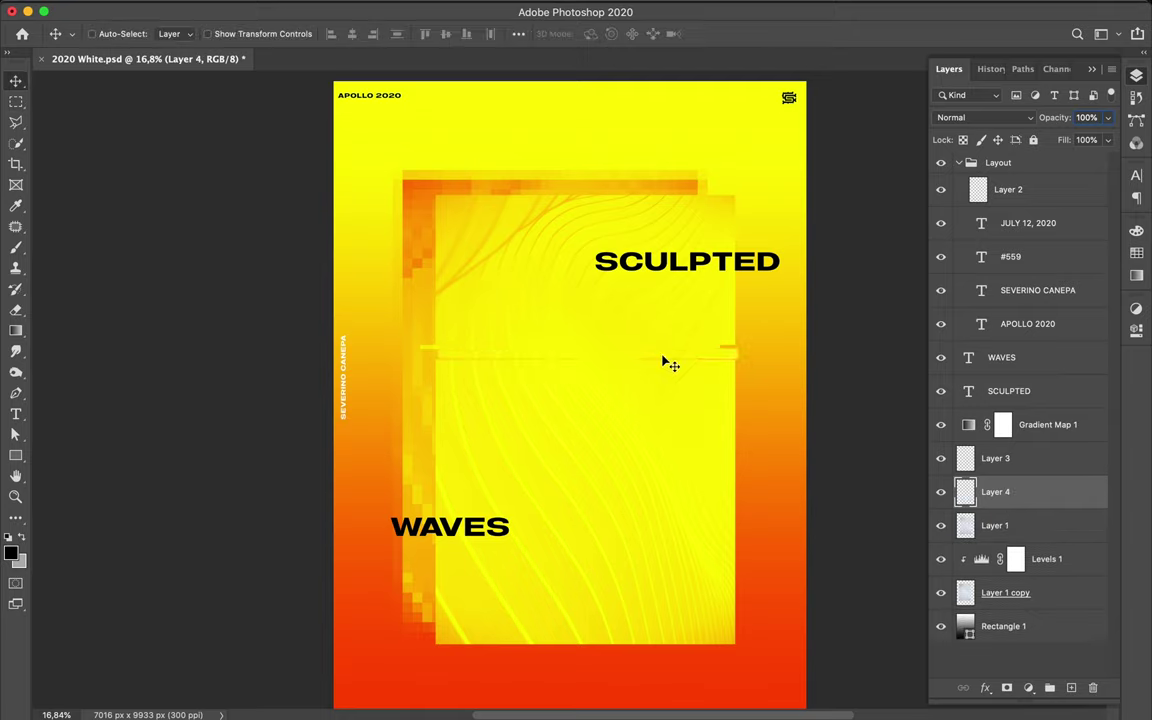
{"action": "left_click_drag", "start_coordinate": [657, 357], "coordinate": [667, 358]}
Copy a middle strip shifted slightly left, then a background strip to new Layer 6
{"action": "key", "text": "m"}
{"action": "key", "text": "alt+bracketleft"}
{"action": "left_click_drag", "start_coordinate": [742, 407], "coordinate": [423, 356]}
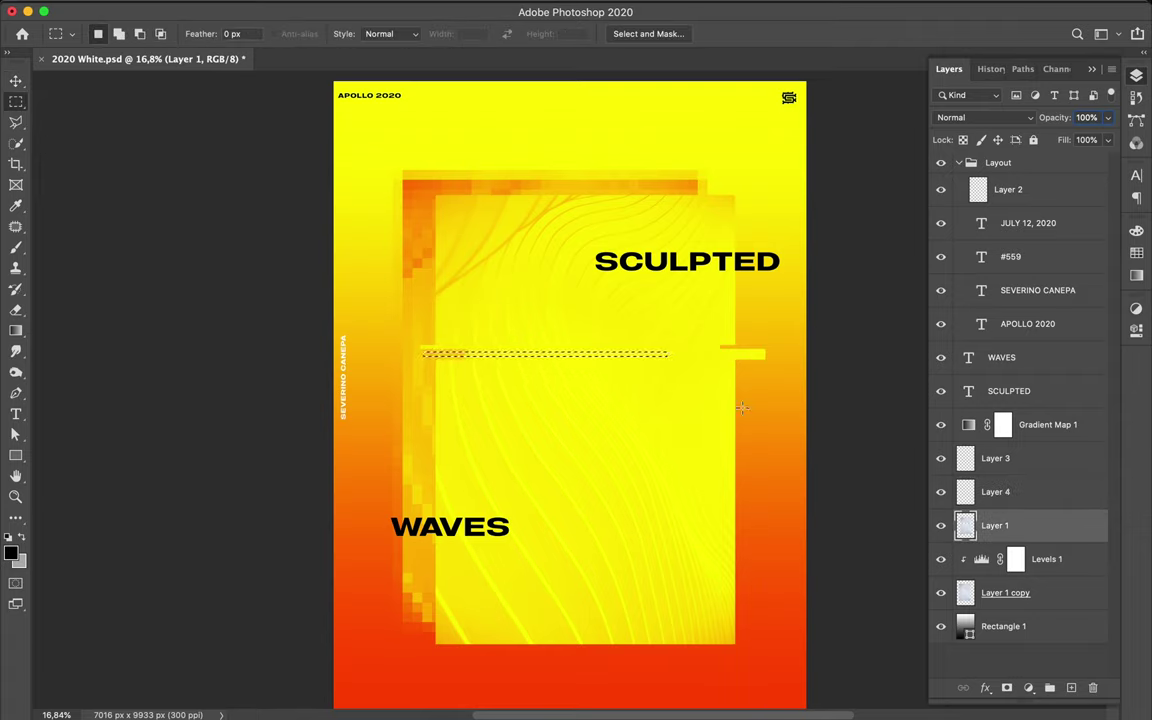
{"action": "key", "text": "ctrl+j"}
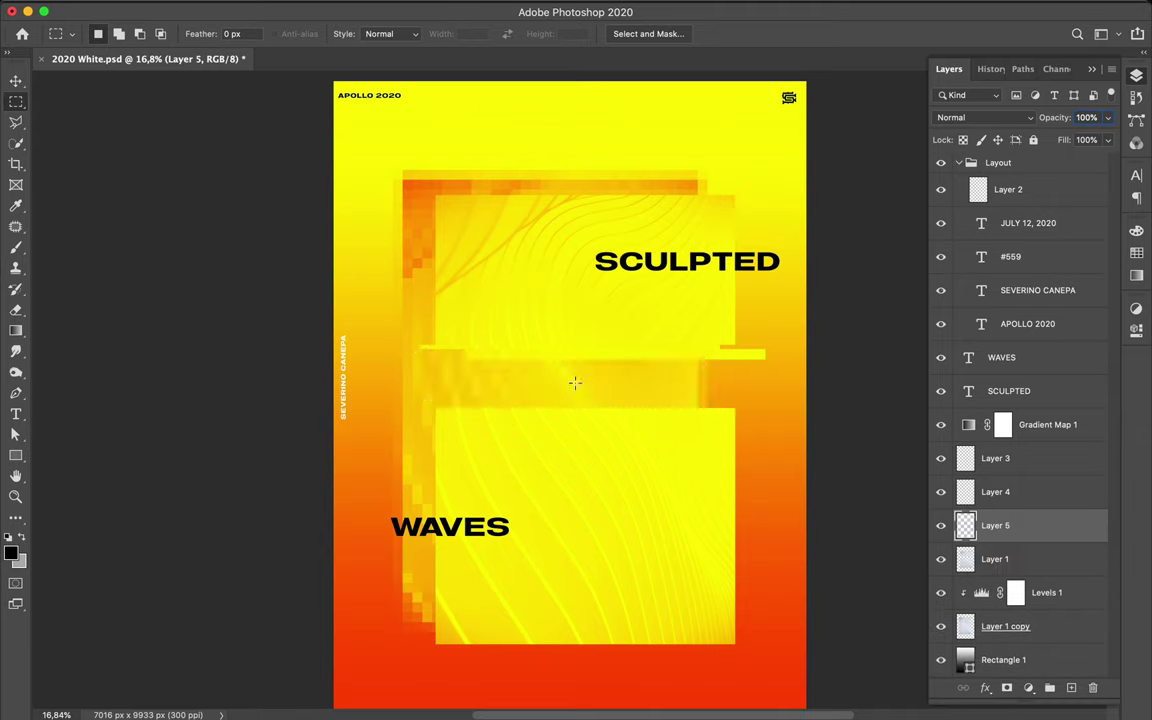
{"action": "key", "text": "v"}
{"action": "left_click_drag", "start_coordinate": [564, 388], "coordinate": [535, 393]}
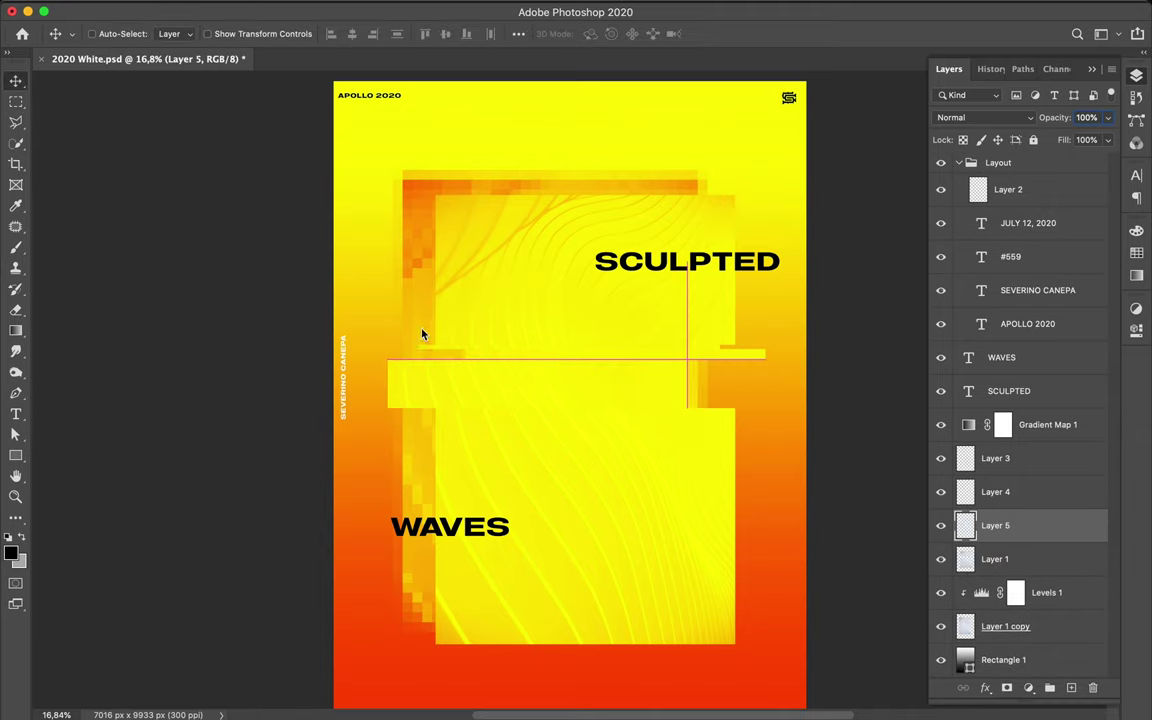
{"action": "key", "text": "m"}
{"action": "key", "text": "alt+bracketleft"}
{"action": "key", "text": "alt+bracketleft"}
{"action": "key", "text": "alt+bracketleft"}
{"action": "left_click_drag", "start_coordinate": [453, 301], "coordinate": [805, 329]}
{"action": "key", "text": "ctrl+j"}
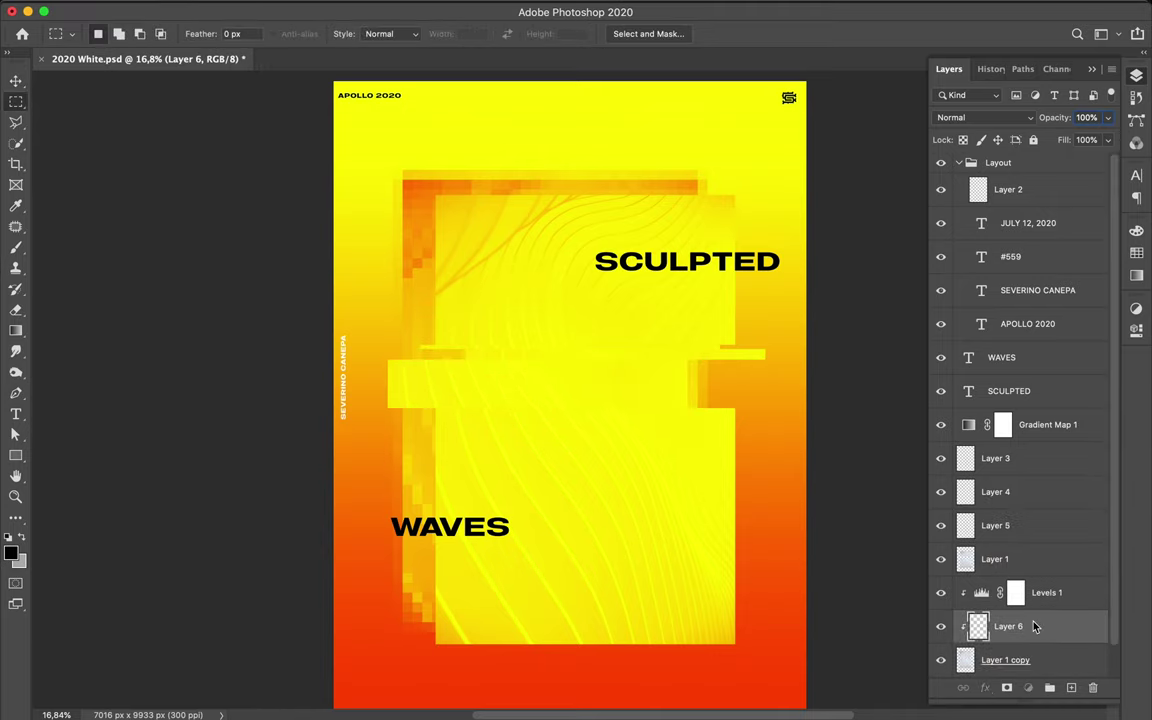
Merge a Levels copy into Layer 1 copy, merge Levels 1 with Layer 6, and nudge it
{"action": "left_click_drag", "start_coordinate": [1020, 592], "coordinate": [1060, 645]}
{"action": "left_click", "coordinate": [1022, 540], "text": "alt"}
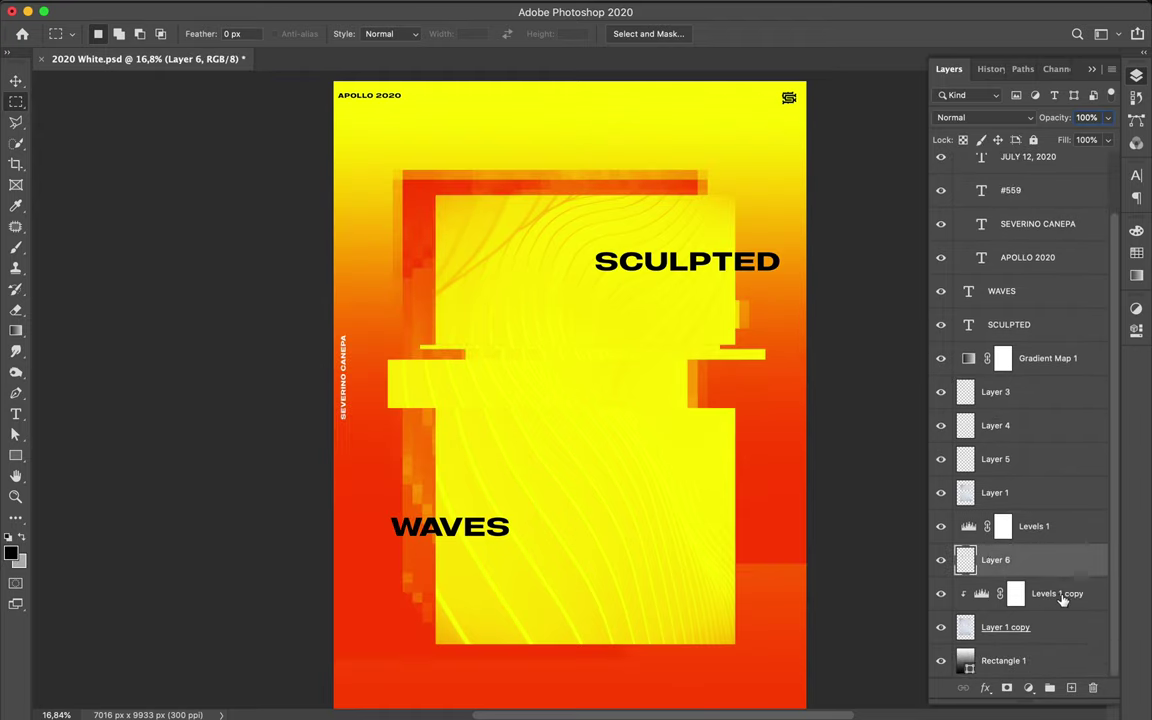
{"action": "left_click", "coordinate": [1054, 628]}
{"action": "key", "text": "ctrl+e"}
{"action": "left_click", "coordinate": [1040, 560]}
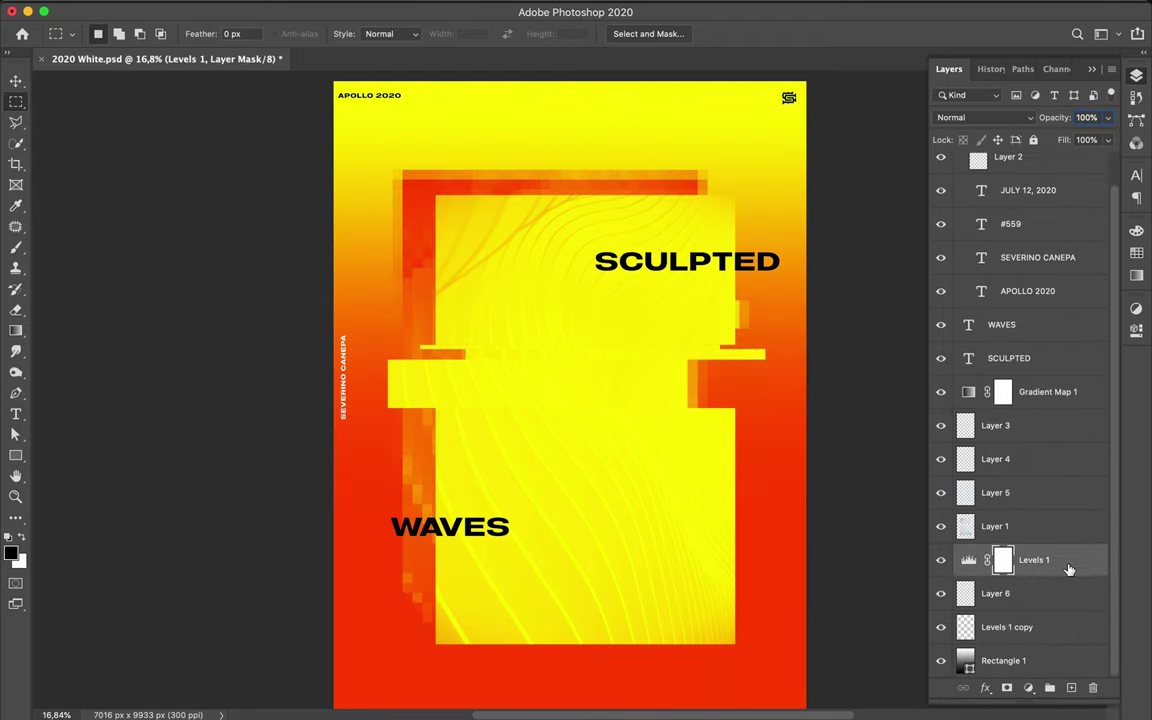
{"action": "left_click", "coordinate": [1040, 593]}
{"action": "left_click", "coordinate": [1060, 571], "text": "shift"}
{"action": "key", "text": "ctrl+e"}
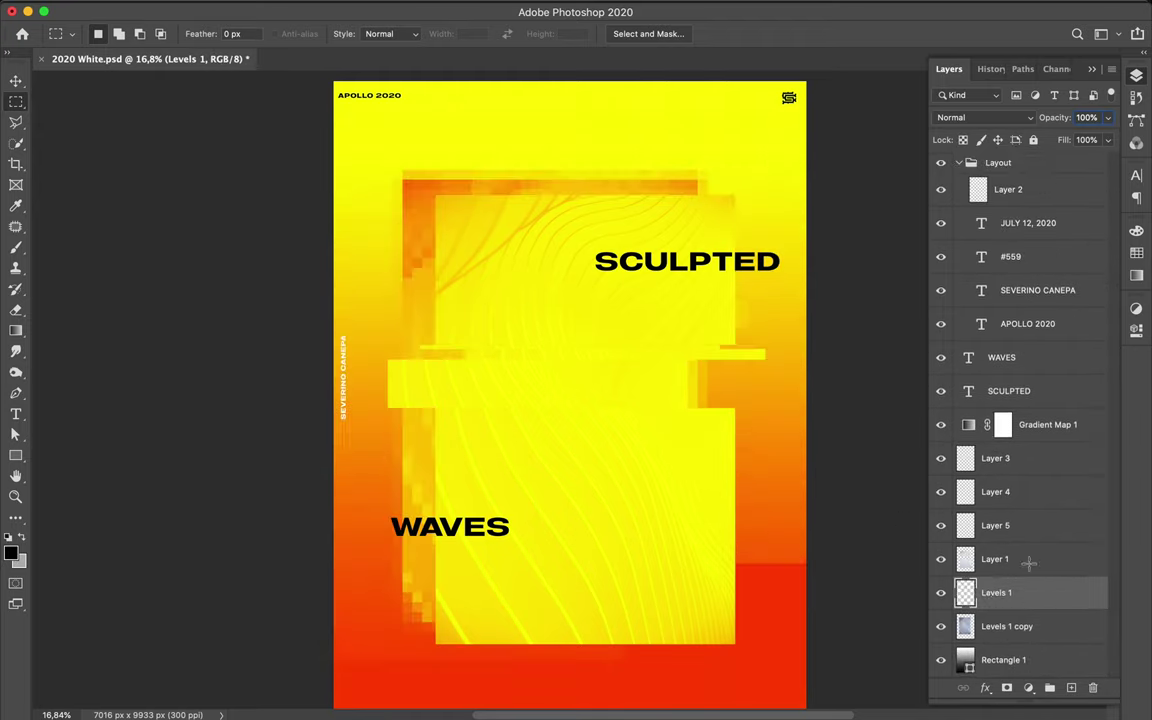
{"action": "left_click_drag", "start_coordinate": [1028, 588], "coordinate": [1026, 540]}
{"action": "key", "text": "v"}
{"action": "mouse_move", "coordinate": [617, 350]}
{"action": "left_mouse_down"}
{"action": "mouse_move", "coordinate": [665, 325]}
{"action": "mouse_move", "coordinate": [650, 322]}
{"action": "left_mouse_up"}
Copy a thin strip below WAVES to a raised layer and apply Mosaic at 146
{"action": "key", "text": "m"}
{"action": "left_click_drag", "start_coordinate": [372, 567], "coordinate": [494, 575]}
{"action": "key", "text": "alt+bracketleft"}
{"action": "key", "text": "alt+bracketleft"}
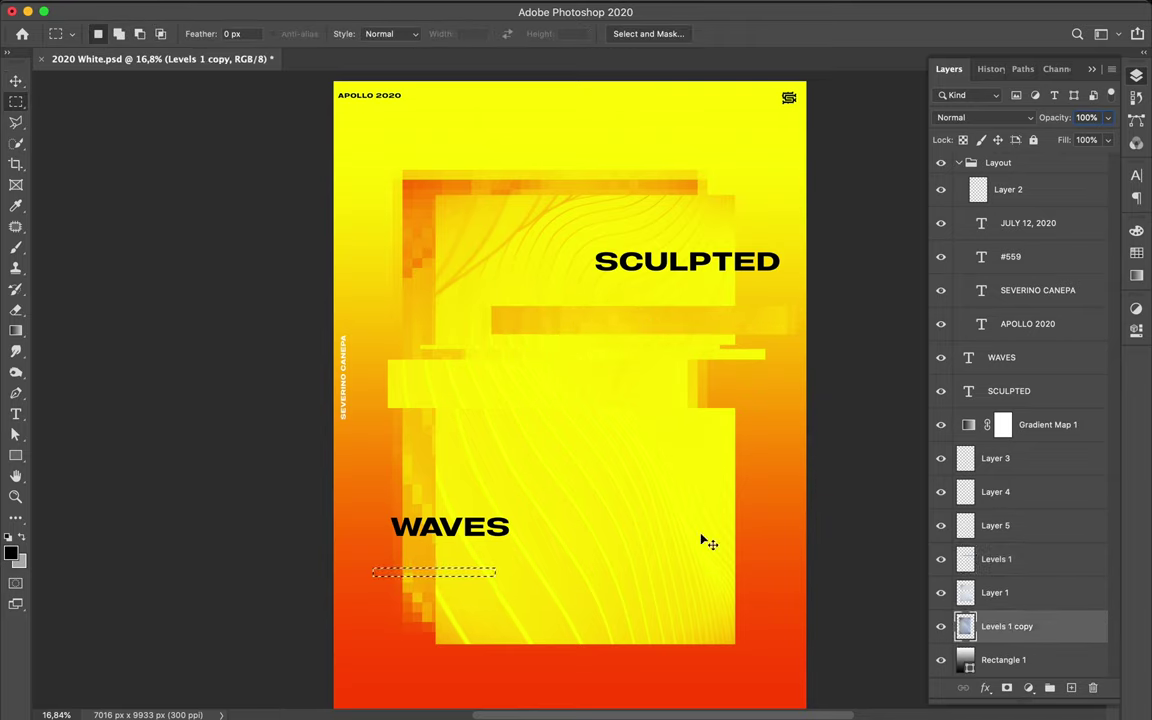
{"action": "key", "text": "ctrl+j"}
{"action": "key", "text": "ctrl+bracketright"}
{"action": "key", "text": "ctrl+bracketright"}
{"action": "key", "text": "v"}
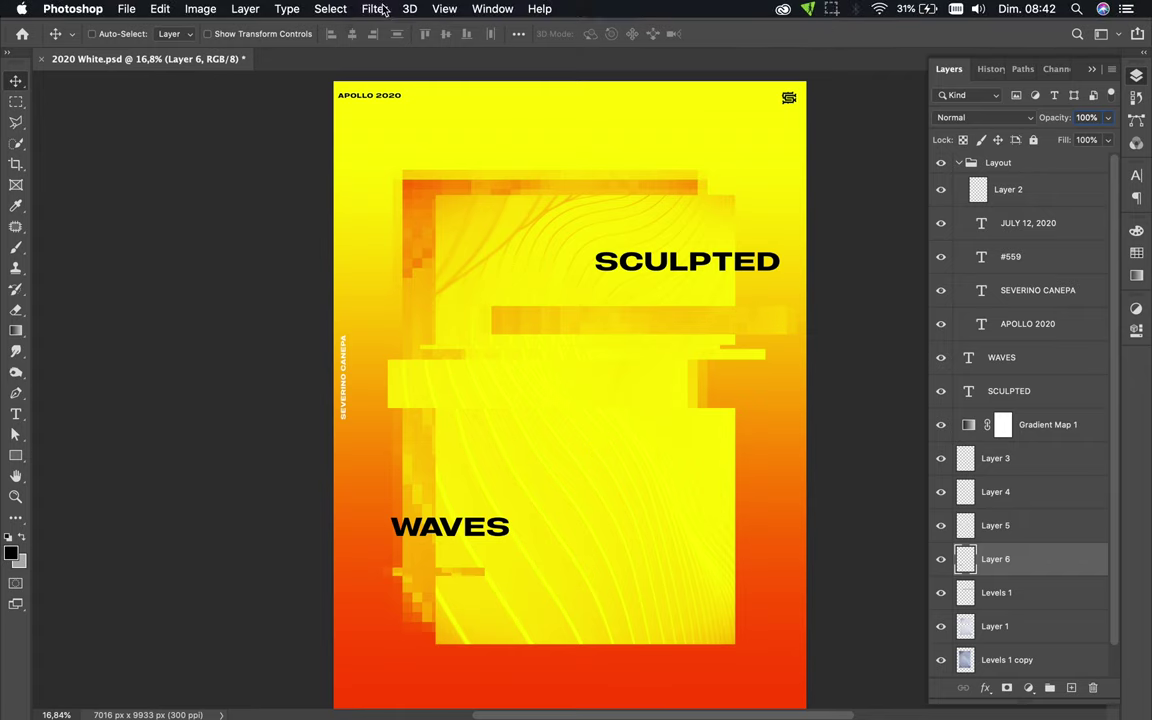
{"action": "left_click", "coordinate": [373, 8]}
{"action": "left_click", "coordinate": [648, 340]}
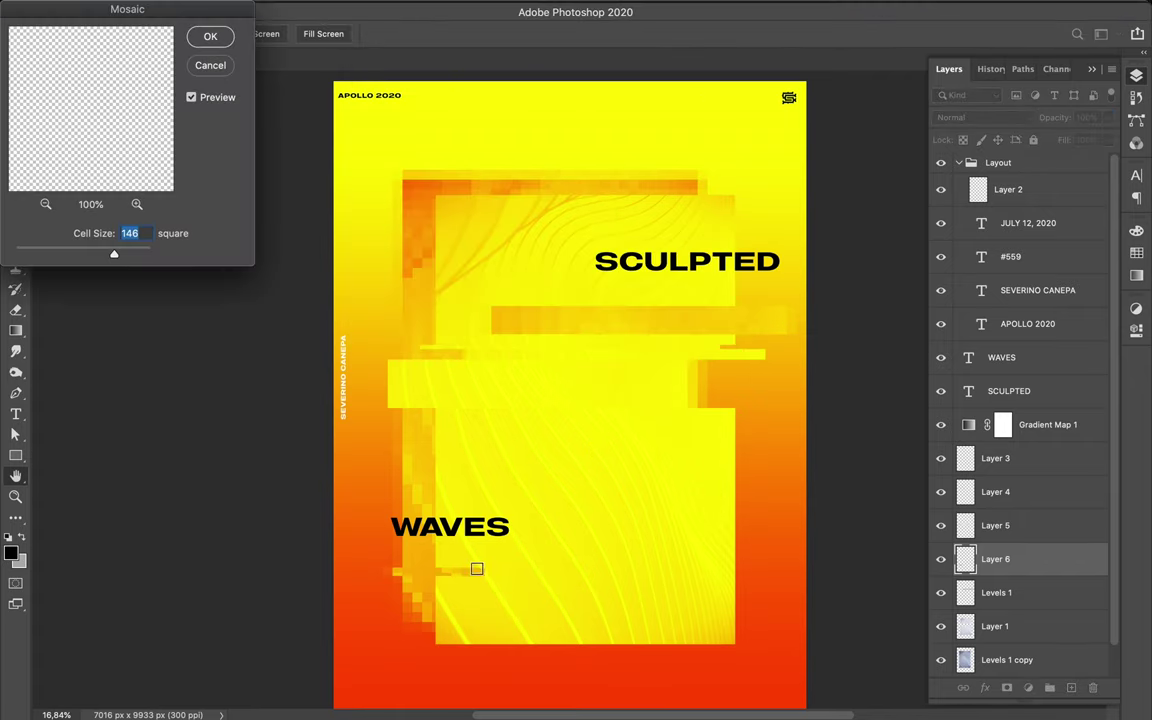
{"action": "key", "text": "Return"}
Duplicate the mosaic strip to the right and rotate the copy vertical
{"action": "left_click_drag", "start_coordinate": [470, 576], "coordinate": [655, 537]}
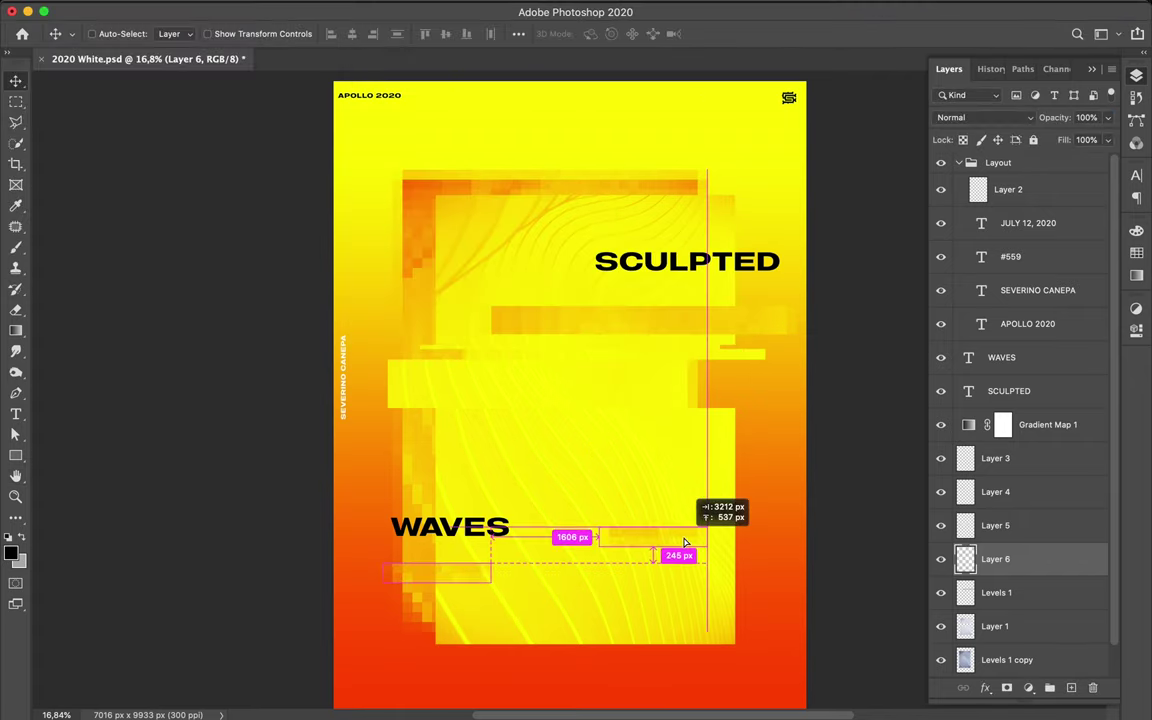
{"action": "key", "text": "ctrl+t"}
{"action": "left_click_drag", "start_coordinate": [570, 489], "coordinate": [679, 445]}
Set the vertical strip to Subtract above Gradient Map 1, nudged slightly right
{"action": "key", "text": "Return"}
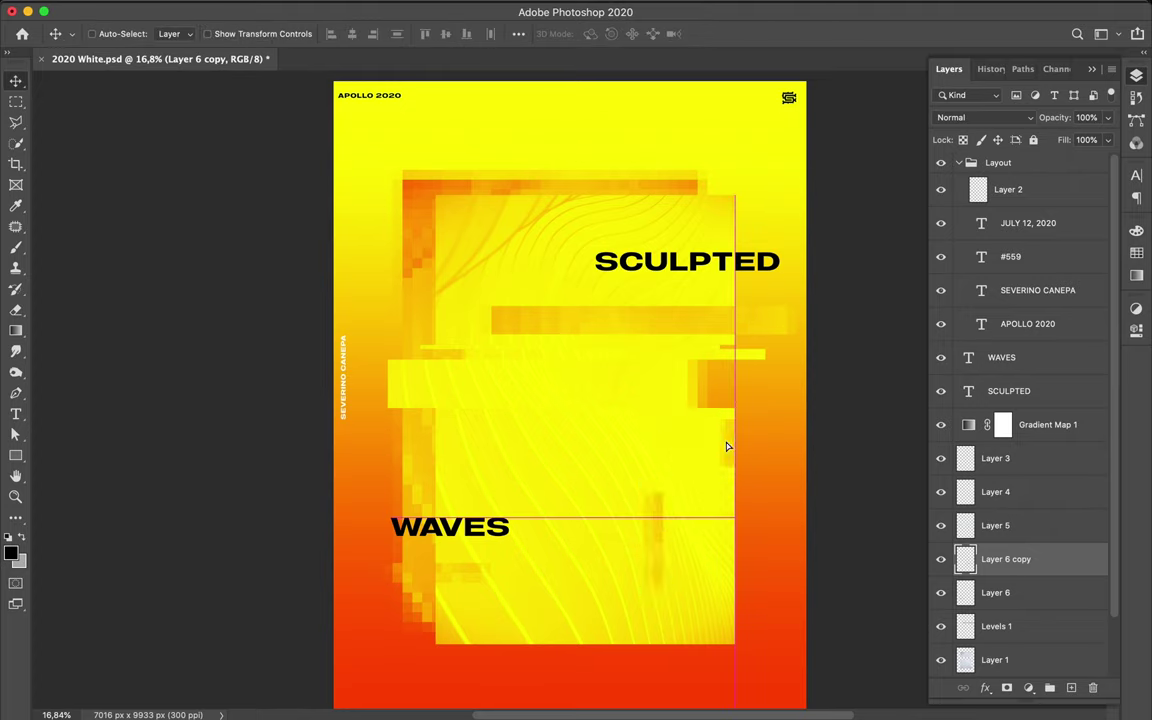
{"action": "left_click", "coordinate": [1000, 117]}
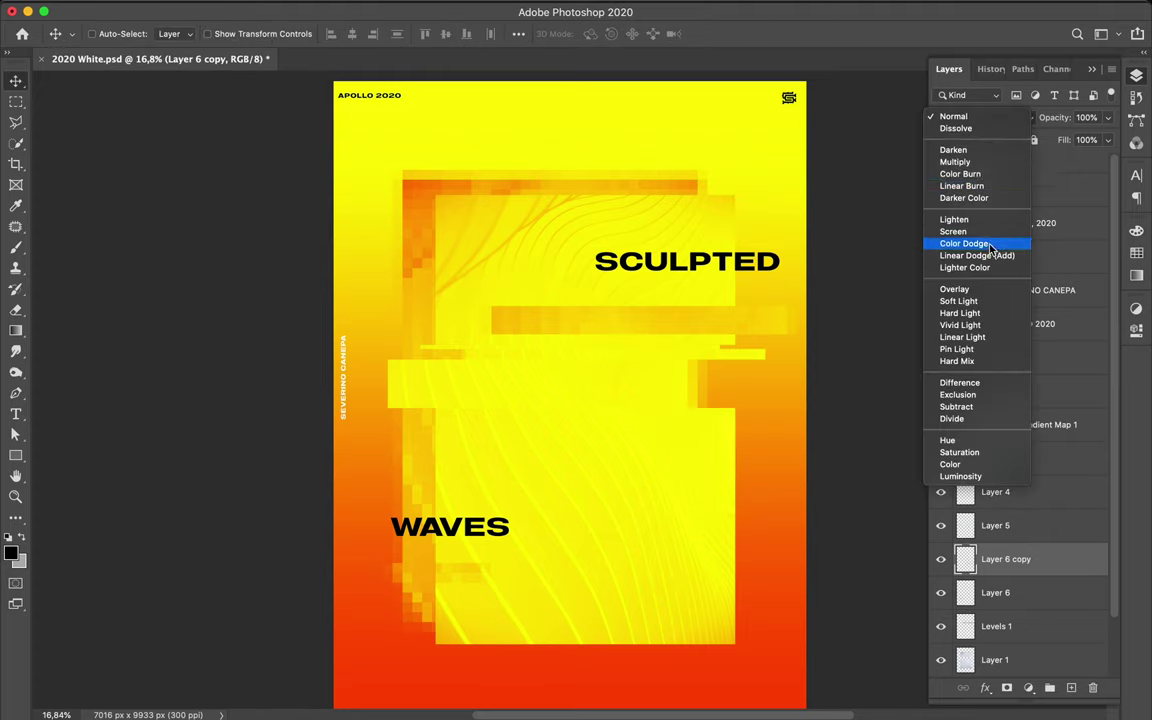
{"action": "left_click", "coordinate": [987, 406]}
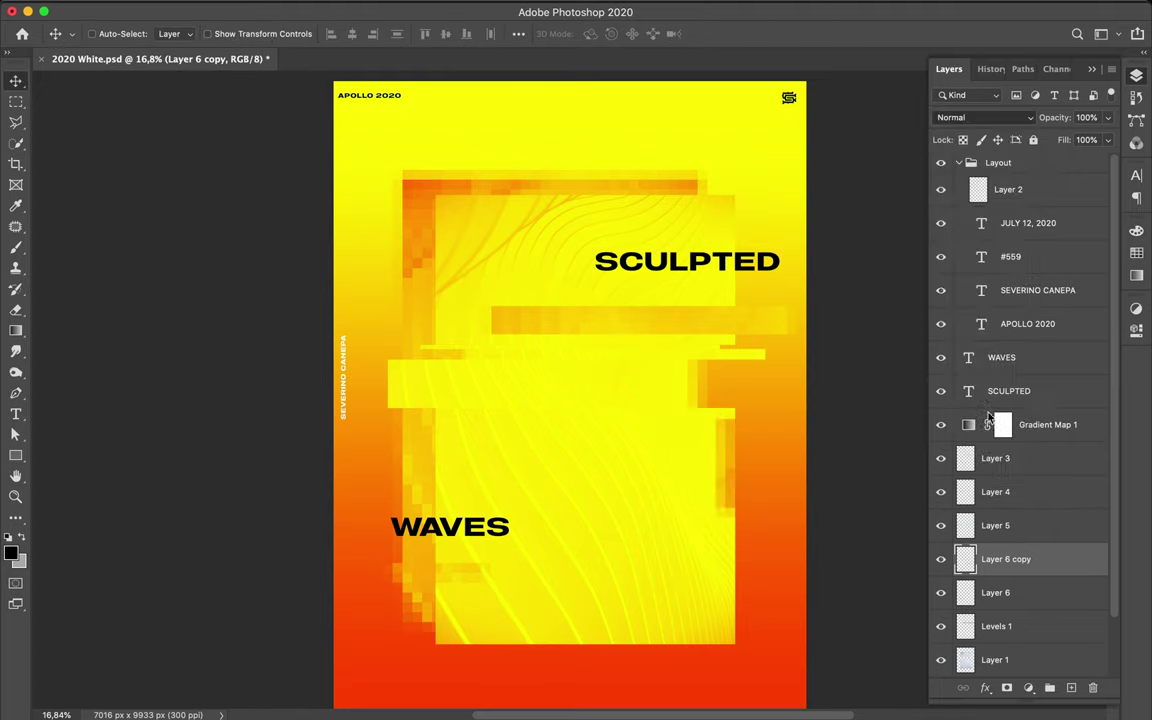
{"action": "left_click_drag", "start_coordinate": [1005, 555], "coordinate": [1000, 441]}
{"action": "left_click_drag", "start_coordinate": [737, 430], "coordinate": [747, 430]}
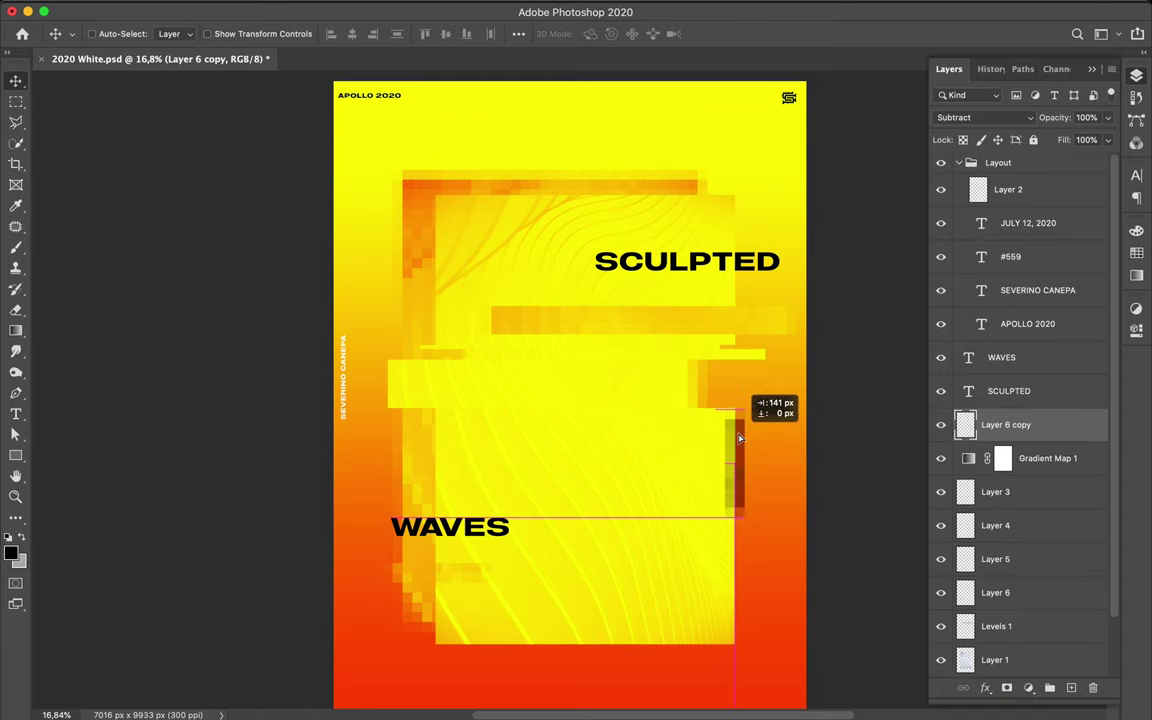
{"action": "left_click", "coordinate": [985, 117]}
{"action": "left_click", "coordinate": [975, 113]}
Copy a small background strip onto new Layer 7
{"action": "key", "text": "ctrl+shift+alt+n"}
{"action": "key", "text": "m"}
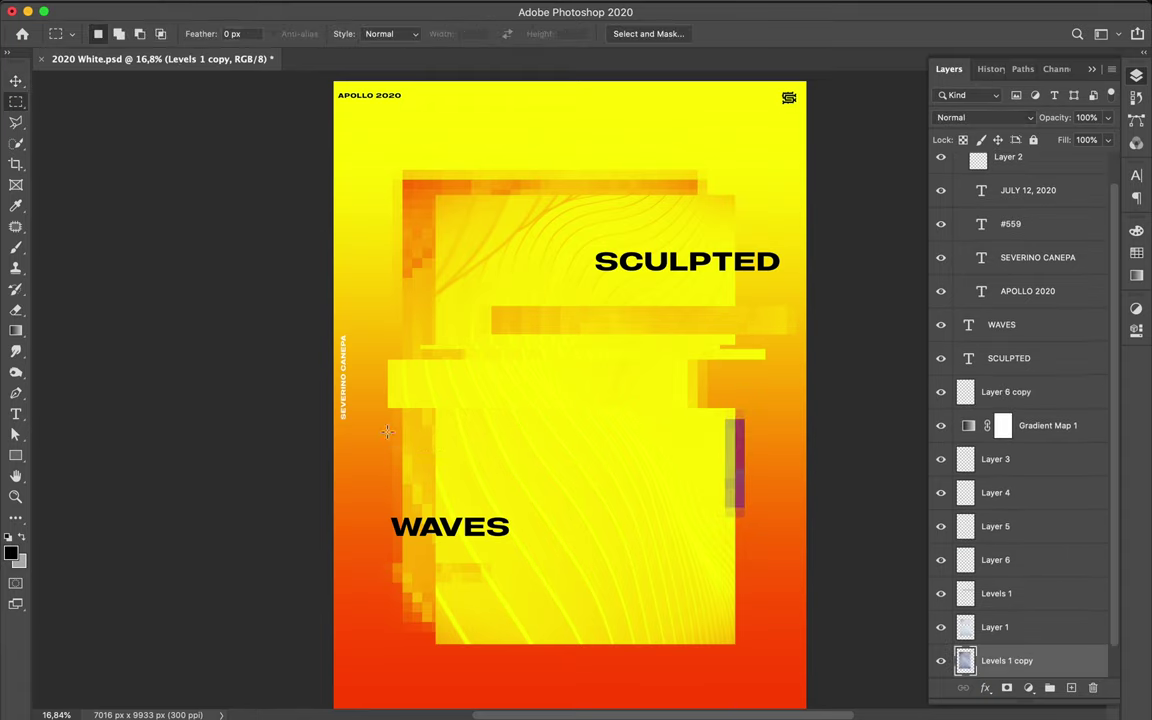
{"action": "mouse_move", "coordinate": [386, 432]}
{"action": "left_mouse_down"}
{"action": "mouse_move", "coordinate": [478, 452]}
{"action": "mouse_move", "coordinate": [440, 175]}
{"action": "left_mouse_up"}
{"action": "key", "text": "v"}
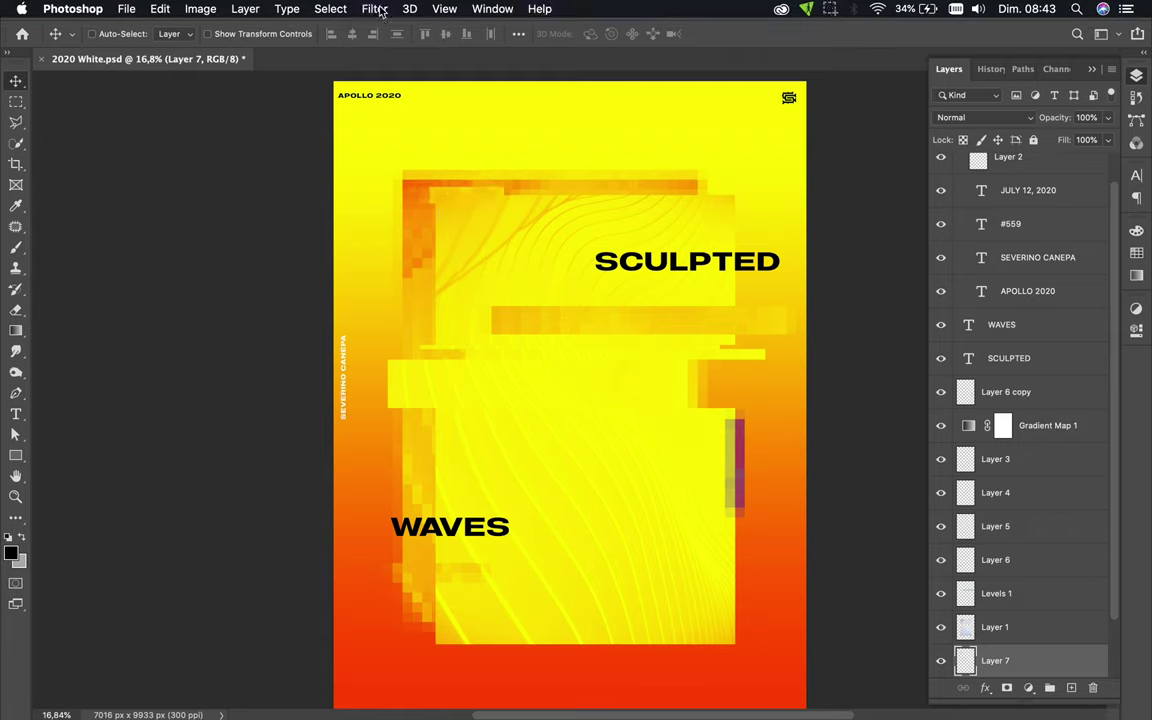
{"action": "left_click", "coordinate": [383, 8]}
{"action": "left_click", "coordinate": [415, 28]}
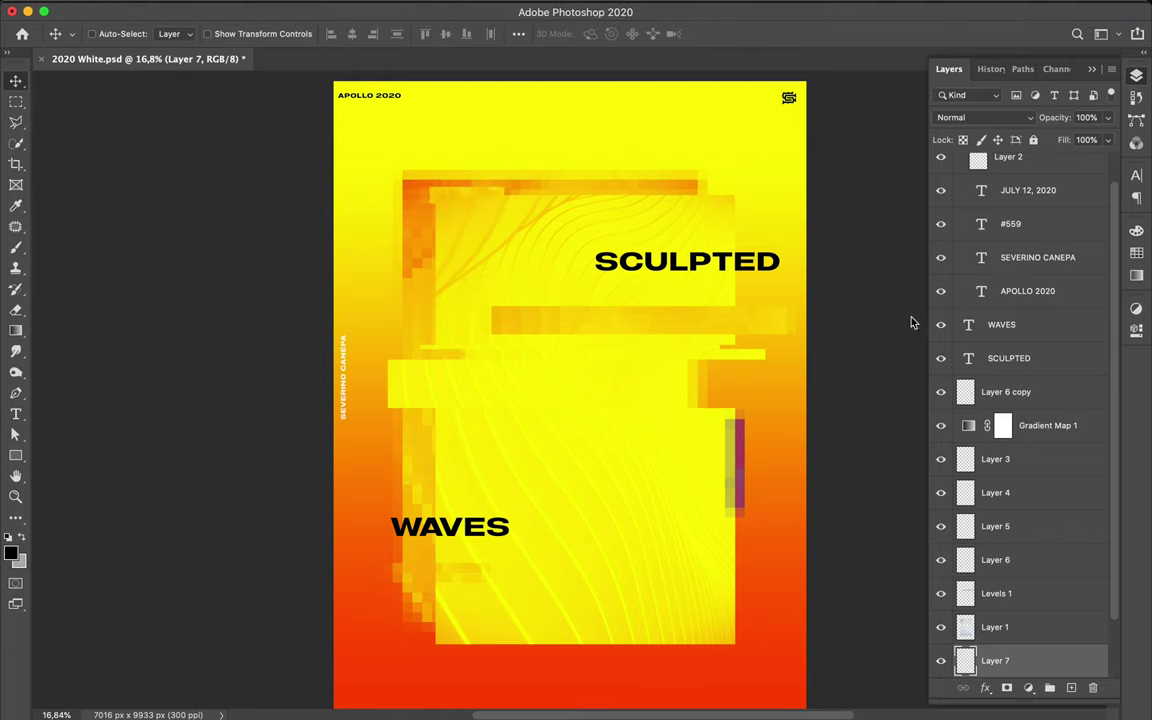
{"action": "left_click_drag", "start_coordinate": [476, 190], "coordinate": [447, 188]}
Set Layer 7 to Difference above Gradient Map 1, placed at the top-left corner
{"action": "left_click", "coordinate": [1000, 117]}
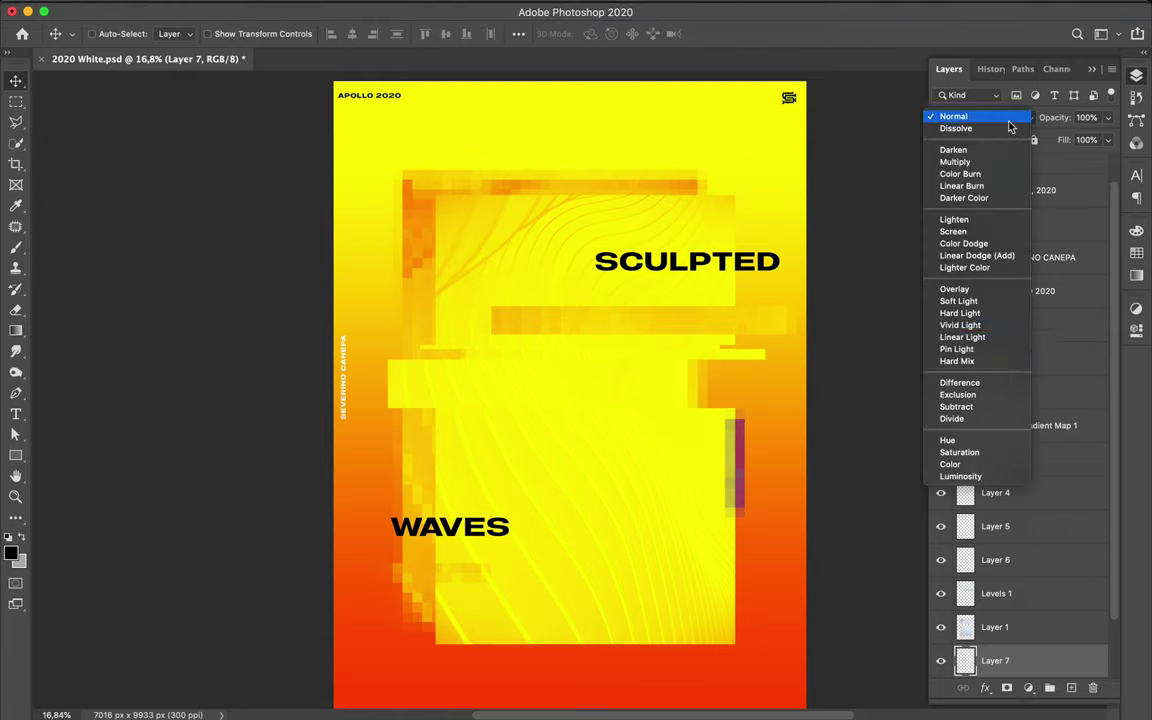
{"action": "left_click", "coordinate": [1000, 390]}
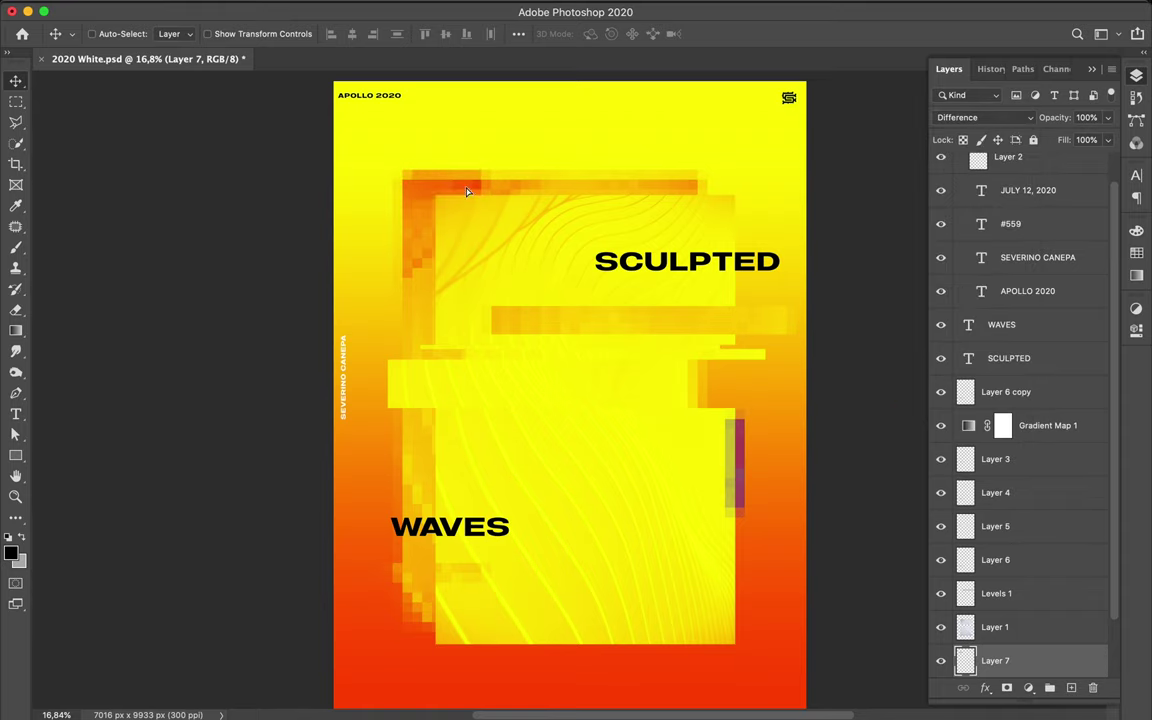
{"action": "left_click_drag", "start_coordinate": [471, 185], "coordinate": [478, 200]}
{"action": "left_click_drag", "start_coordinate": [995, 492], "coordinate": [1003, 425]}
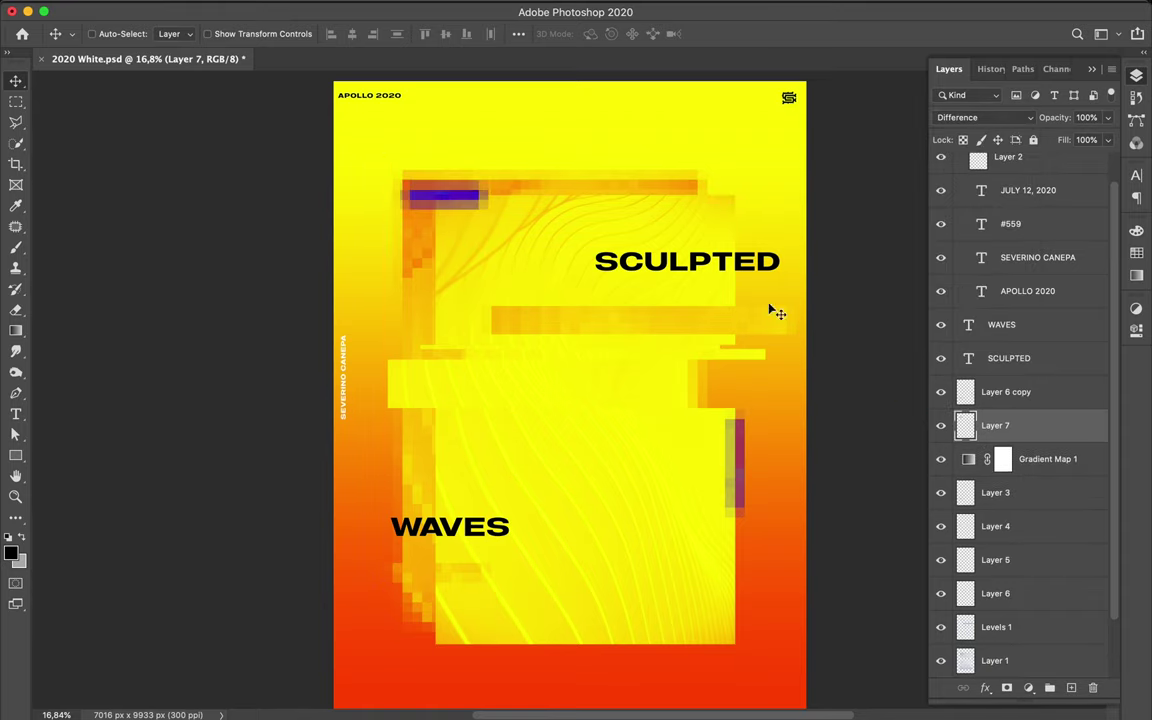
{"action": "left_click_drag", "start_coordinate": [465, 195], "coordinate": [445, 187]}
{"action": "key", "text": "i"}
{"action": "left_click", "coordinate": [384, 168]}
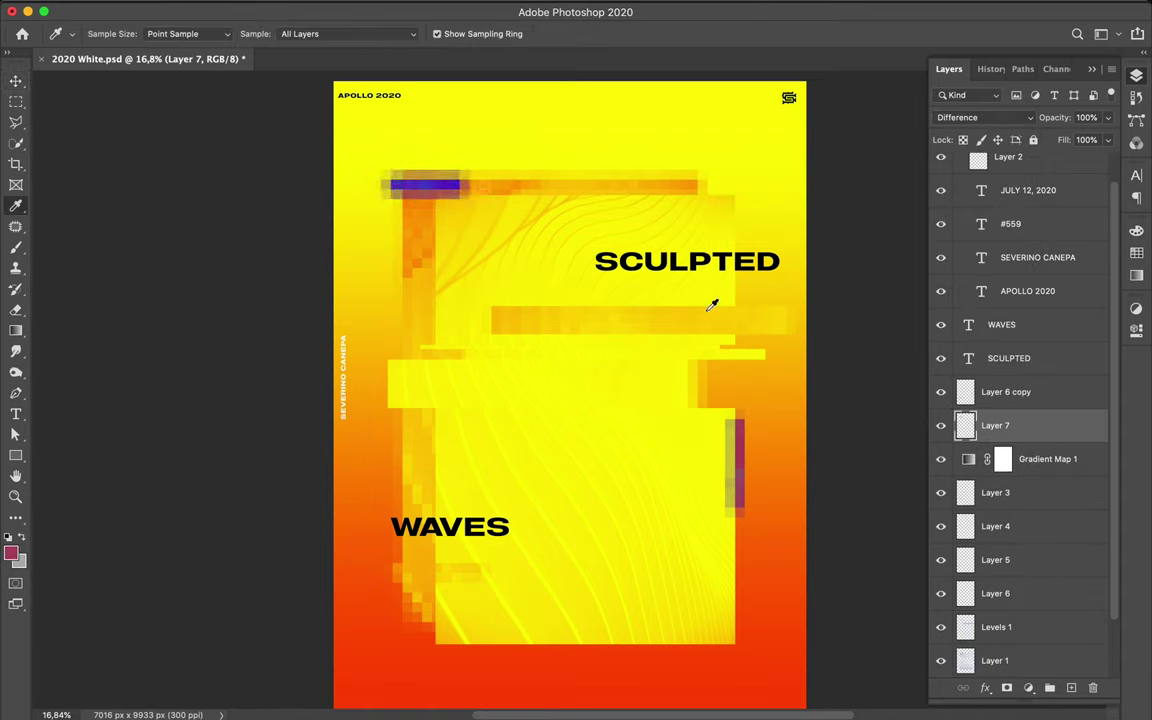
Select all of the SCULPTED headline text and bring up the colour swatches
{"action": "key", "text": "t"}
{"action": "left_click", "coordinate": [620, 260]}
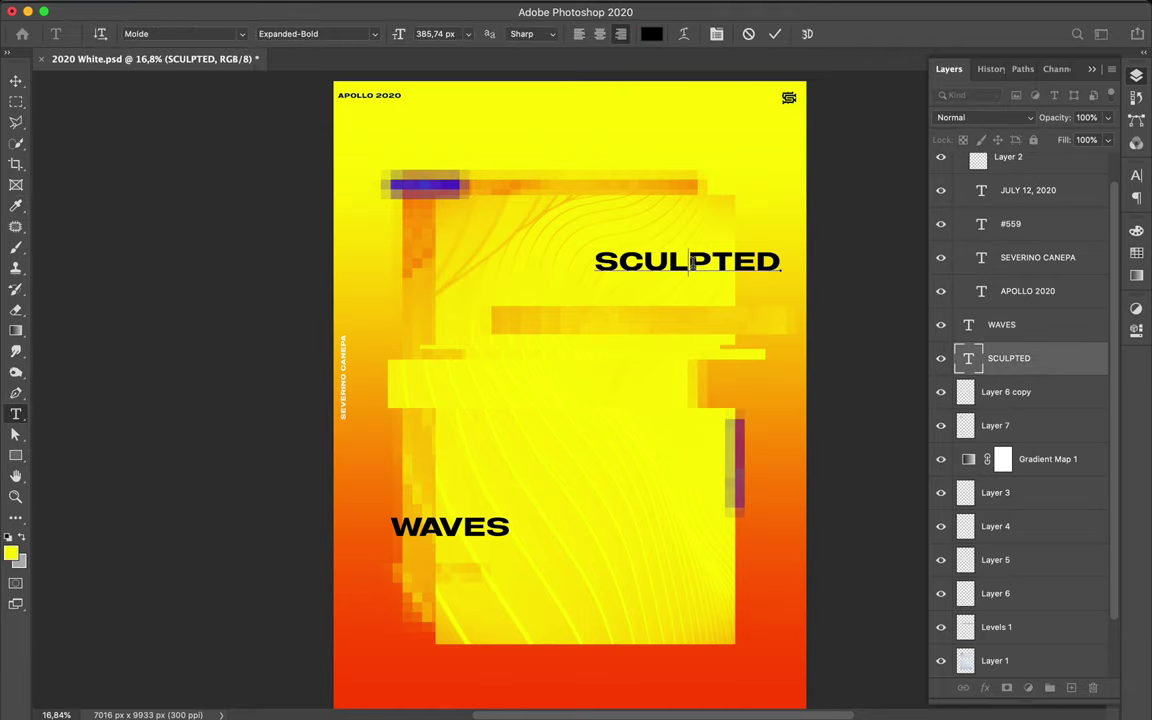
{"action": "key", "text": "ctrl+a"}
{"action": "left_click", "coordinate": [651, 33]}
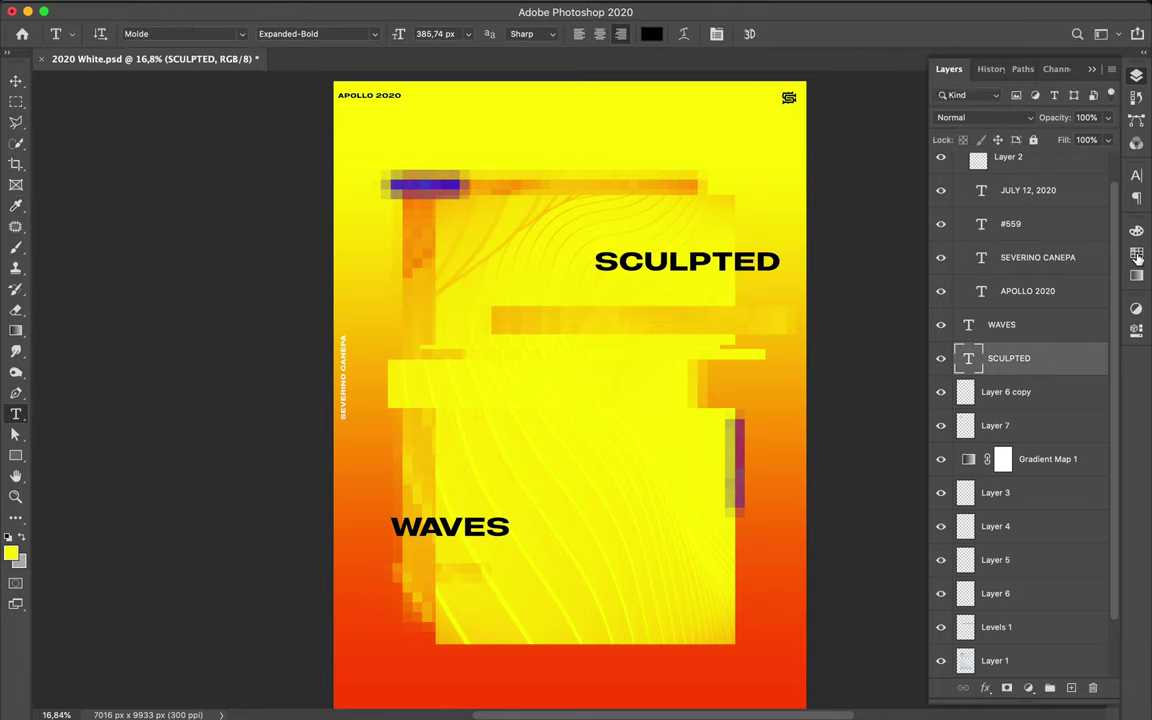
{"action": "left_click", "coordinate": [1136, 252]}
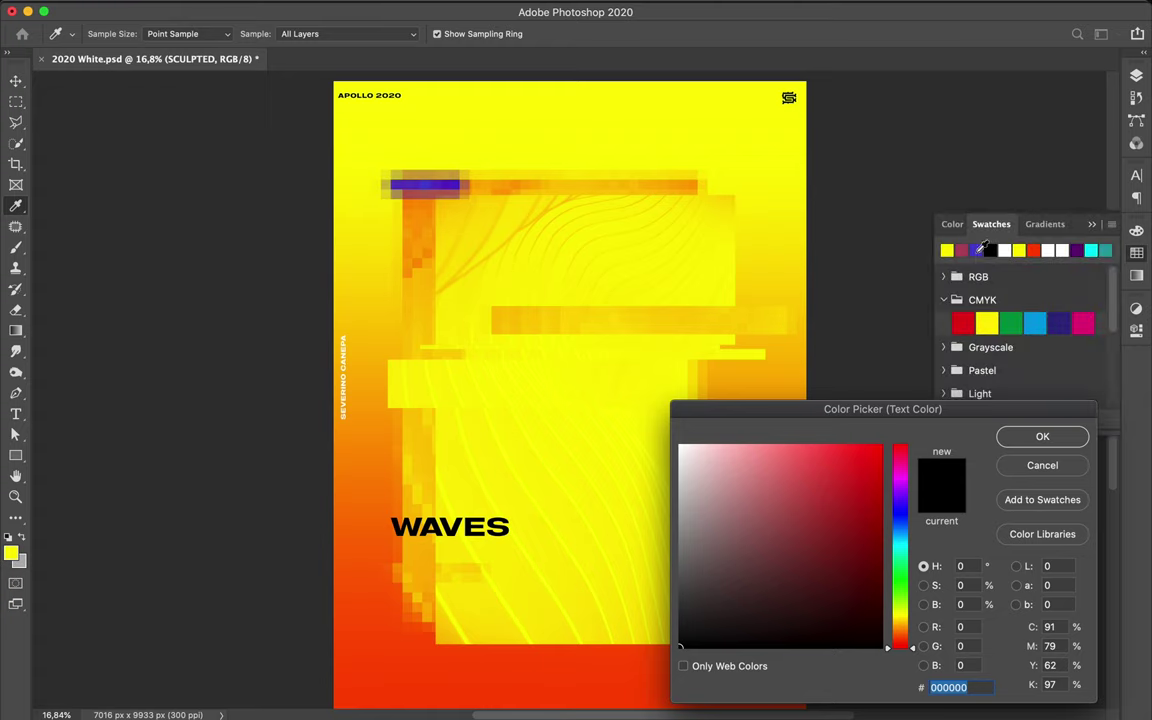
{"action": "left_click", "coordinate": [1040, 468]}
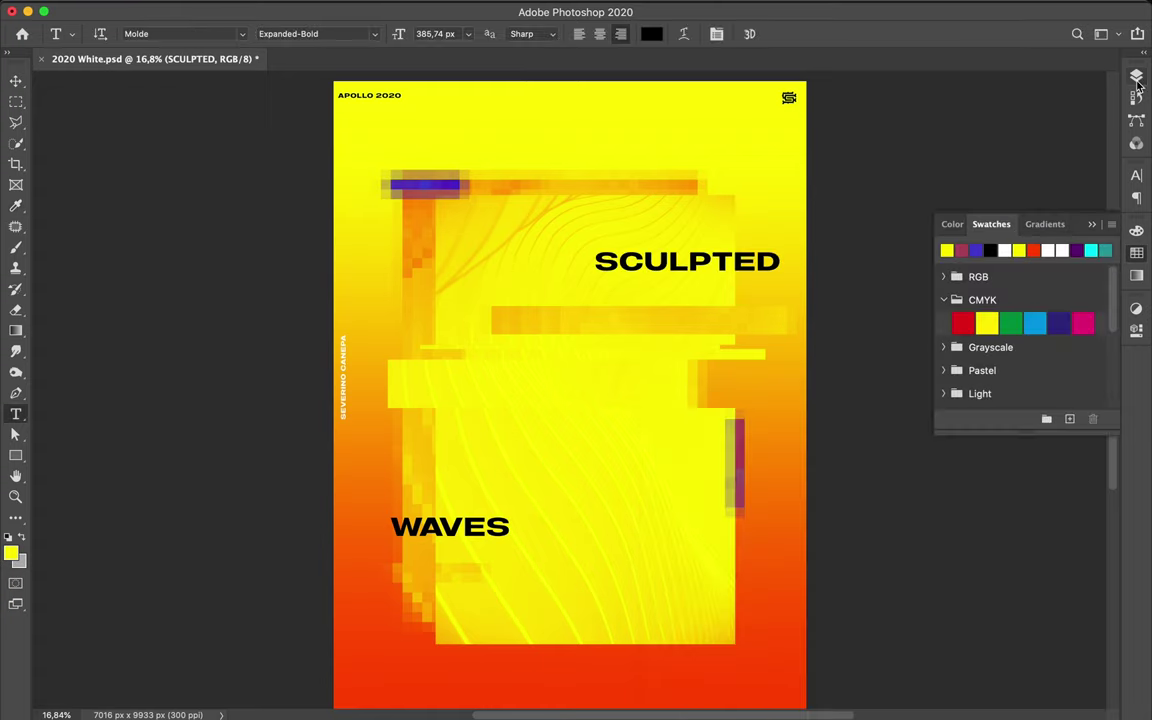
Apply white to the SCULPTED text and confirm ffffff in the Color Picker
{"action": "left_click", "coordinate": [1020, 120]}
{"action": "left_click", "coordinate": [990, 393]}
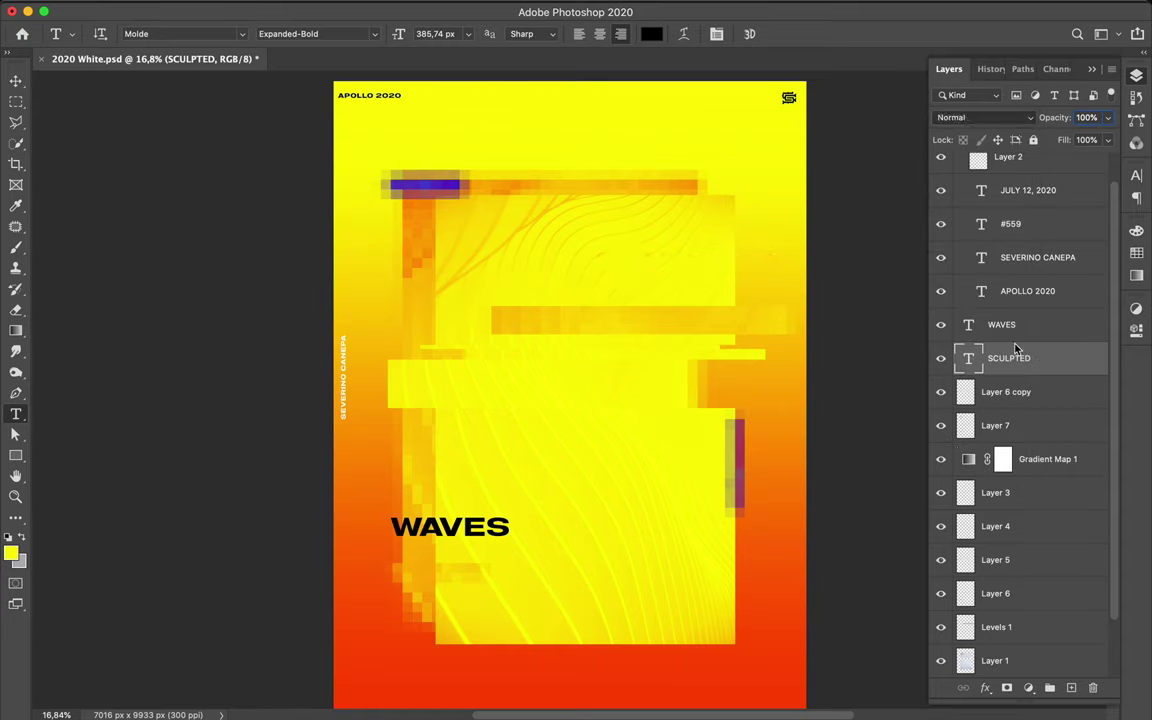
{"action": "left_click", "coordinate": [1137, 254]}
{"action": "left_click", "coordinate": [1005, 250]}
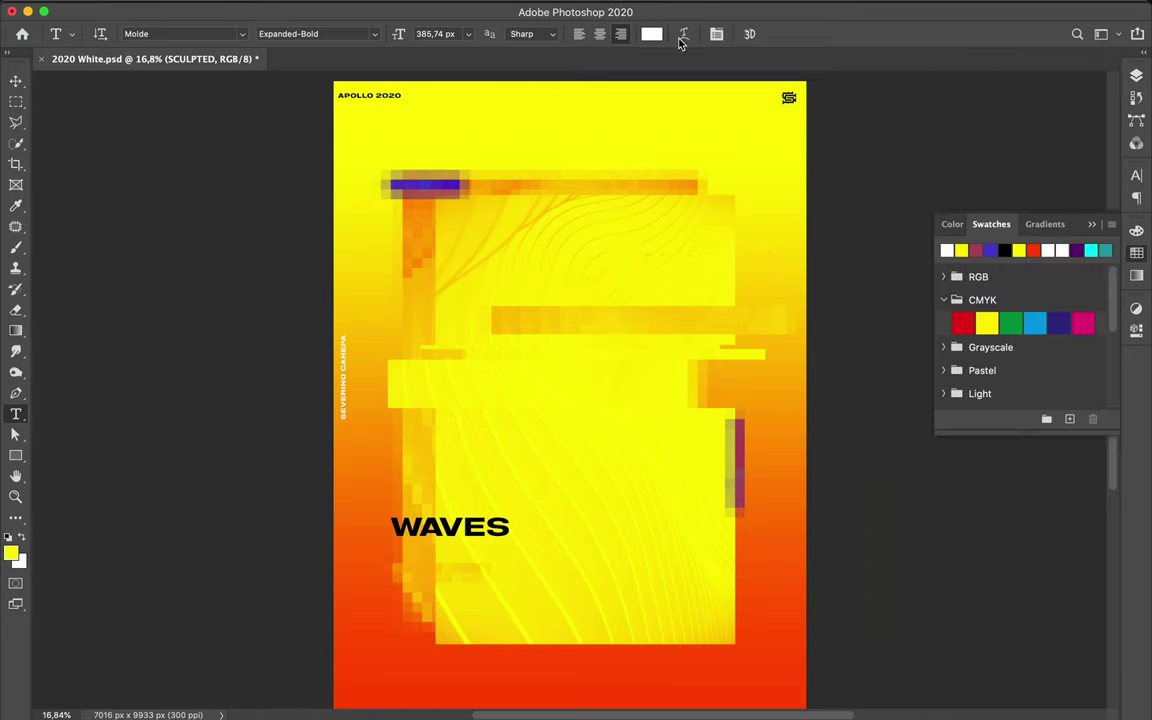
{"action": "left_click", "coordinate": [651, 34]}
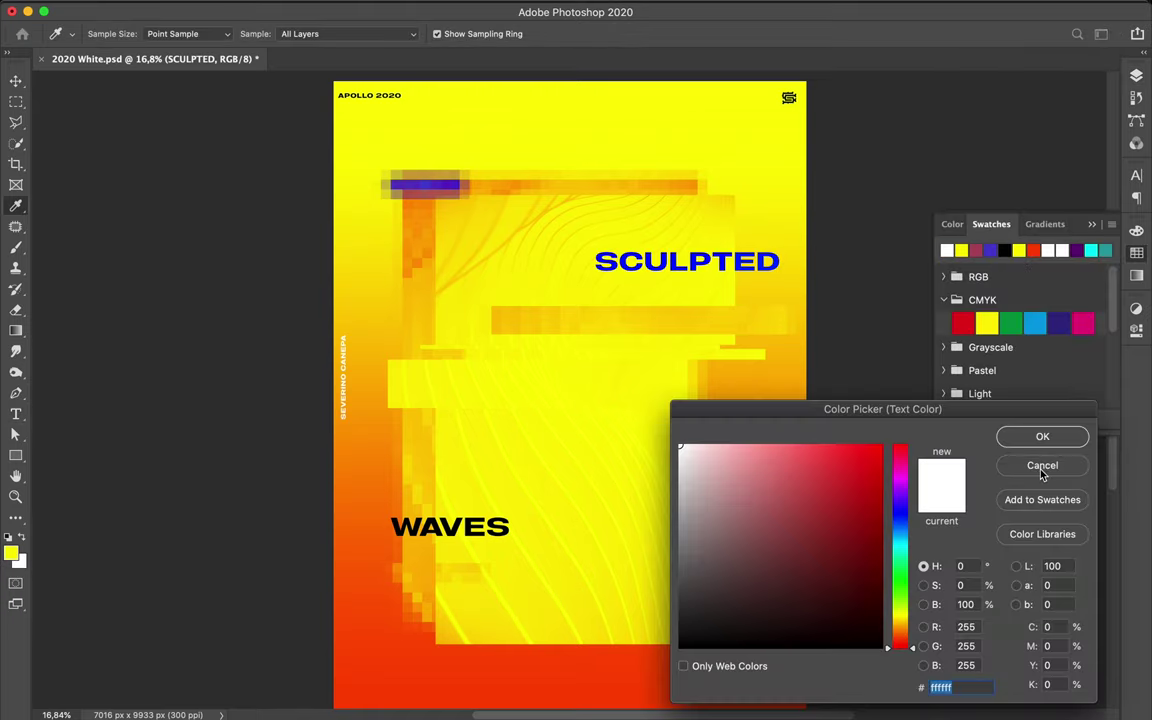
{"action": "left_click_drag", "start_coordinate": [1030, 409], "coordinate": [937, 359]}
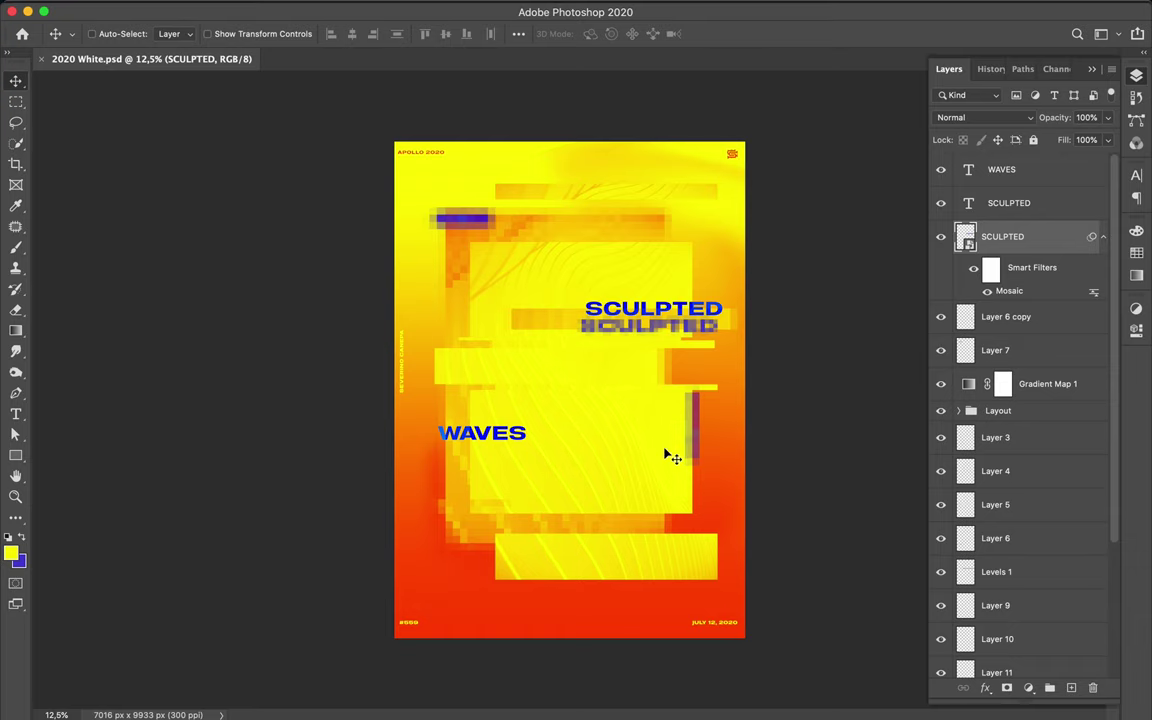
Add a Curves adjustment above Layer 13 and merge a new layer into it
{"action": "key", "text": "ctrl+shift+alt+n"}
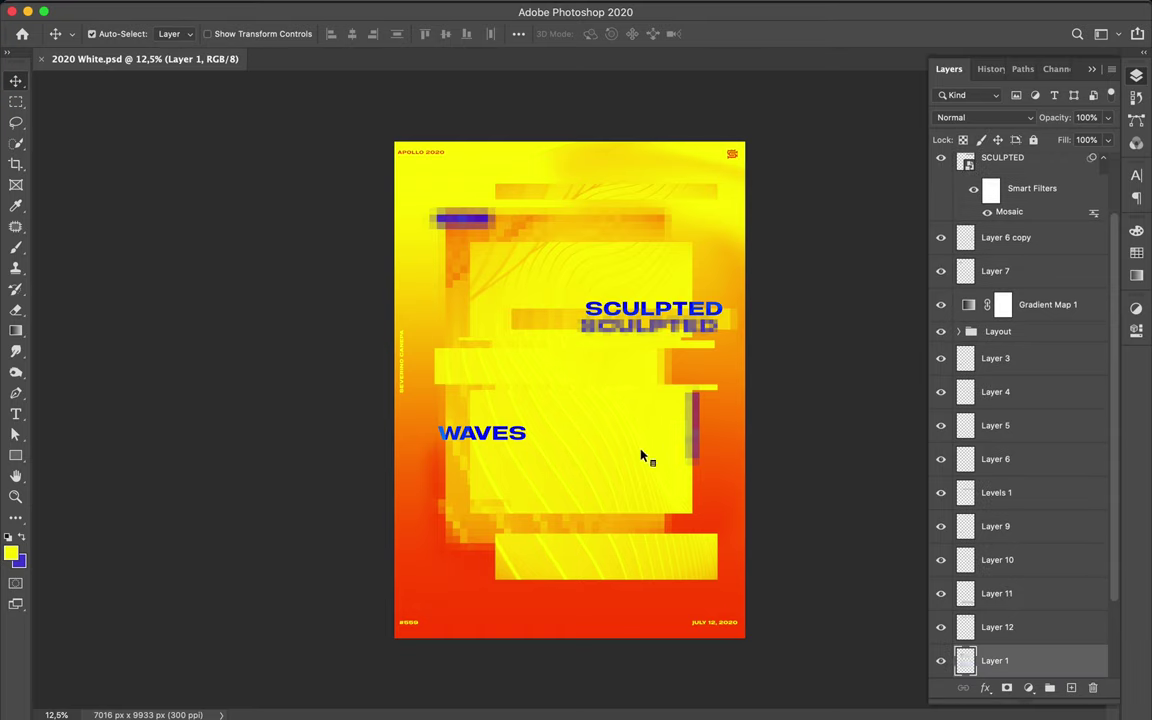
{"action": "key", "text": "m"}
{"action": "key", "text": "v"}
{"action": "left_click", "coordinate": [1028, 687]}
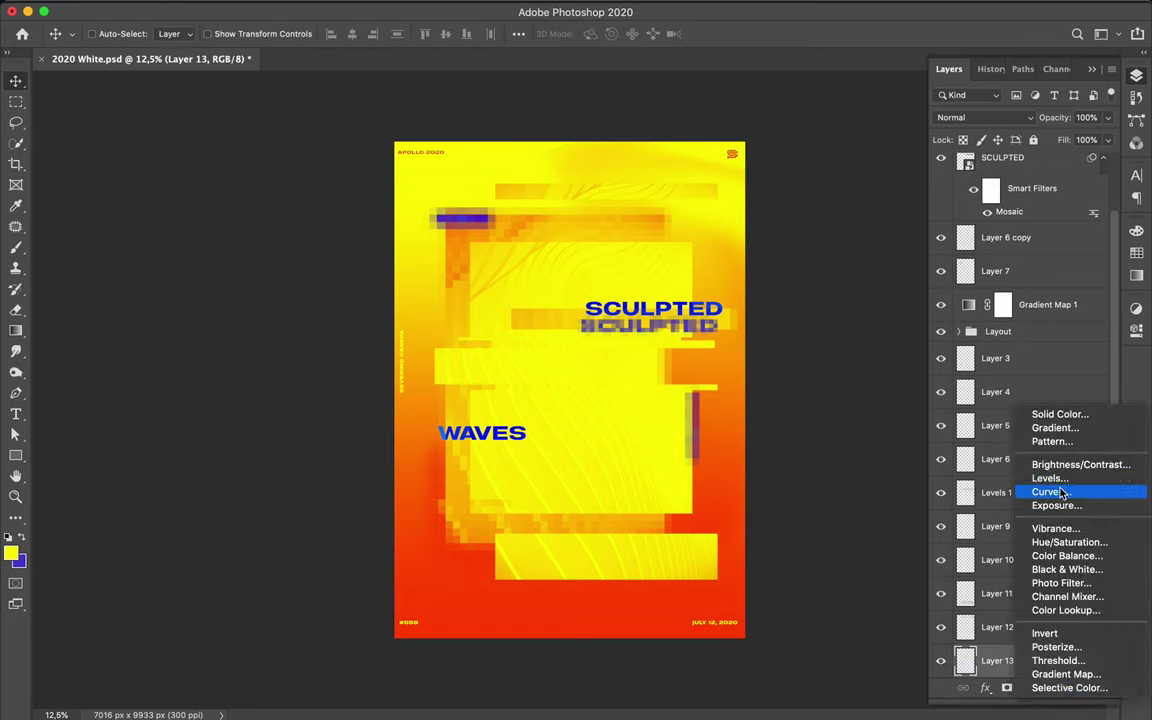
{"action": "left_click", "coordinate": [1020, 489]}
{"action": "key", "text": "ctrl+e"}
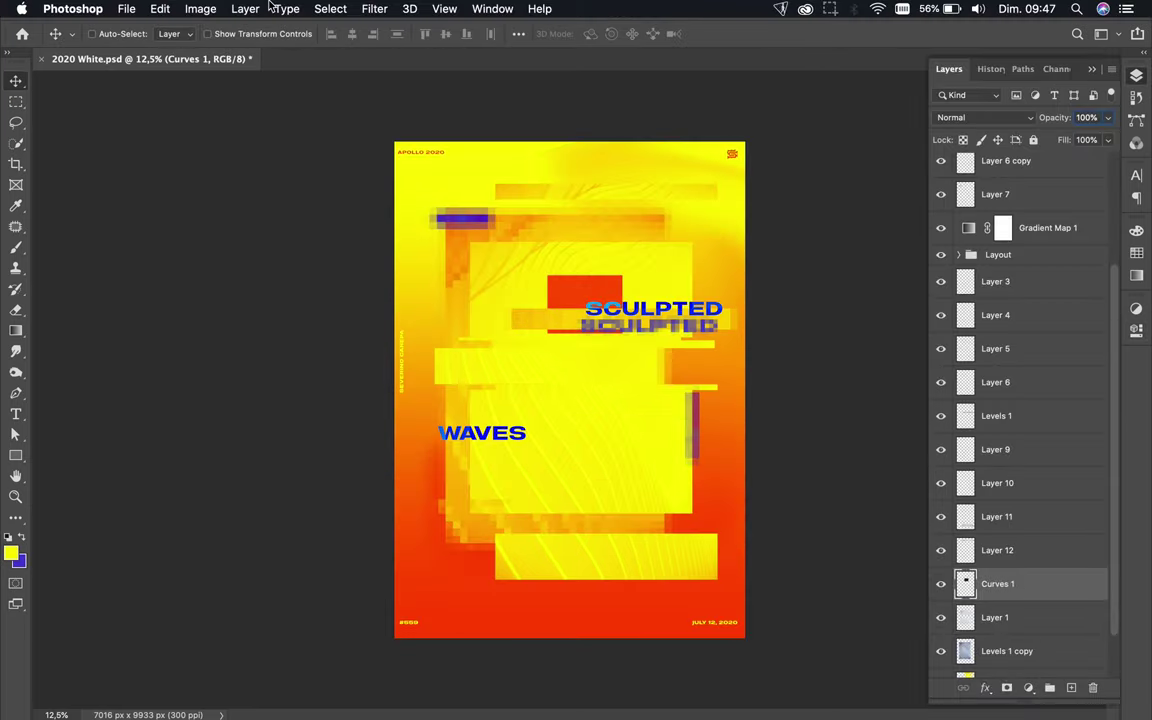
Duplicate the red block layer and apply a Gaussian Blur to the copy
{"action": "left_click", "coordinate": [410, 7]}
{"action": "left_click", "coordinate": [395, 30]}
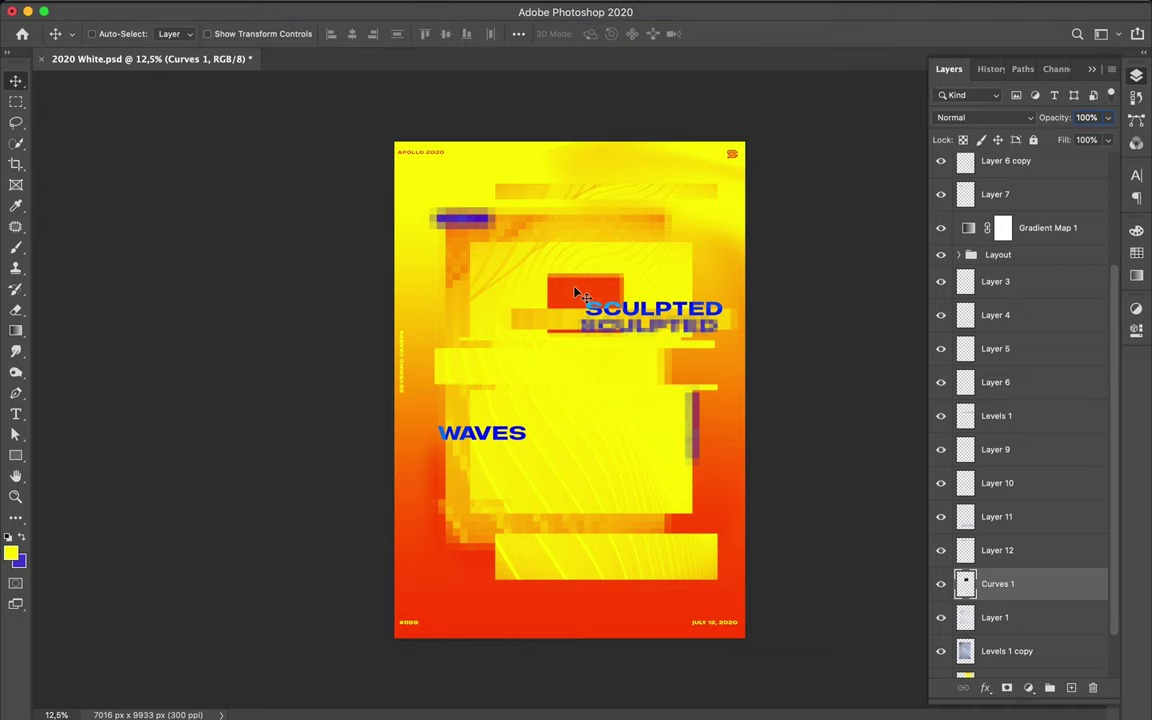
{"action": "key", "text": "ctrl+j"}
{"action": "left_click", "coordinate": [374, 8]}
{"action": "left_click", "coordinate": [649, 259]}
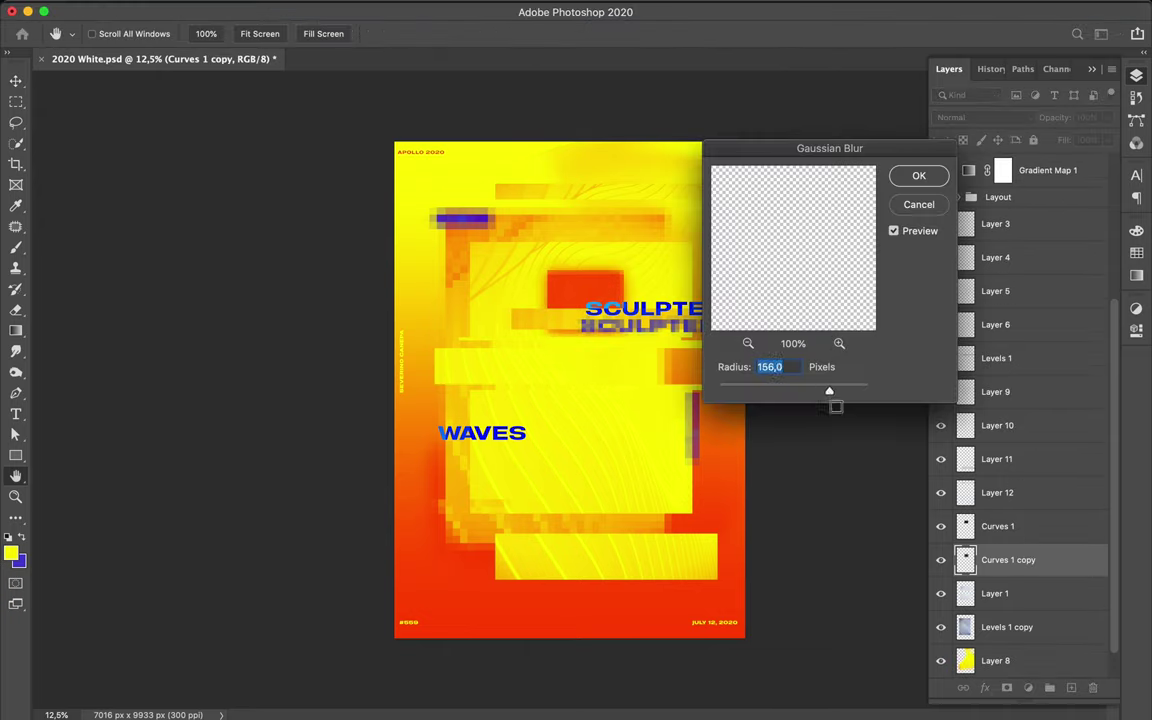
{"action": "left_click", "coordinate": [920, 175]}
Duplicate the Levels 1 copy, place mosaic slices, and put Layer 13 copy 2 below Levels 1 copy 2
{"action": "left_click", "coordinate": [967, 594]}
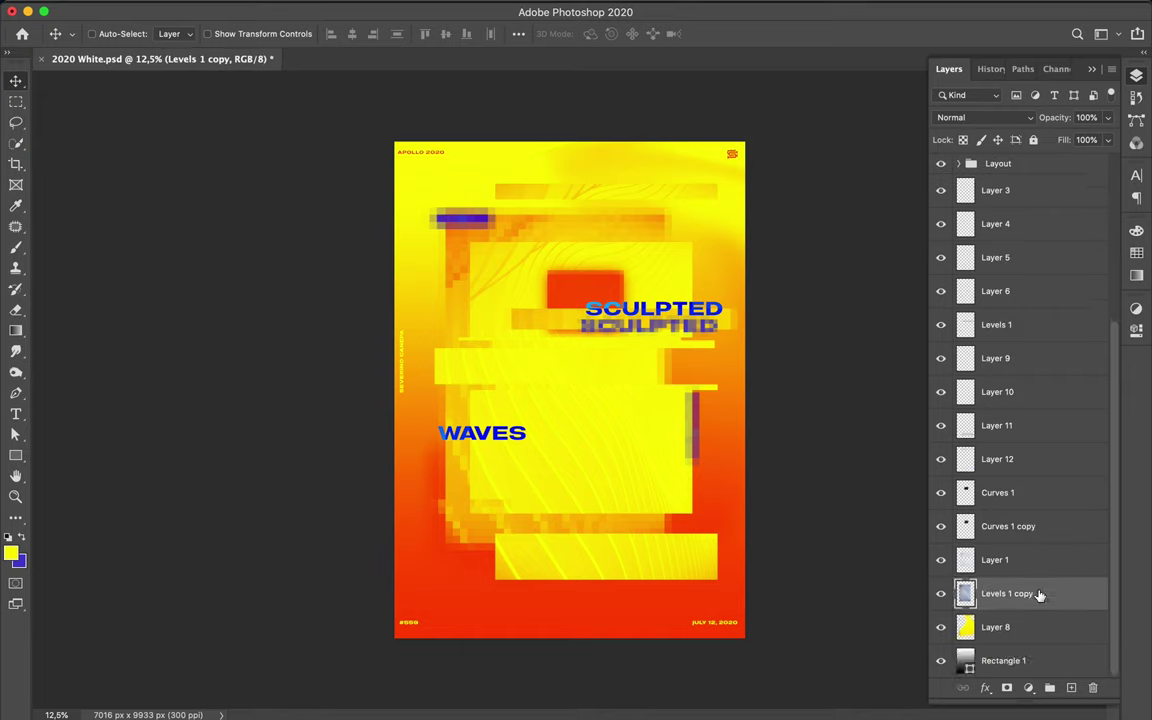
{"action": "key", "text": "ctrl+j"}
{"action": "left_click", "coordinate": [330, 8]}
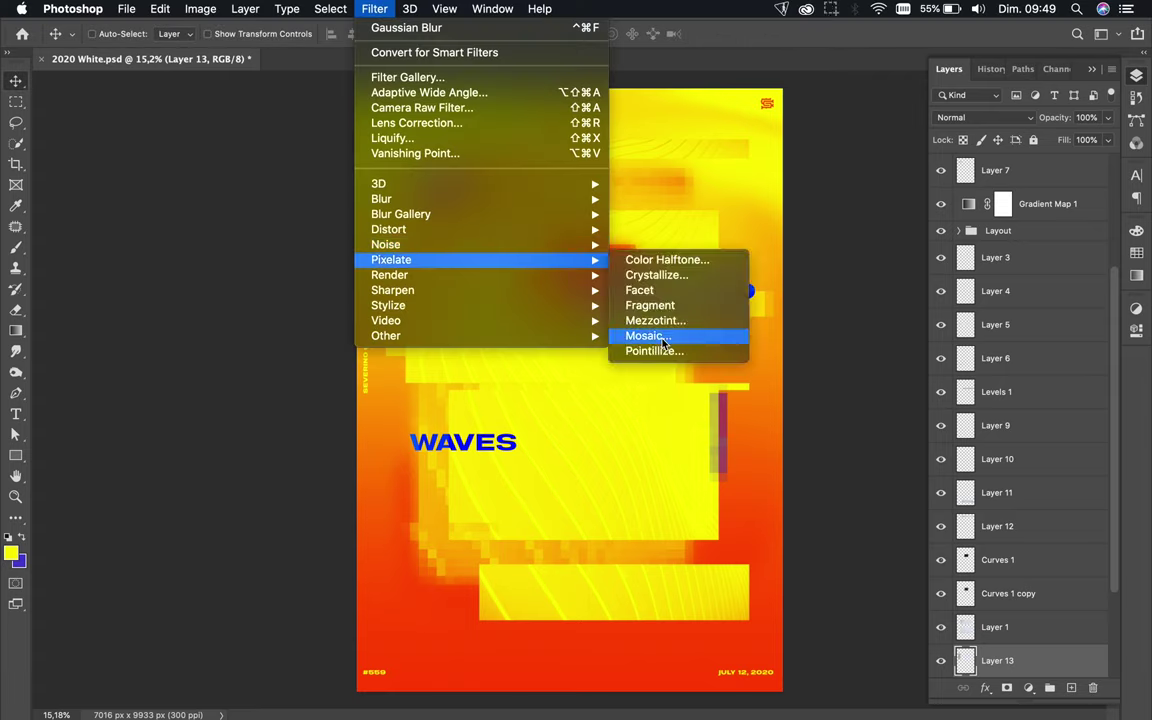
{"action": "left_click_drag", "start_coordinate": [437, 257], "coordinate": [463, 271]}
{"action": "mouse_move", "coordinate": [675, 484]}
{"action": "left_mouse_down"}
{"action": "mouse_move", "coordinate": [720, 501]}
{"action": "mouse_move", "coordinate": [455, 543]}
{"action": "left_mouse_up"}
{"action": "mouse_move", "coordinate": [1010, 658]}
{"action": "left_mouse_down"}
{"action": "mouse_move", "coordinate": [951, 527]}
{"action": "mouse_move", "coordinate": [1000, 612]}
{"action": "left_mouse_up"}
Copy a slice to Layer 14 above Curves 1 and move the pixelated slice right of WAVES
{"action": "left_click", "coordinate": [1007, 526]}
{"action": "key", "text": "m"}
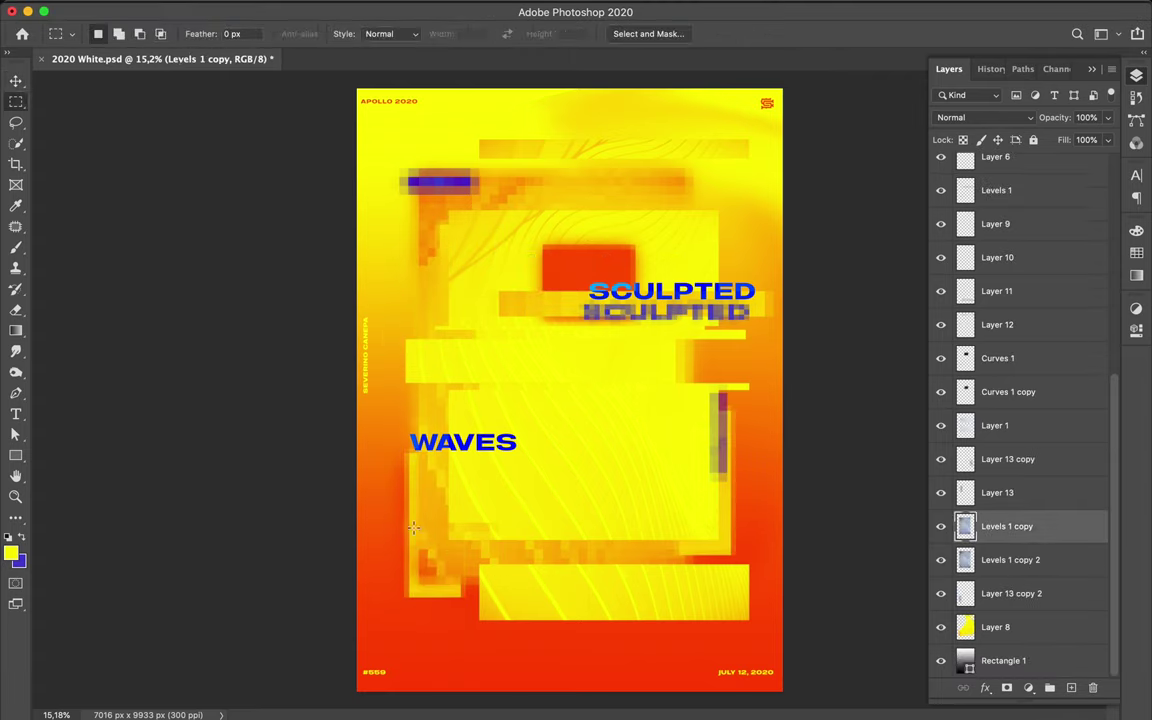
{"action": "key", "text": "super+j"}
{"action": "key", "text": "v"}
{"action": "left_click_drag", "start_coordinate": [997, 526], "coordinate": [997, 358]}
{"action": "left_click", "coordinate": [330, 8]}
{"action": "left_click", "coordinate": [411, 288]}
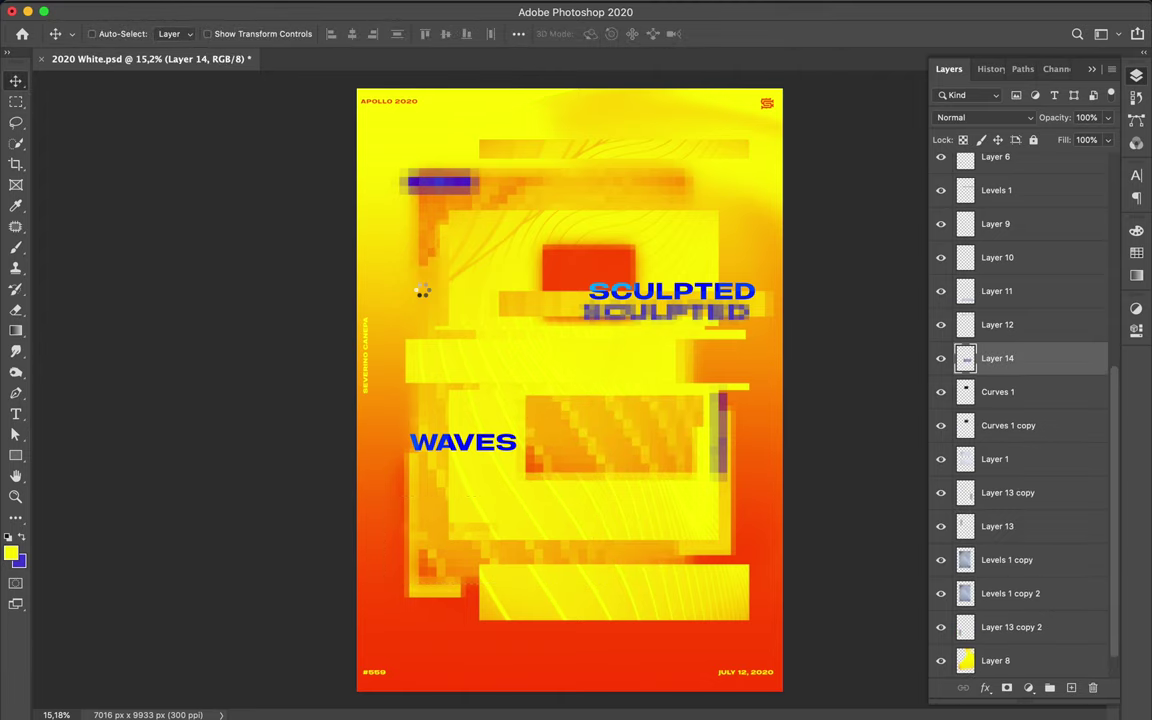
{"action": "left_click_drag", "start_coordinate": [411, 288], "coordinate": [613, 437]}
Copy a thin poster strip to Layer 16, raise it, and slide it to the middle
{"action": "key", "text": "m"}
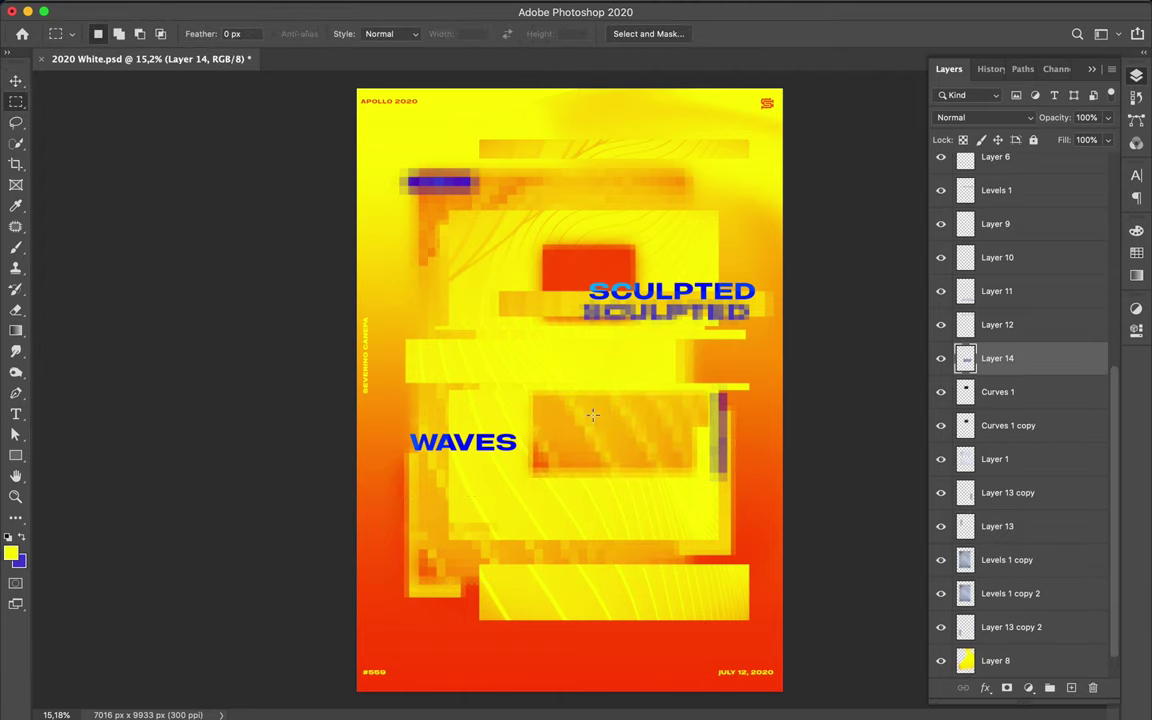
{"action": "key", "text": "super+j"}
{"action": "key", "text": "v"}
{"action": "key", "text": "m"}
{"action": "left_click_drag", "start_coordinate": [519, 376], "coordinate": [531, 507]}
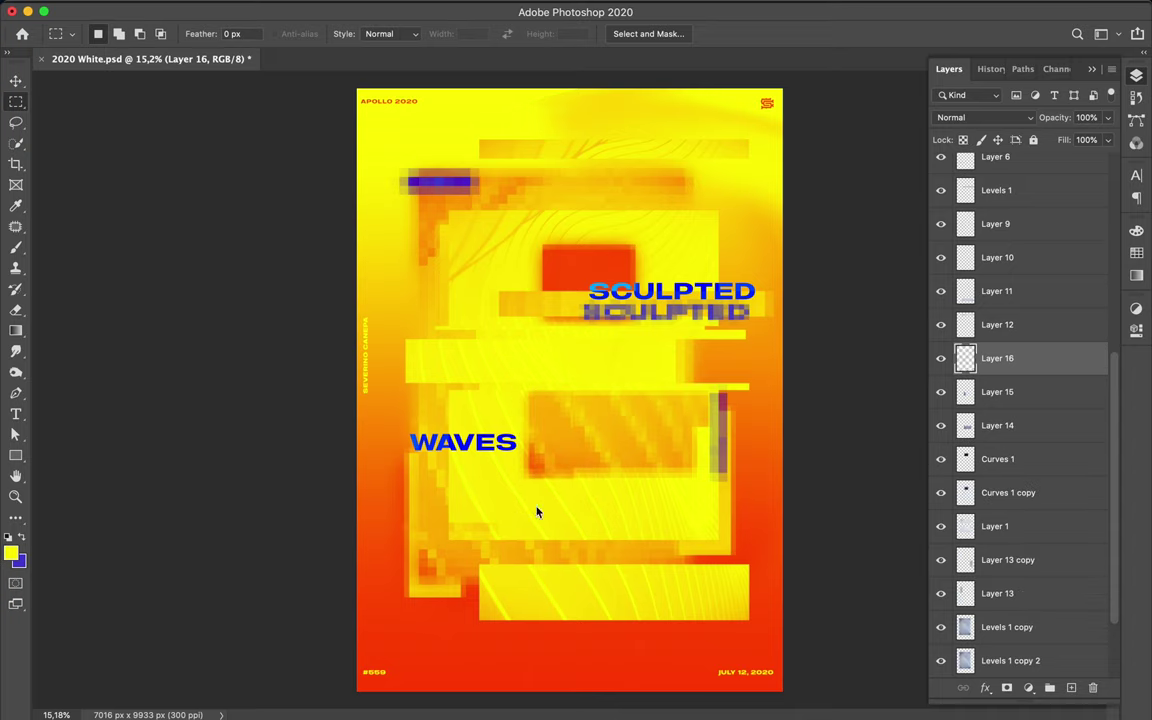
{"action": "key", "text": "super+t"}
{"action": "key", "text": "Return"}
{"action": "key", "text": "v"}
{"action": "key", "text": "super+shift+bracketright"}
{"action": "left_click_drag", "start_coordinate": [504, 364], "coordinate": [477, 381]}
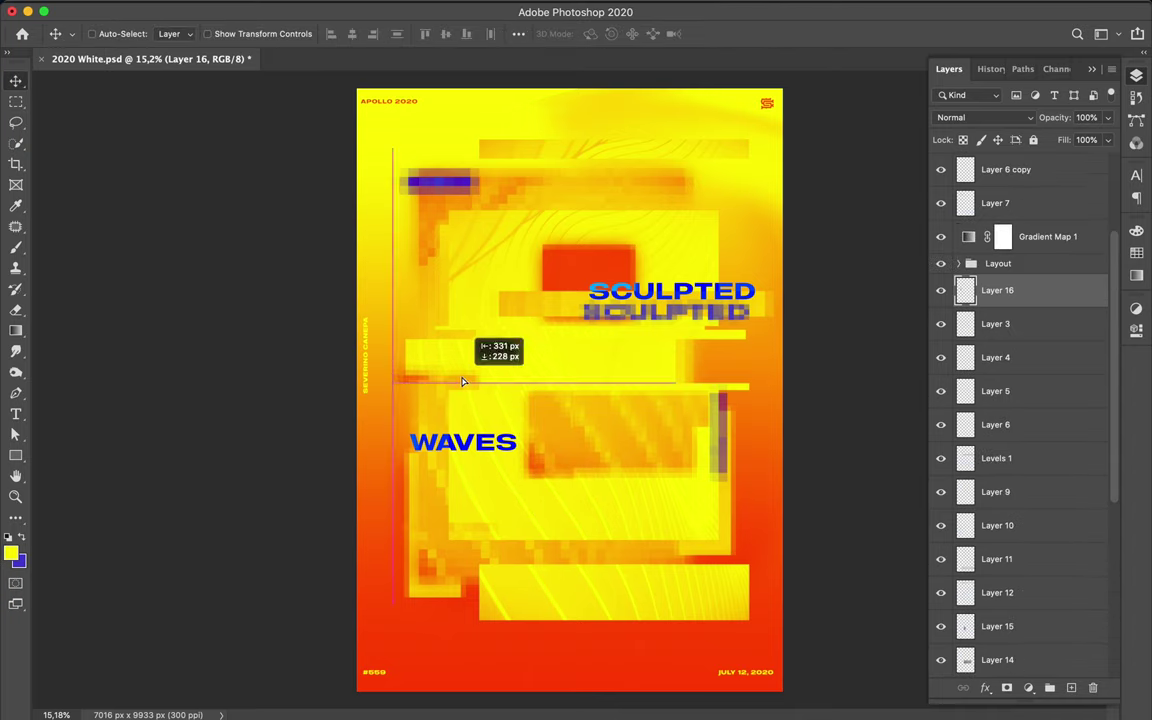
Set Layer 16 to Divide, then give a Layer 16 copy a different blend above Gradient Map 1
{"action": "left_click", "coordinate": [985, 117]}
{"action": "left_click", "coordinate": [963, 423]}
{"action": "mouse_move", "coordinate": [580, 360]}
{"action": "left_mouse_down"}
{"action": "mouse_move", "coordinate": [625, 373]}
{"action": "mouse_move", "coordinate": [673, 344]}
{"action": "left_mouse_up"}
{"action": "left_click", "coordinate": [985, 117]}
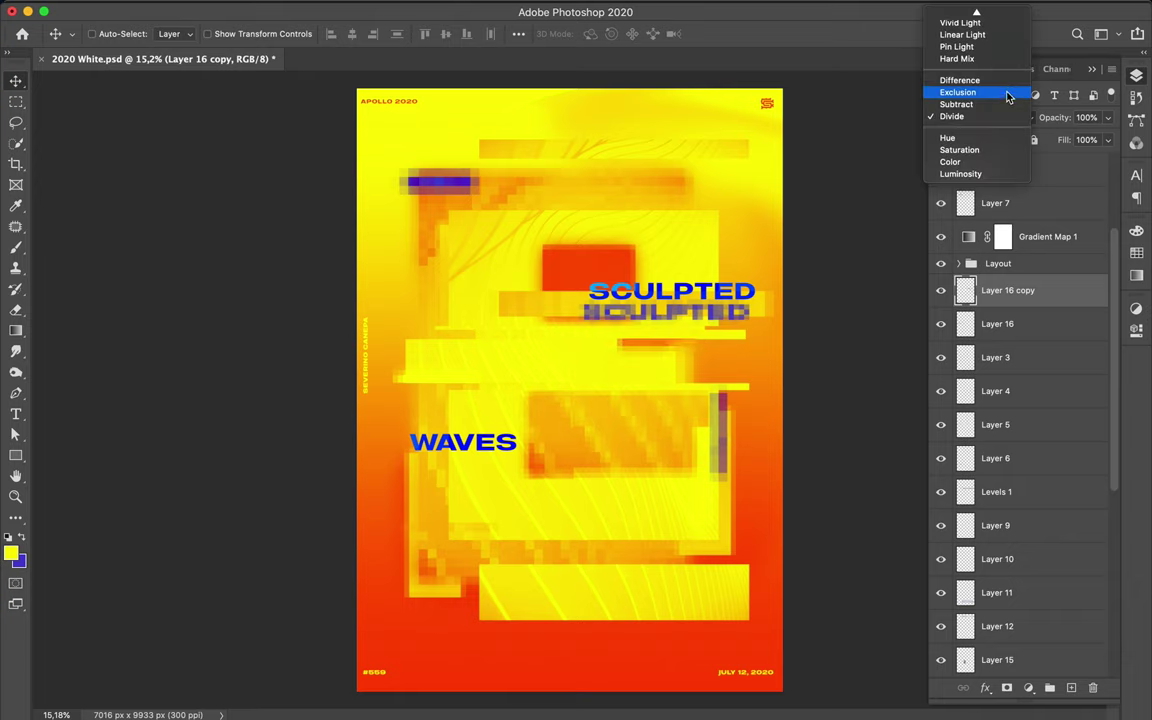
{"action": "left_click", "coordinate": [960, 80]}
{"action": "left_click_drag", "start_coordinate": [1008, 290], "coordinate": [1021, 236]}
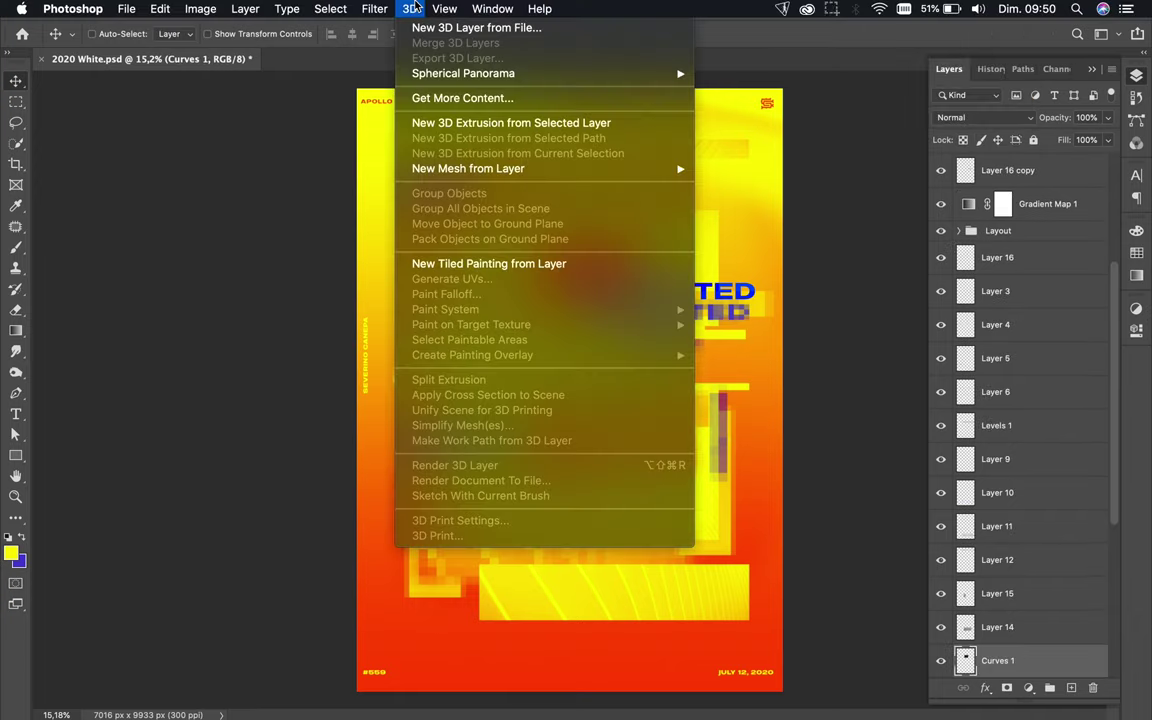
Apply the Mosaic pixelation to create the blue bar under SCULPTED
{"action": "left_click", "coordinate": [373, 8]}
{"action": "left_click", "coordinate": [680, 335]}
{"action": "left_click", "coordinate": [212, 37]}
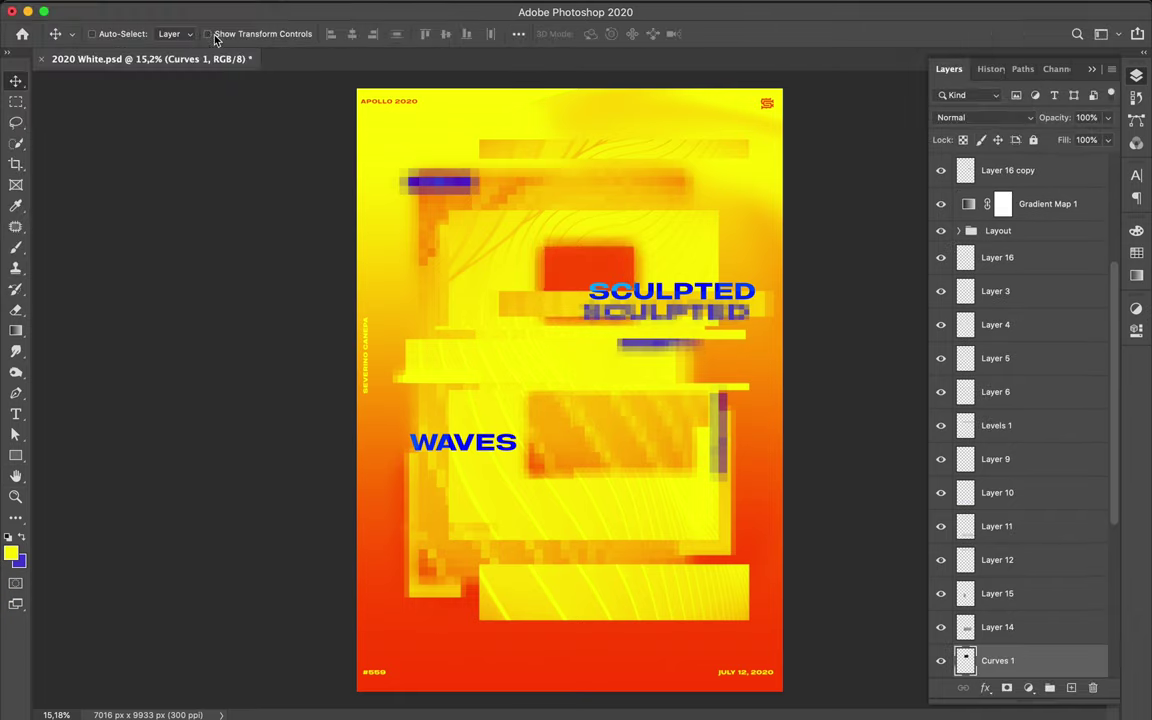
{"action": "left_click", "coordinate": [1003, 357]}
{"action": "key", "text": "m"}
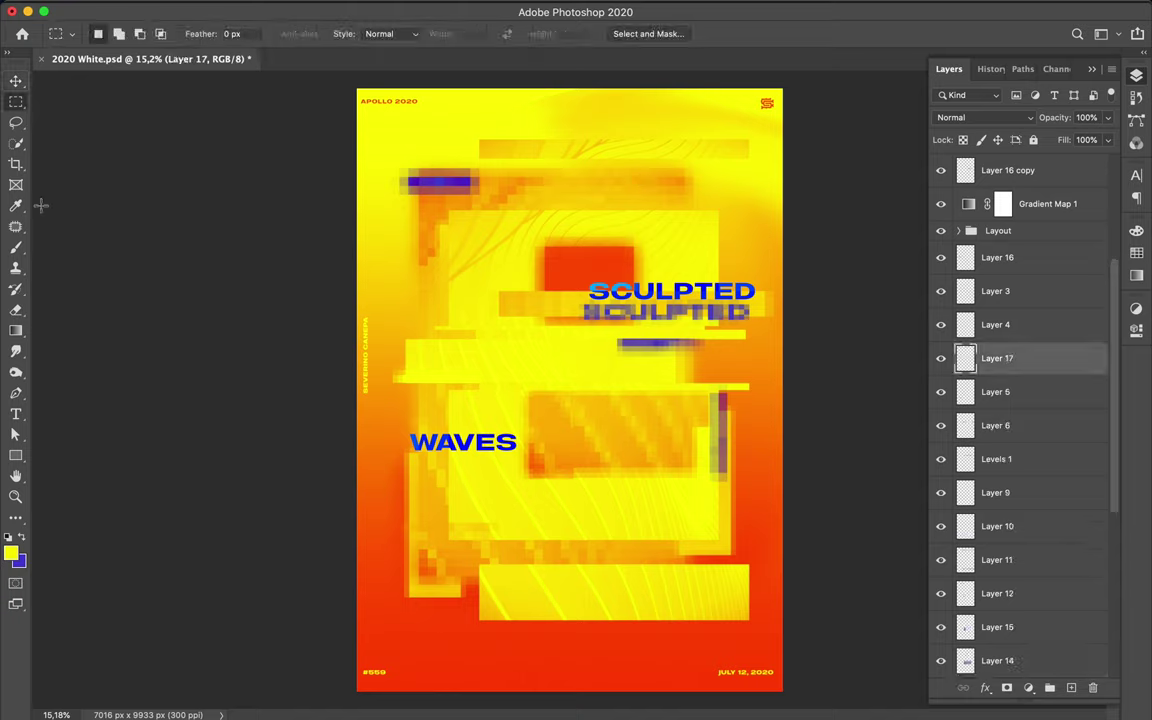
Draw a gradient on Layer 17, move it below Layer 9, duplicate it, and hide the original
{"action": "left_click", "coordinate": [16, 330]}
{"action": "left_click", "coordinate": [75, 327]}
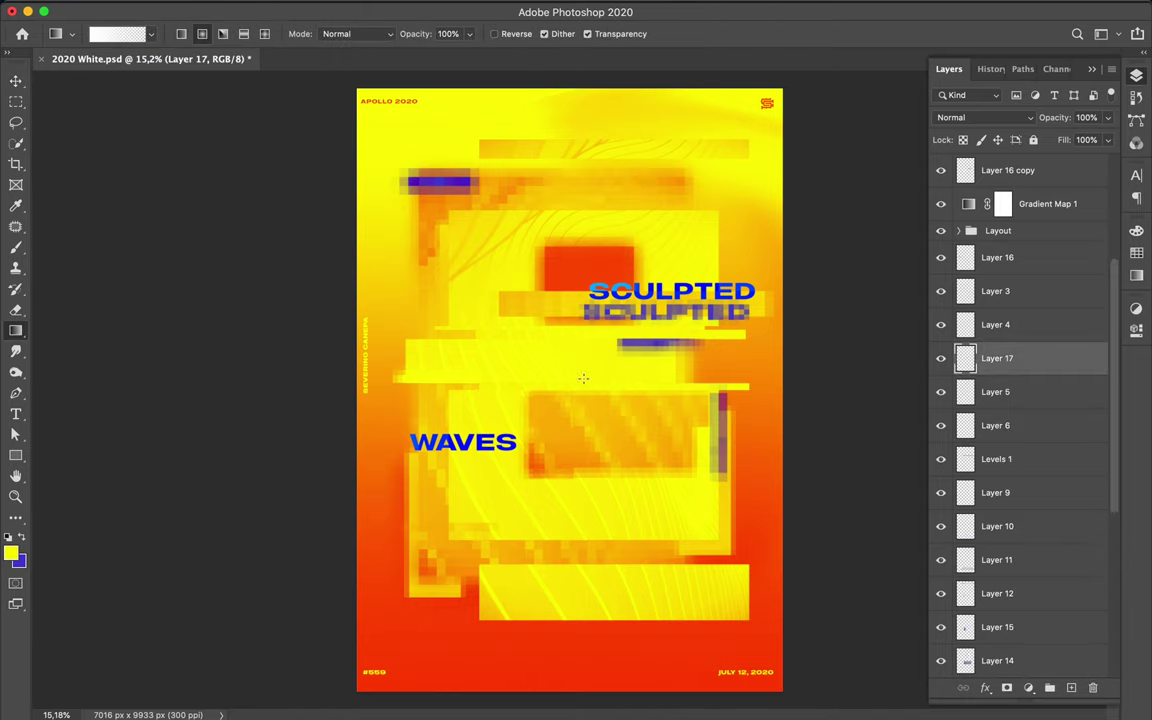
{"action": "left_click_drag", "start_coordinate": [580, 380], "coordinate": [580, 235]}
{"action": "key", "text": "v"}
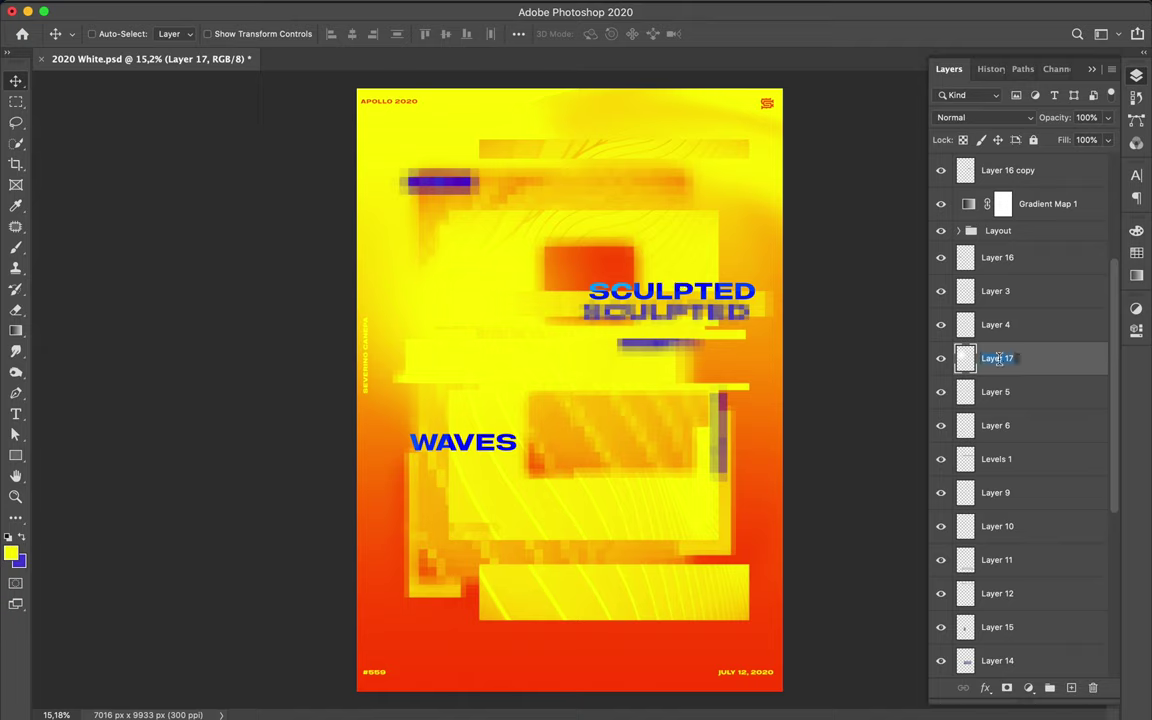
{"action": "left_click", "coordinate": [999, 358]}
{"action": "type", "text": "Gradient"}
{"action": "mouse_move", "coordinate": [1024, 351]}
{"action": "left_mouse_down"}
{"action": "mouse_move", "coordinate": [1024, 240]}
{"action": "mouse_move", "coordinate": [1000, 490]}
{"action": "left_mouse_up"}
{"action": "key", "text": "ctrl+j"}
{"action": "left_click", "coordinate": [940, 526]}
Lasso part of the gradient copy, set it to Soft Light, and rotate it 45°
{"action": "key", "text": "l"}
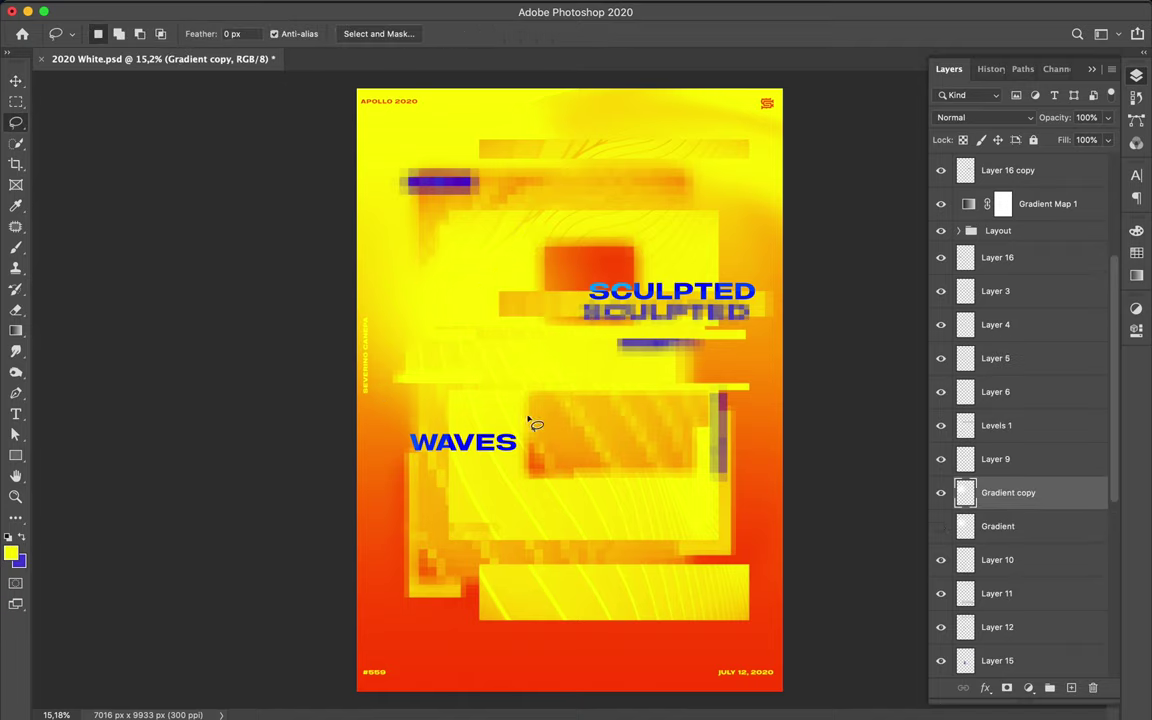
{"action": "mouse_move", "coordinate": [605, 462]}
{"action": "left_mouse_down"}
{"action": "mouse_move", "coordinate": [553, 231]}
{"action": "mouse_move", "coordinate": [492, 257]}
{"action": "left_mouse_up"}
{"action": "key", "text": "v"}
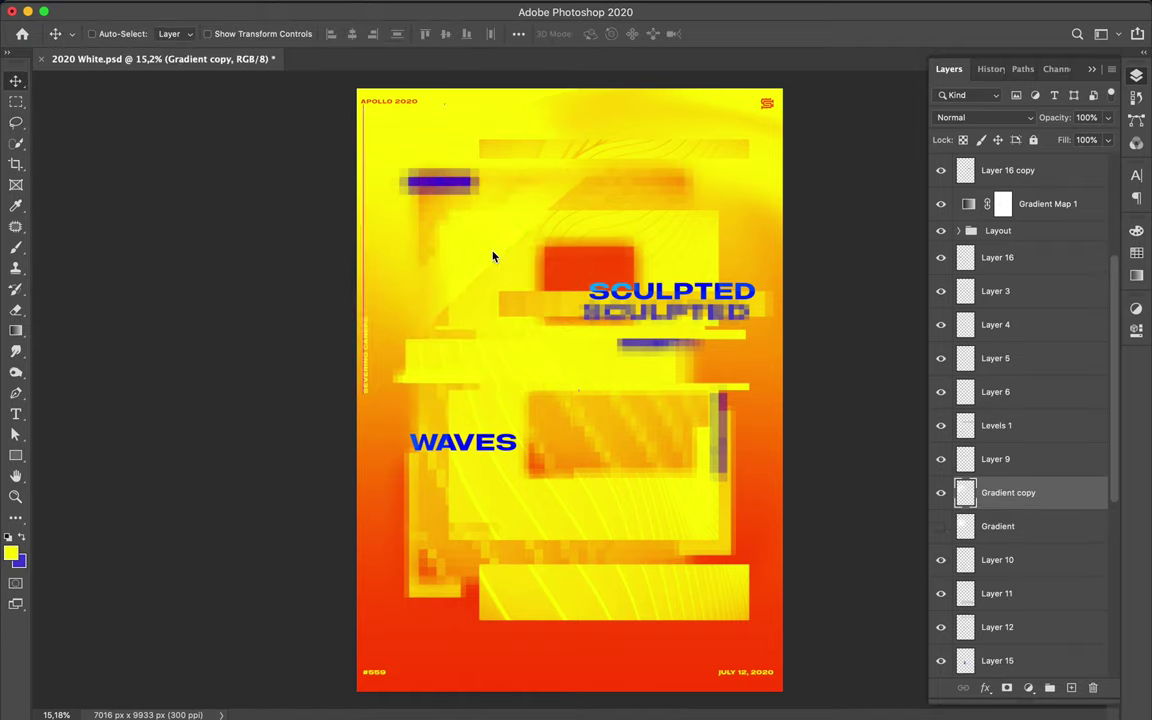
{"action": "left_click", "coordinate": [985, 117]}
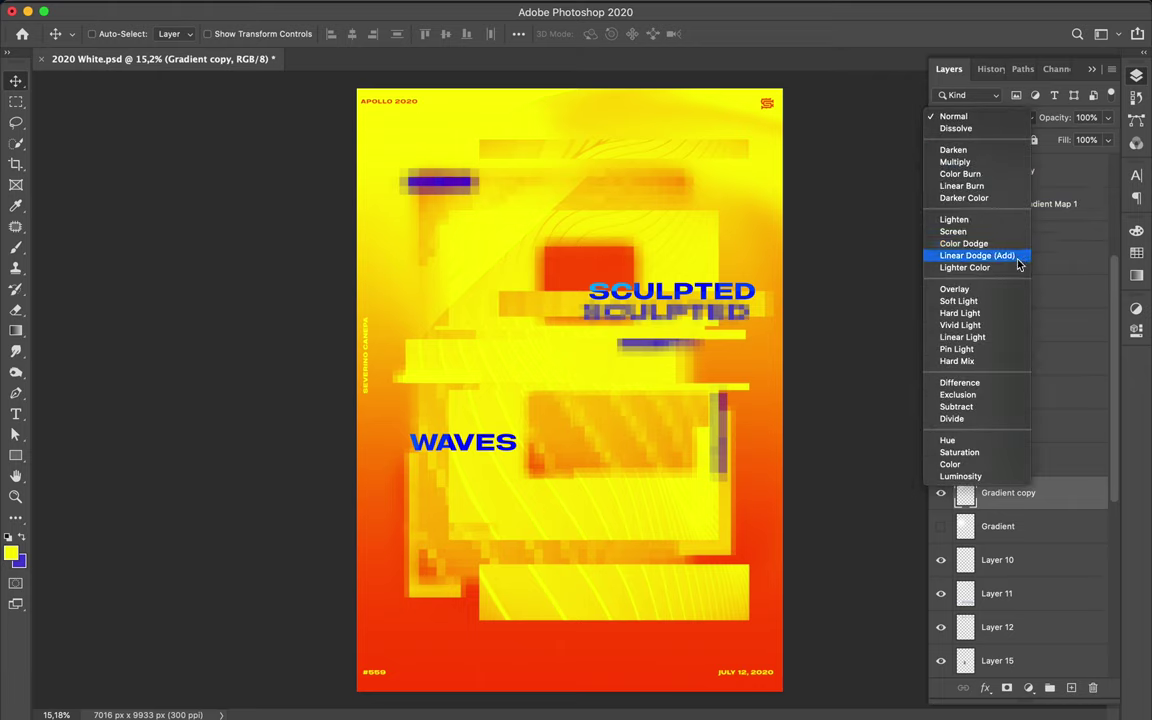
{"action": "left_click", "coordinate": [990, 300]}
{"action": "key", "text": "ctrl+t"}
{"action": "left_click_drag", "start_coordinate": [812, 185], "coordinate": [576, 237]}
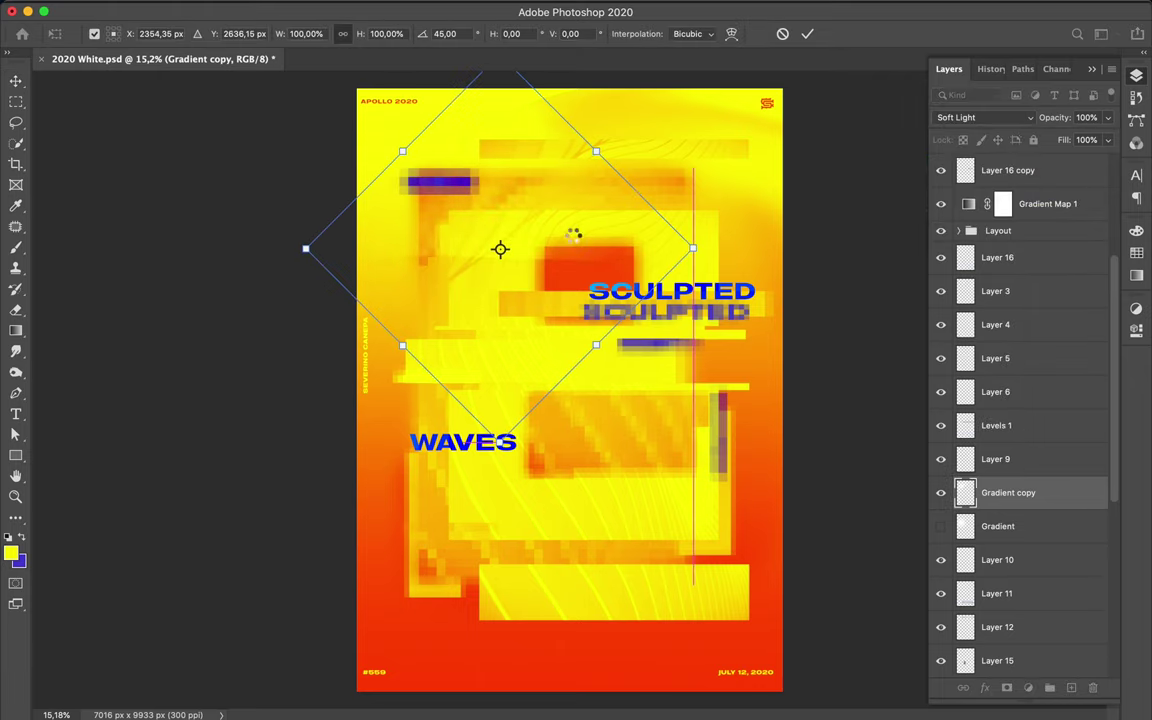
{"action": "key", "text": "Escape"}
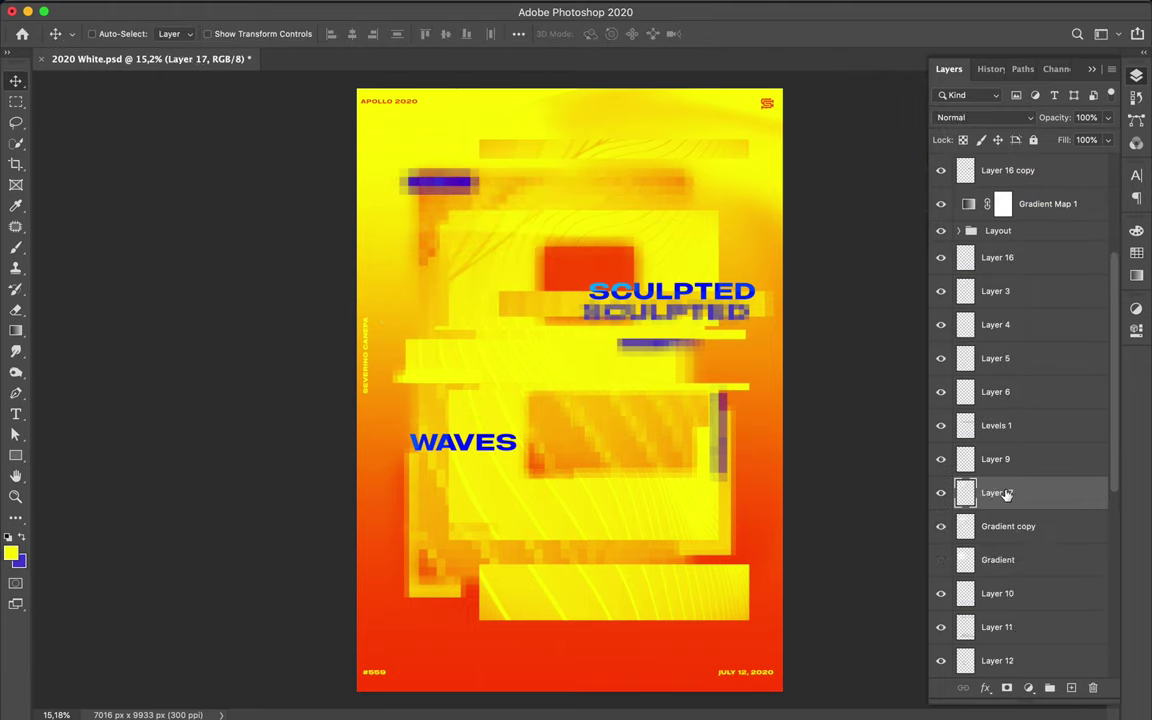
{"action": "type", "text": "Gradient dark"}
Change a gradient stop colour to white in the gradient editor
{"action": "left_click", "coordinate": [15, 330]}
{"action": "left_click", "coordinate": [100, 33]}
{"action": "double_click", "coordinate": [490, 401]}
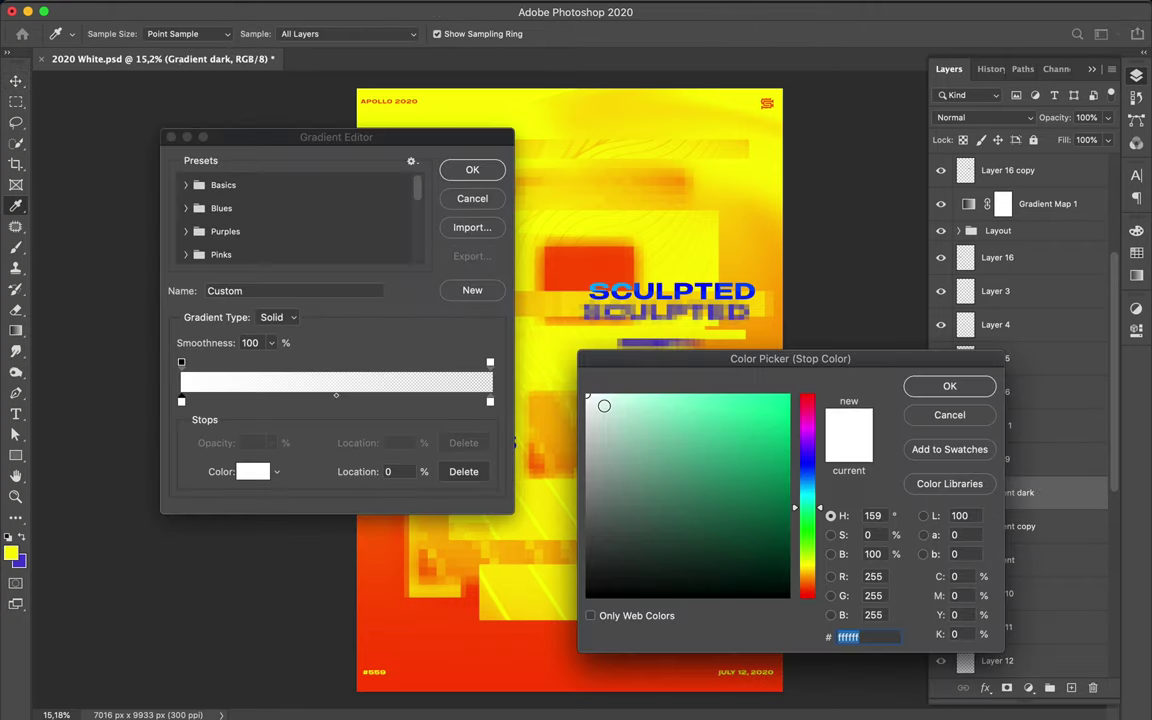
{"action": "left_click", "coordinate": [962, 383]}
{"action": "key", "text": "Return"}
Draw a dark gradient over the poster centre and lift a lassoed diagonal piece onto its own layer
{"action": "left_click_drag", "start_coordinate": [576, 298], "coordinate": [576, 380]}
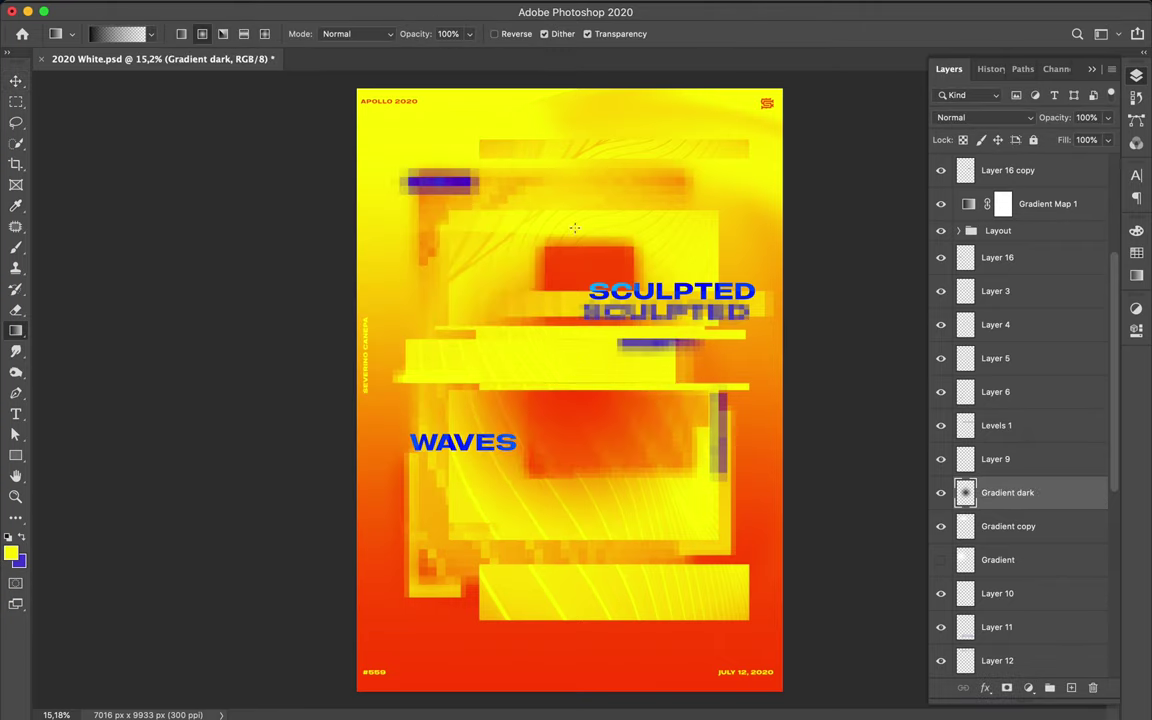
{"action": "left_click_drag", "start_coordinate": [1060, 491], "coordinate": [1060, 493]}
{"action": "key", "text": "l"}
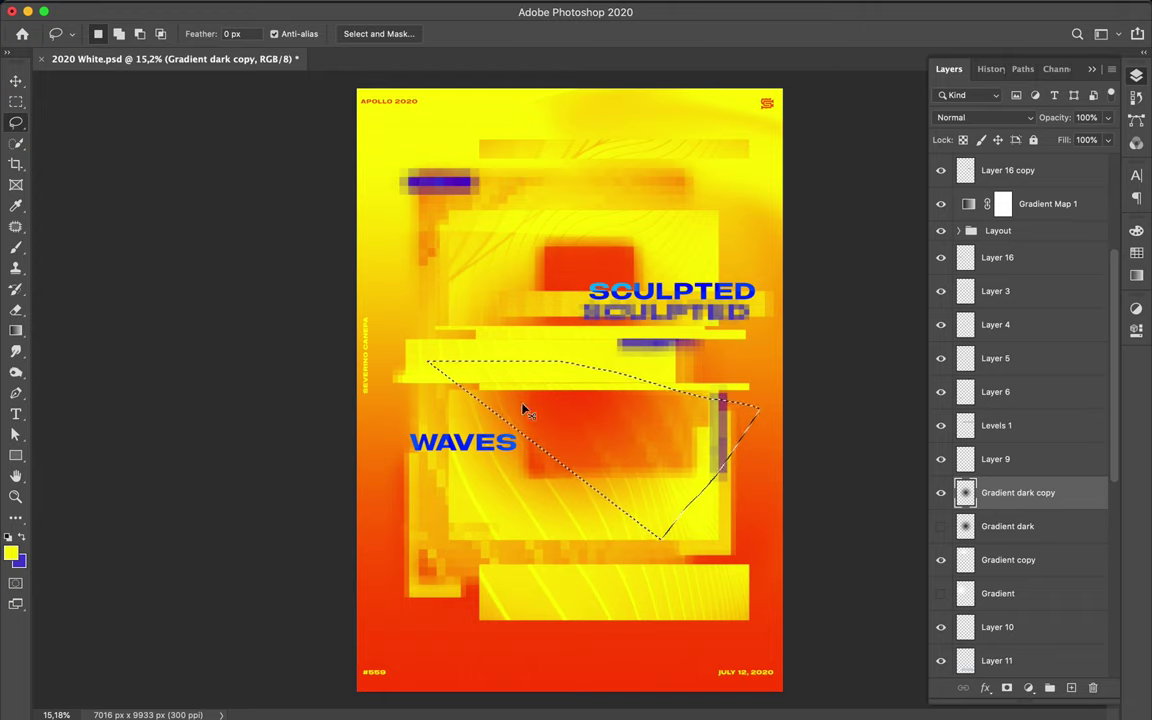
{"action": "key", "text": "ctrl+j"}
{"action": "key", "text": "v"}
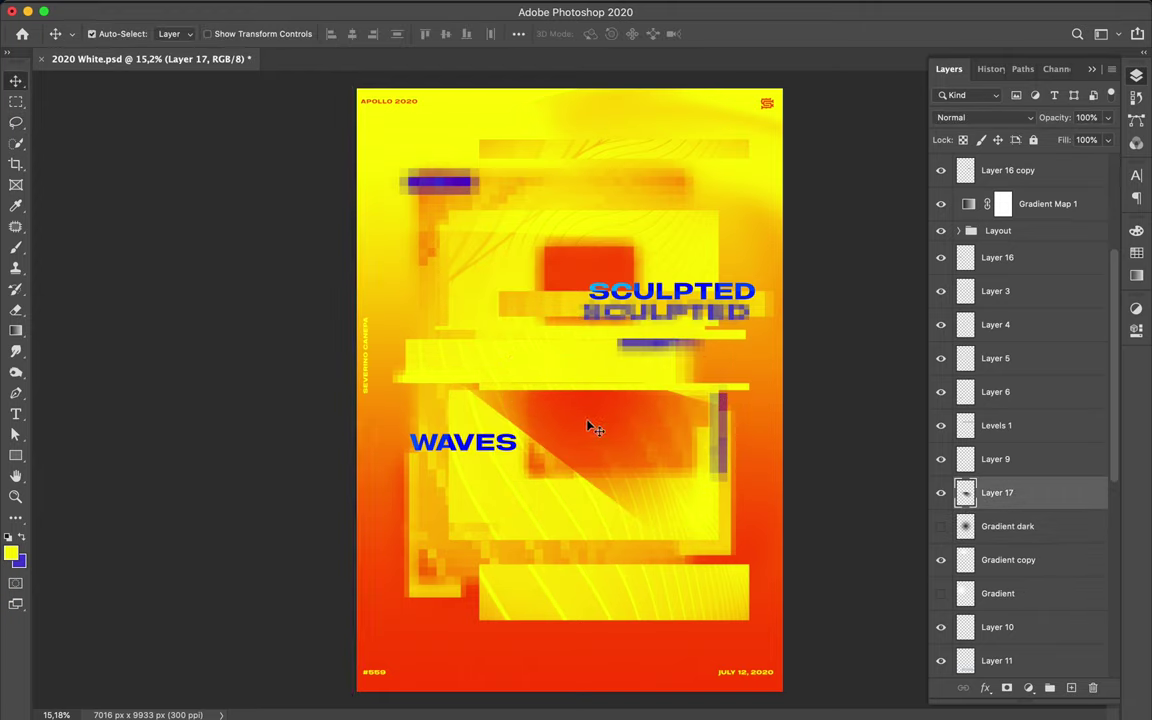
{"action": "mouse_move", "coordinate": [591, 427]}
{"action": "left_mouse_down"}
{"action": "mouse_move", "coordinate": [503, 380]}
{"action": "mouse_move", "coordinate": [522, 373]}
{"action": "mouse_move", "coordinate": [590, 280]}
{"action": "left_mouse_up"}
Change the Curves 1 copy blend mode, then set Layer 17 to Overlay and duplicate it
{"action": "key", "text": "ctrl+t"}
{"action": "key", "text": "Return"}
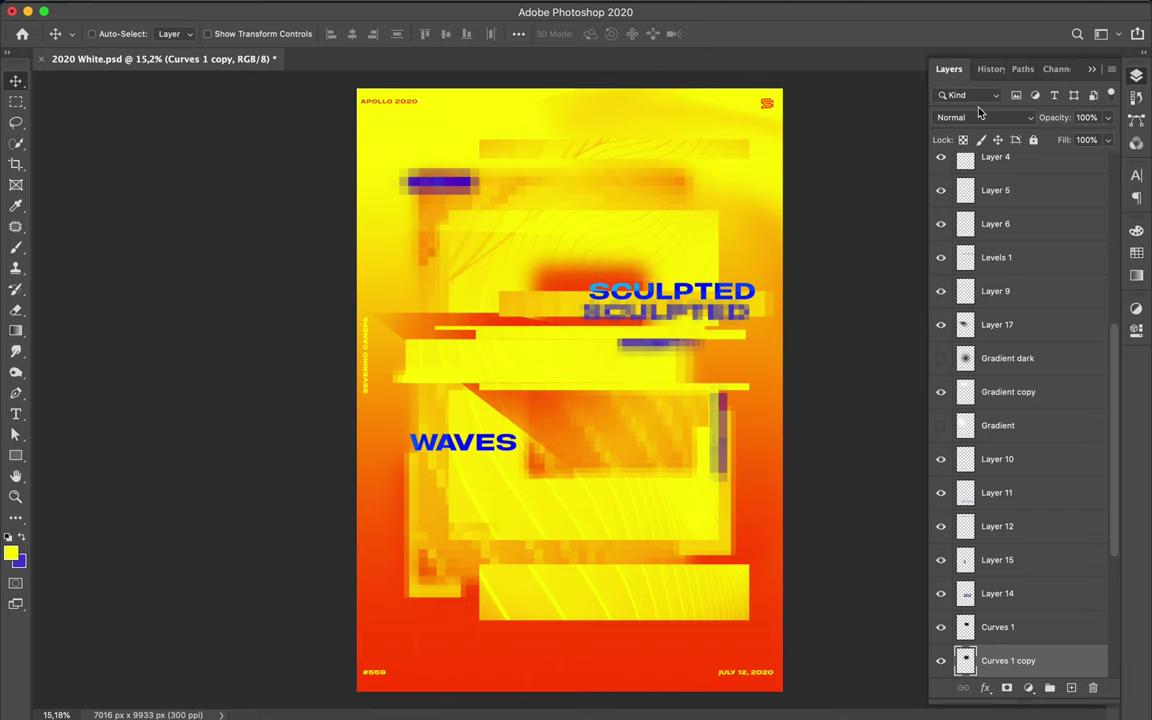
{"action": "left_click", "coordinate": [980, 117]}
{"action": "left_click", "coordinate": [960, 185]}
{"action": "left_click", "coordinate": [379, 292], "text": "ctrl"}
{"action": "left_click", "coordinate": [980, 117]}
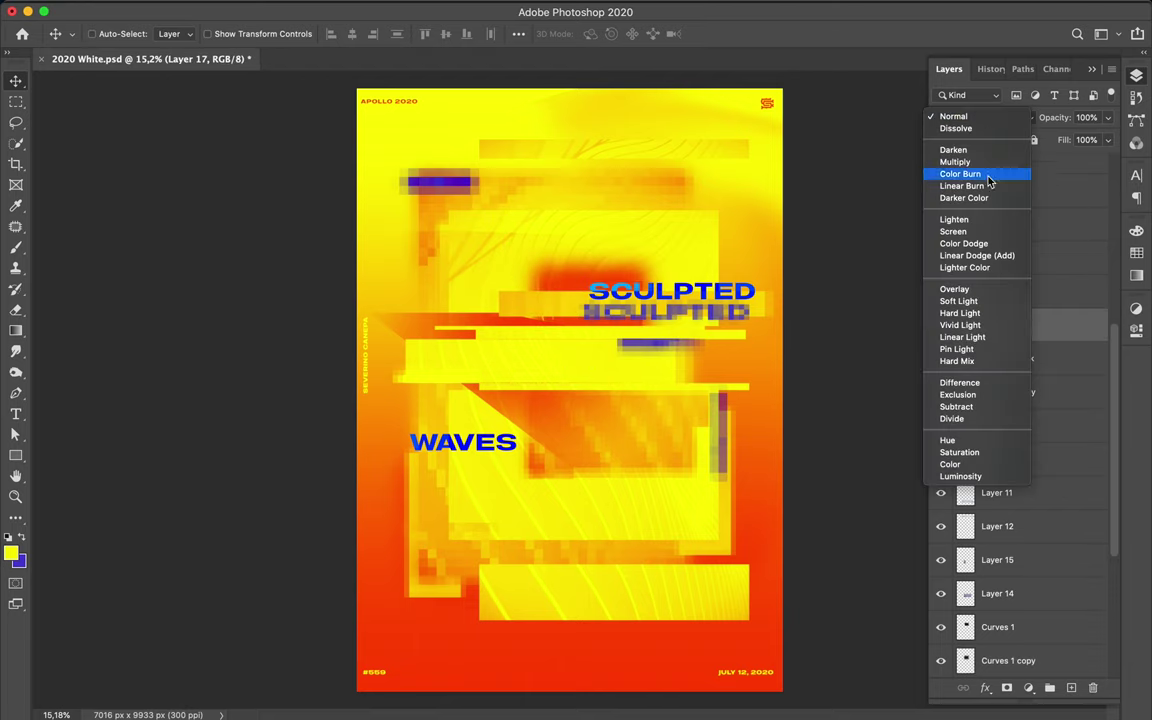
{"action": "left_click", "coordinate": [984, 291]}
{"action": "key", "text": "ctrl+j"}
Delete Layer 5 and shift the bottom yellow rectangle on Layer 4 slightly left
{"action": "left_click", "coordinate": [482, 323]}
{"action": "key", "text": "Delete"}
{"action": "left_click", "coordinate": [530, 337]}
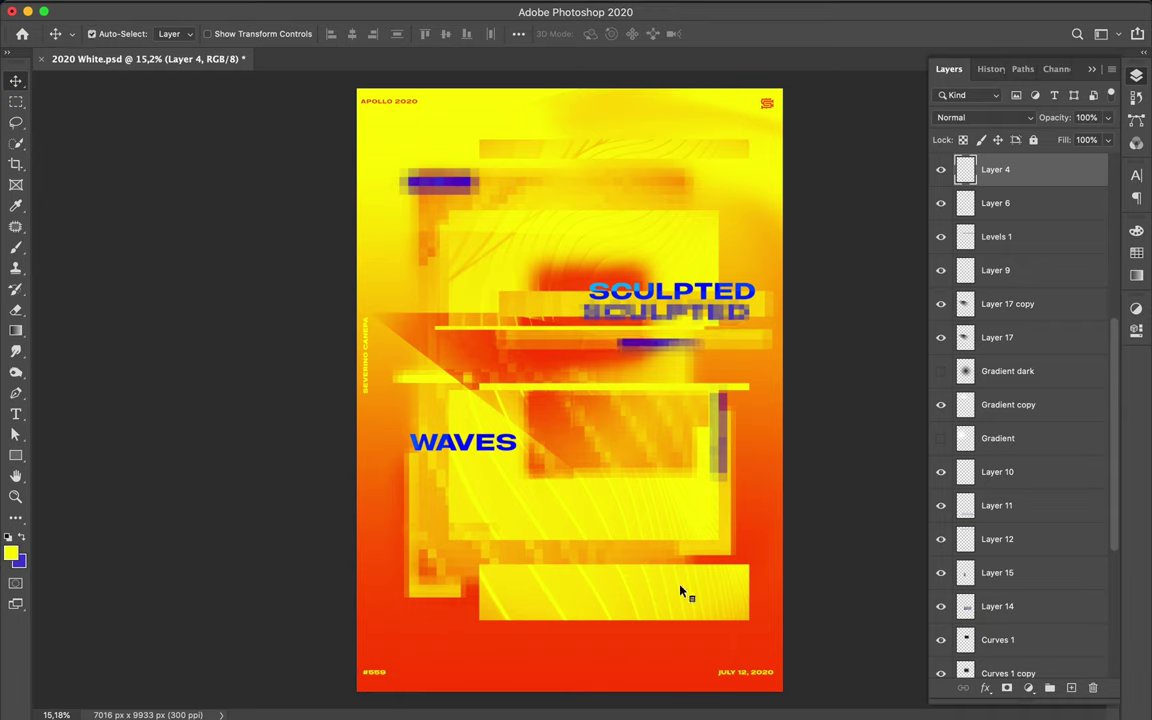
{"action": "left_click_drag", "start_coordinate": [680, 592], "coordinate": [664, 592]}
{"action": "left_click", "coordinate": [507, 391]}
{"action": "left_click", "coordinate": [398, 350]}
Delete the original orange diagonal shape, keeping Layer 17 copy in Overlay blending
{"action": "left_click", "coordinate": [500, 416]}
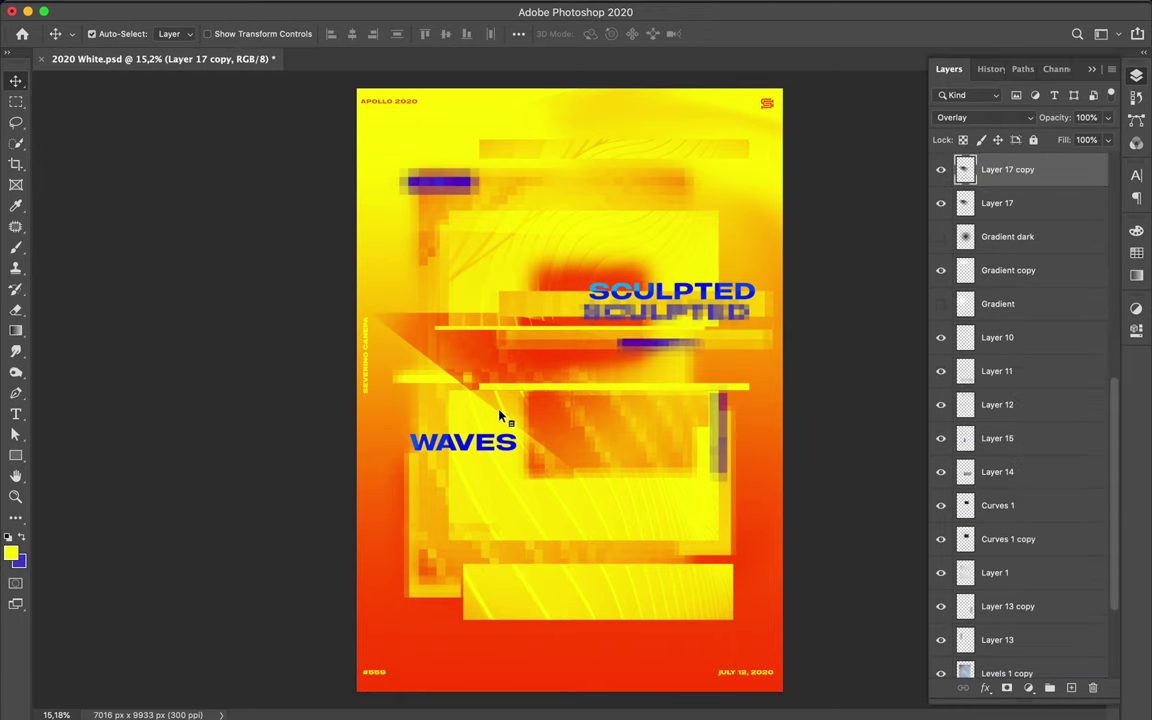
{"action": "left_click", "coordinate": [997, 203]}
{"action": "key", "text": "Delete"}
{"action": "left_click", "coordinate": [985, 117]}
{"action": "left_click", "coordinate": [990, 290]}
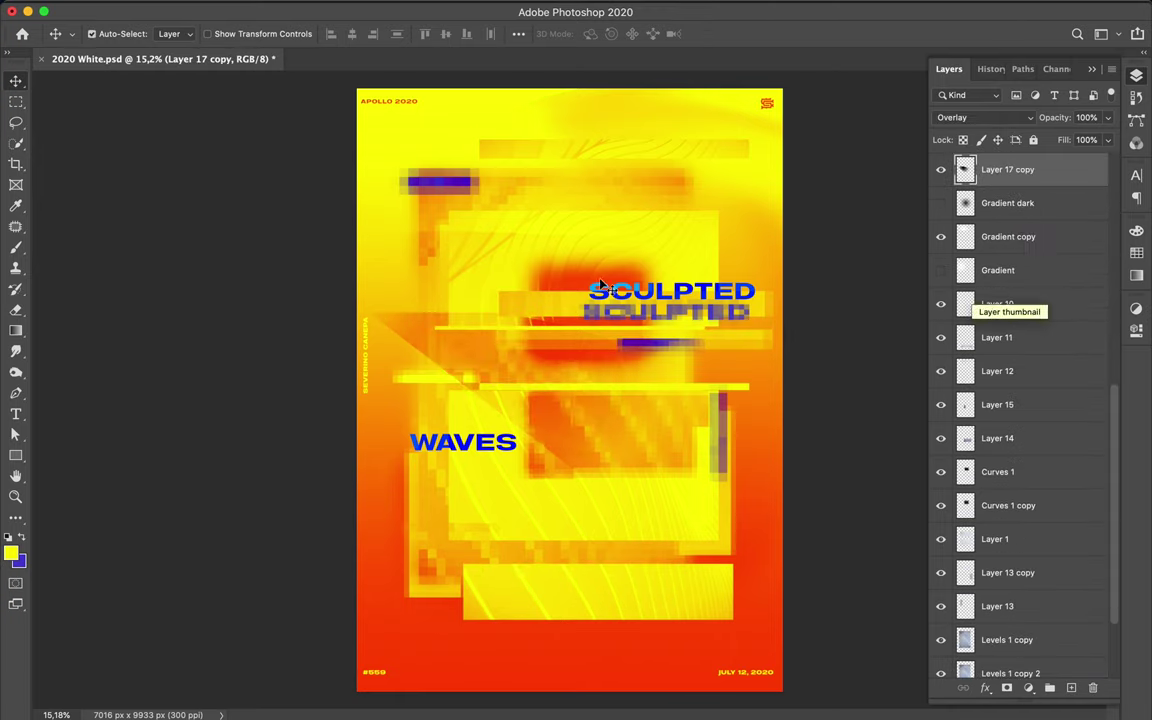
Rotate the Layer 17 copy shape and move it further left on the poster
{"action": "key", "text": "ctrl+t"}
{"action": "left_click_drag", "start_coordinate": [579, 200], "coordinate": [540, 205]}
{"action": "key", "text": "Return"}
{"action": "left_click_drag", "start_coordinate": [558, 375], "coordinate": [474, 373]}
{"action": "left_click", "coordinate": [505, 444], "text": "ctrl"}
Lower the text fill to 83% and add a mosaic-pixelated SCULPTED copy just below the headline
{"action": "left_click", "coordinate": [1107, 140]}
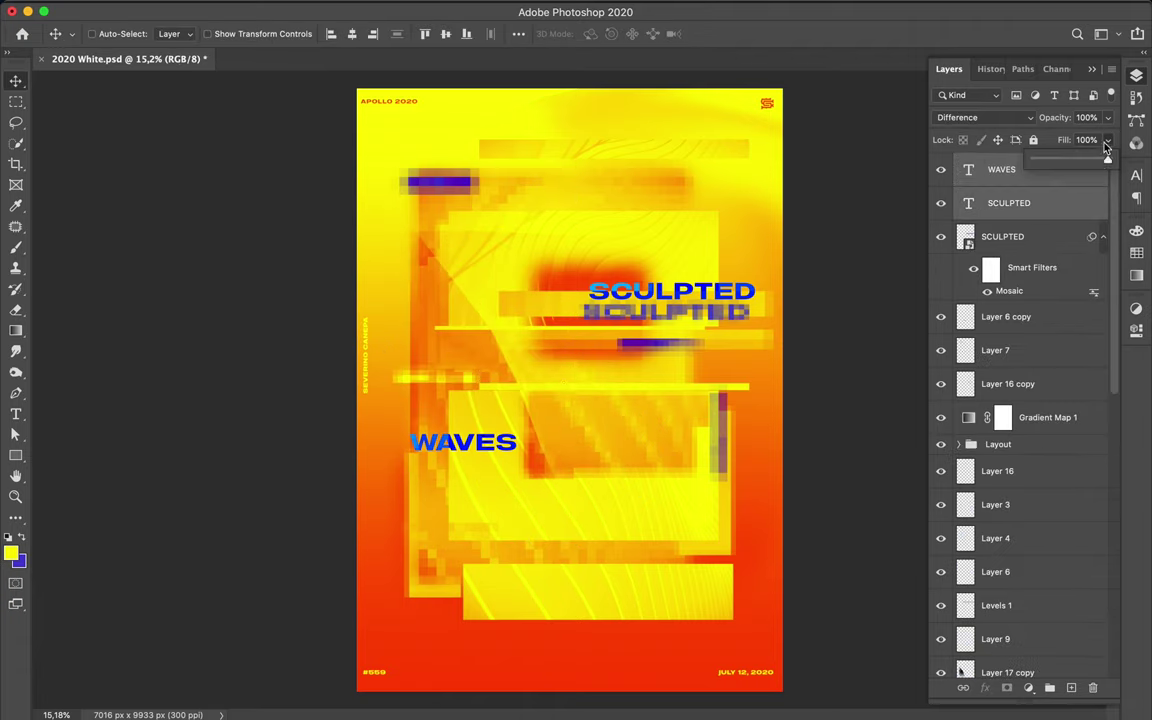
{"action": "right_click", "coordinate": [810, 318]}
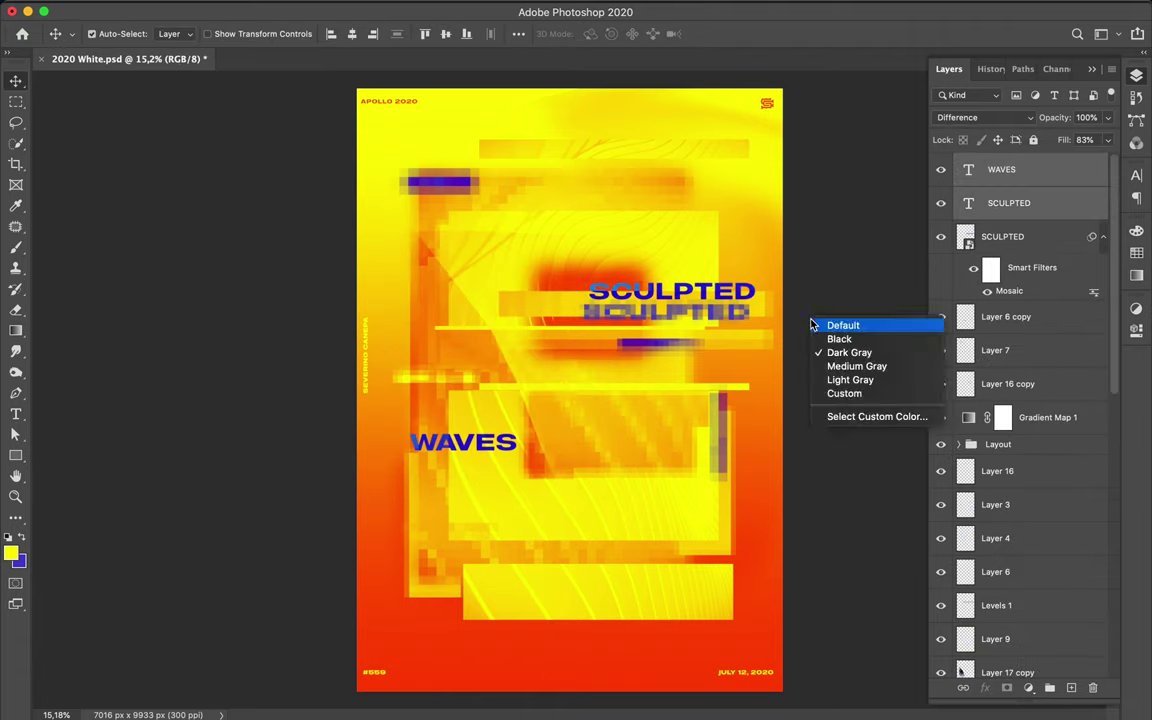
{"action": "left_click_drag", "start_coordinate": [670, 312], "coordinate": [670, 371]}
{"action": "key", "text": "ctrl+alt+f"}
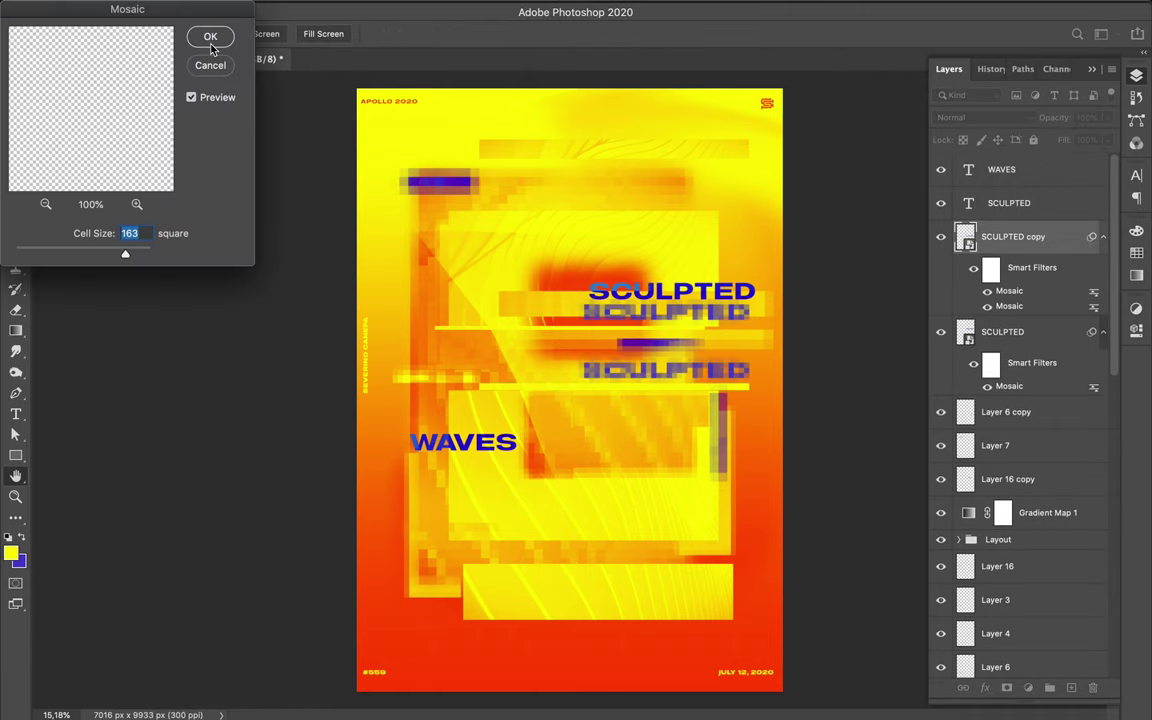
{"action": "left_click", "coordinate": [216, 36]}
Duplicate WAVES just below itself and apply Mosaic to the copy
{"action": "left_click", "coordinate": [470, 444], "text": "ctrl"}
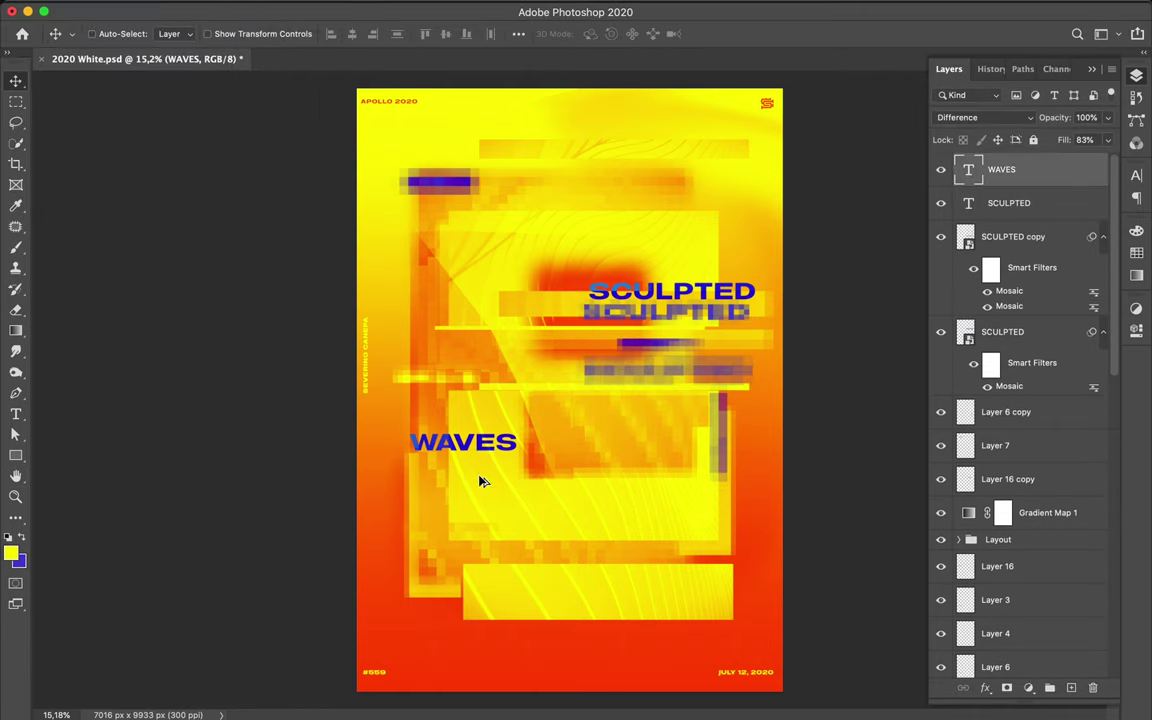
{"action": "key", "text": "t"}
{"action": "key", "text": "v"}
{"action": "left_click_drag", "start_coordinate": [463, 442], "coordinate": [463, 505]}
{"action": "left_click", "coordinate": [373, 8]}
{"action": "left_click", "coordinate": [395, 22]}
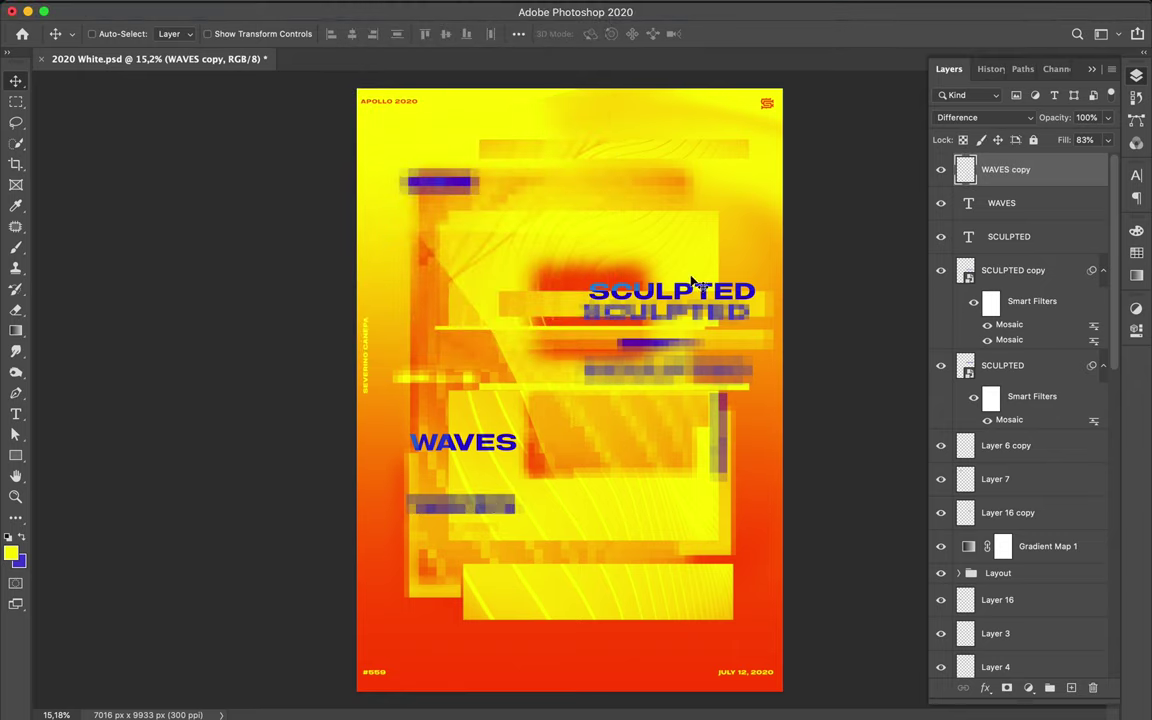
Draw a thin white vertical bar right of centre with the Rectangle tool
{"action": "key", "text": "u"}
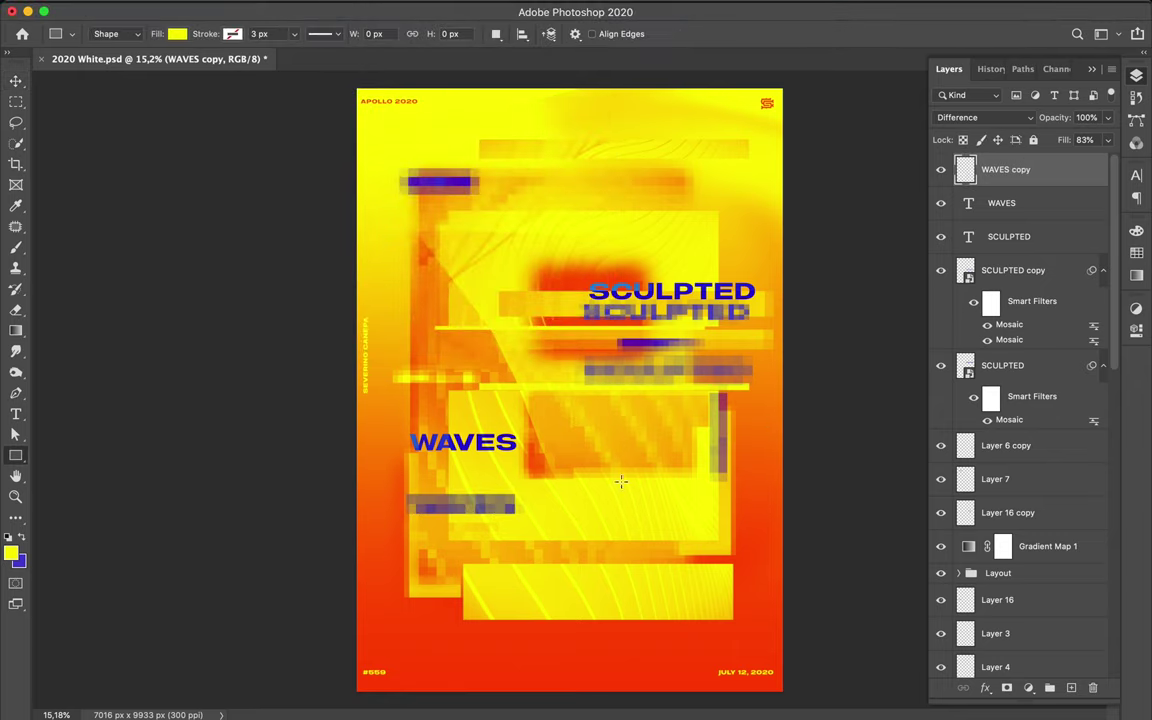
{"action": "left_click_drag", "start_coordinate": [666, 532], "coordinate": [666, 532]}
{"action": "left_click", "coordinate": [177, 34]}
Duplicate the WAVES text layer and set the copy to Normal blending
{"action": "left_click", "coordinate": [80, 118]}
{"action": "key", "text": "v"}
{"action": "left_click_drag", "start_coordinate": [455, 442], "coordinate": [453, 440]}
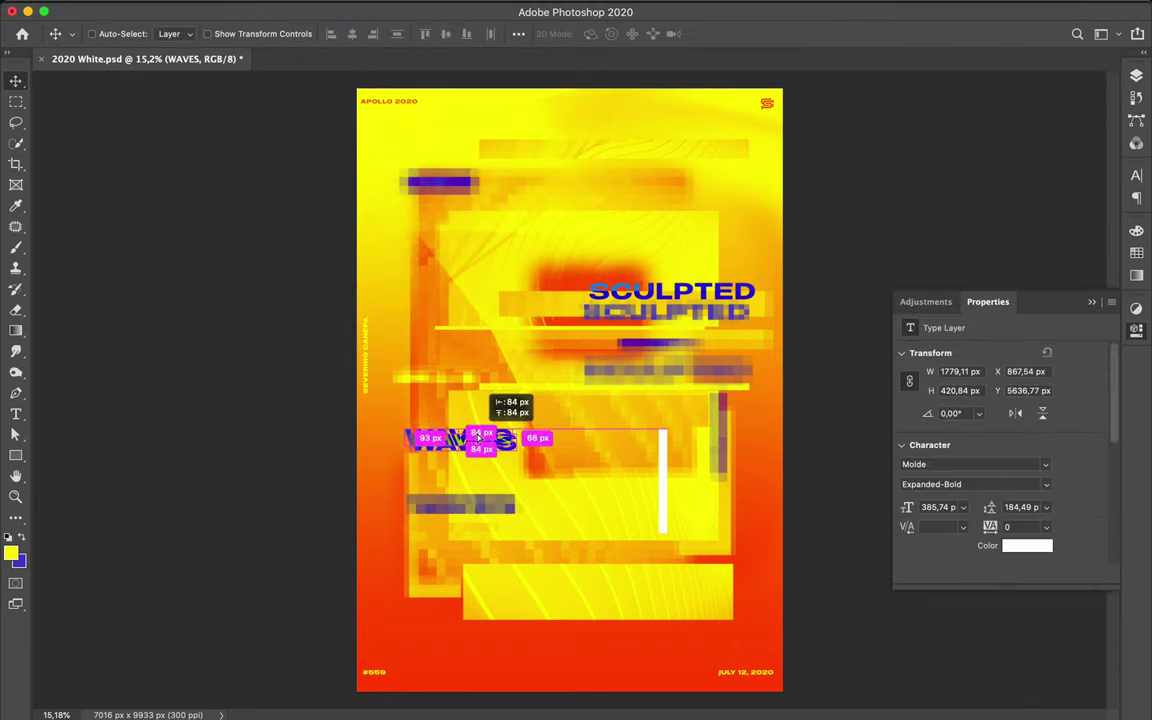
{"action": "left_click", "coordinate": [983, 117]}
{"action": "left_click", "coordinate": [958, 13]}
{"action": "left_click", "coordinate": [1107, 140]}
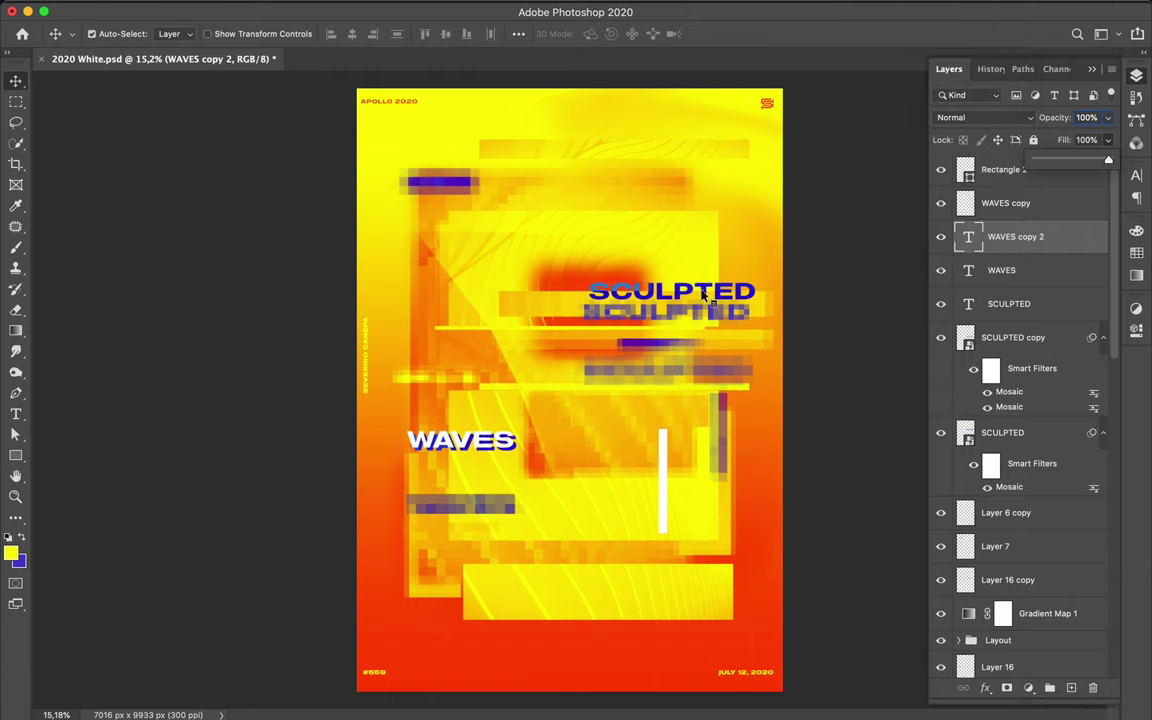
Duplicate SCULPTED, set the copy to Normal with white text, and nudge it upward
{"action": "left_click_drag", "start_coordinate": [703, 294], "coordinate": [703, 292]}
{"action": "left_click", "coordinate": [983, 117]}
{"action": "left_click", "coordinate": [880, 10]}
{"action": "key", "text": "t"}
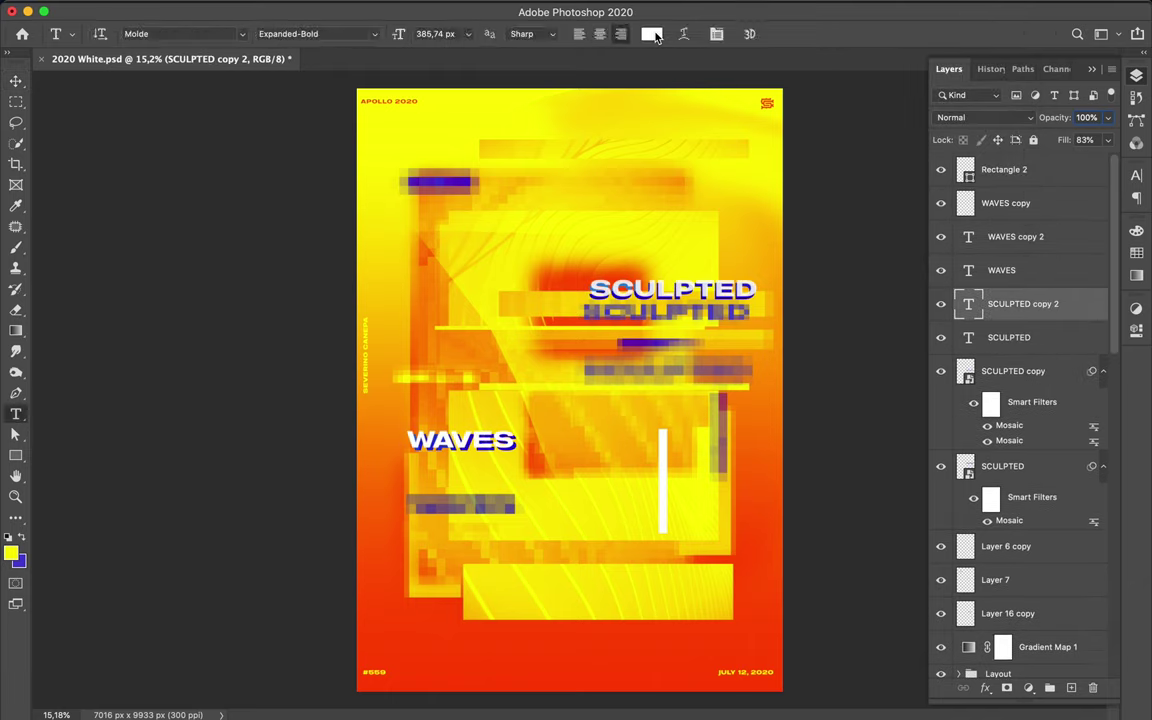
{"action": "left_click", "coordinate": [652, 34]}
{"action": "key", "text": "Return"}
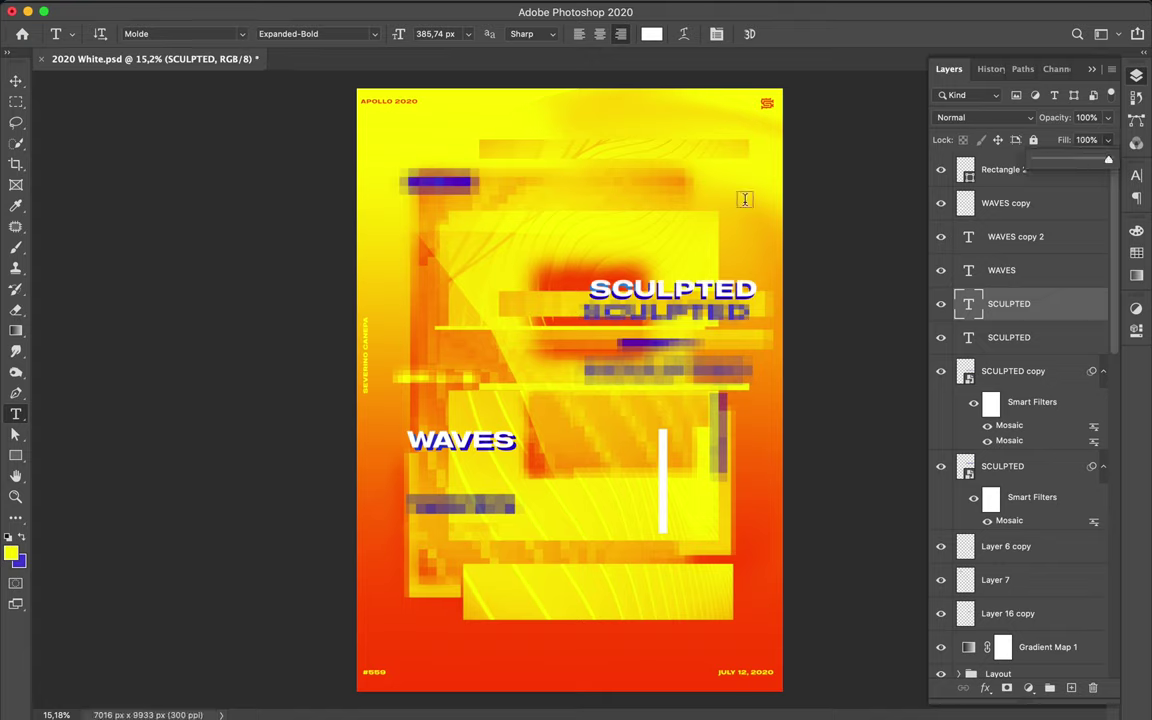
{"action": "key", "text": "v"}
{"action": "left_click_drag", "start_coordinate": [690, 300], "coordinate": [673, 271]}
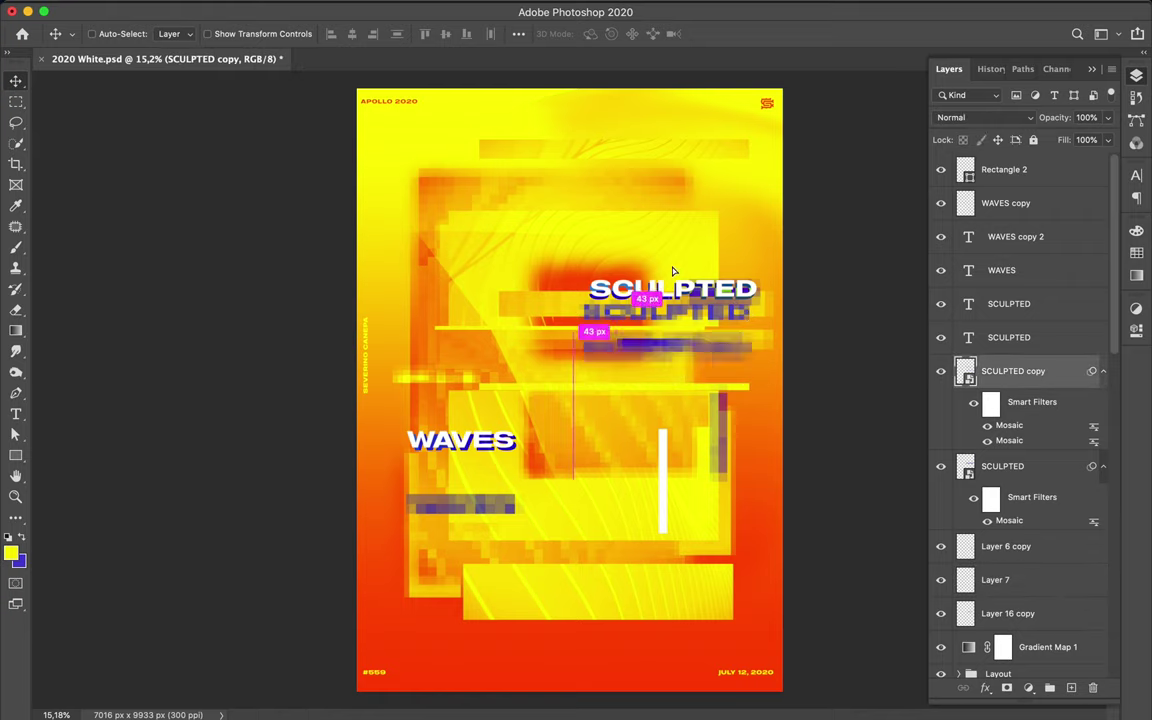
Adjust the width of the white bar in its shape properties
{"action": "left_click", "coordinate": [1004, 169]}
{"action": "left_click", "coordinate": [1028, 687]}
{"action": "left_click", "coordinate": [960, 500]}
{"action": "mouse_move", "coordinate": [1000, 411]}
{"action": "left_mouse_down"}
{"action": "mouse_move", "coordinate": [948, 416]}
{"action": "mouse_move", "coordinate": [1090, 411]}
{"action": "left_mouse_up"}
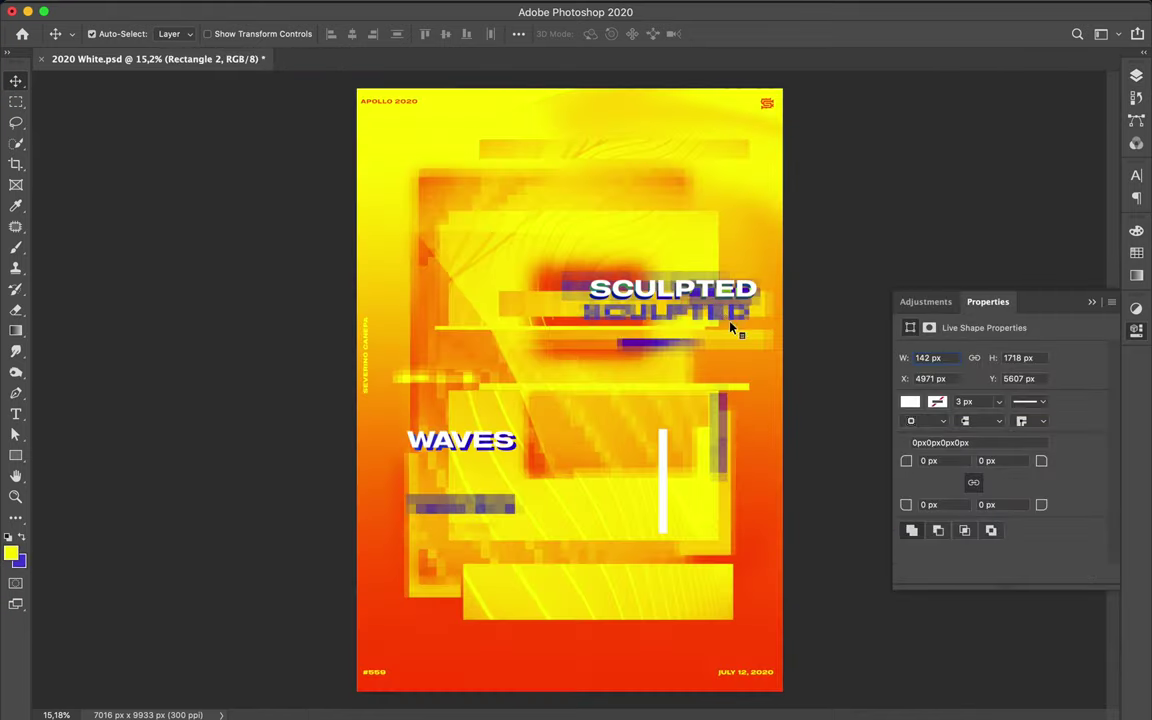
Set the SCULPTED copy's blend mode to Divide
{"action": "left_click", "coordinate": [1019, 117]}
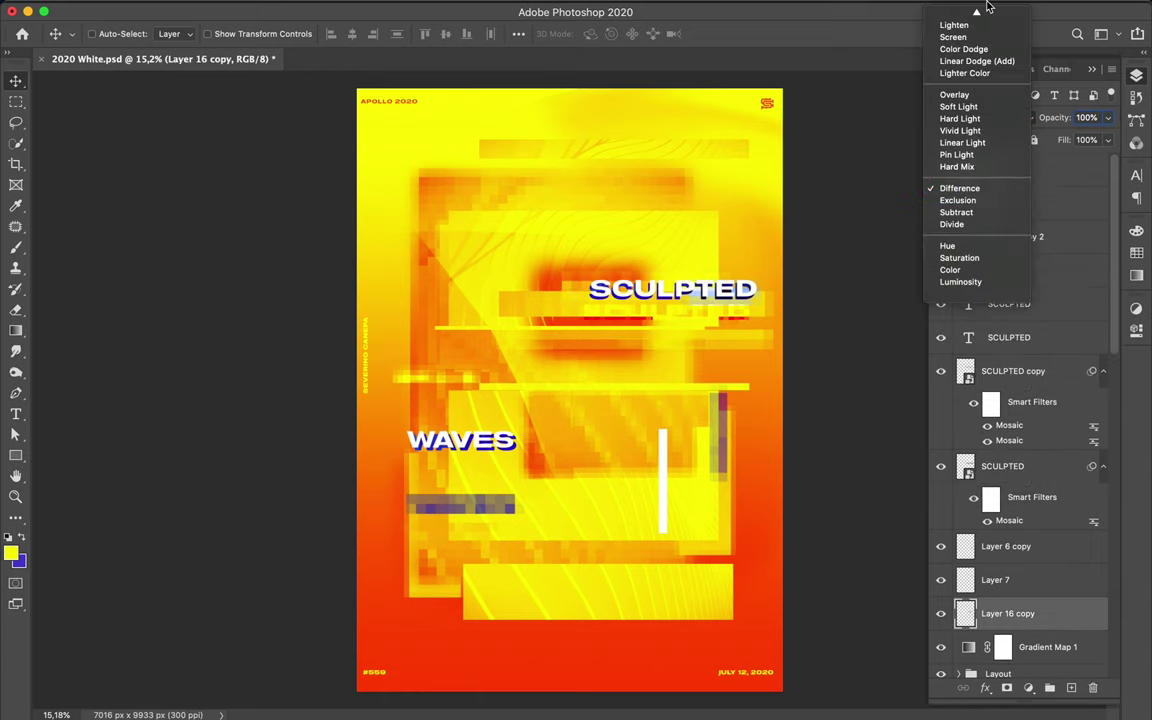
{"action": "left_click", "coordinate": [1010, 337]}
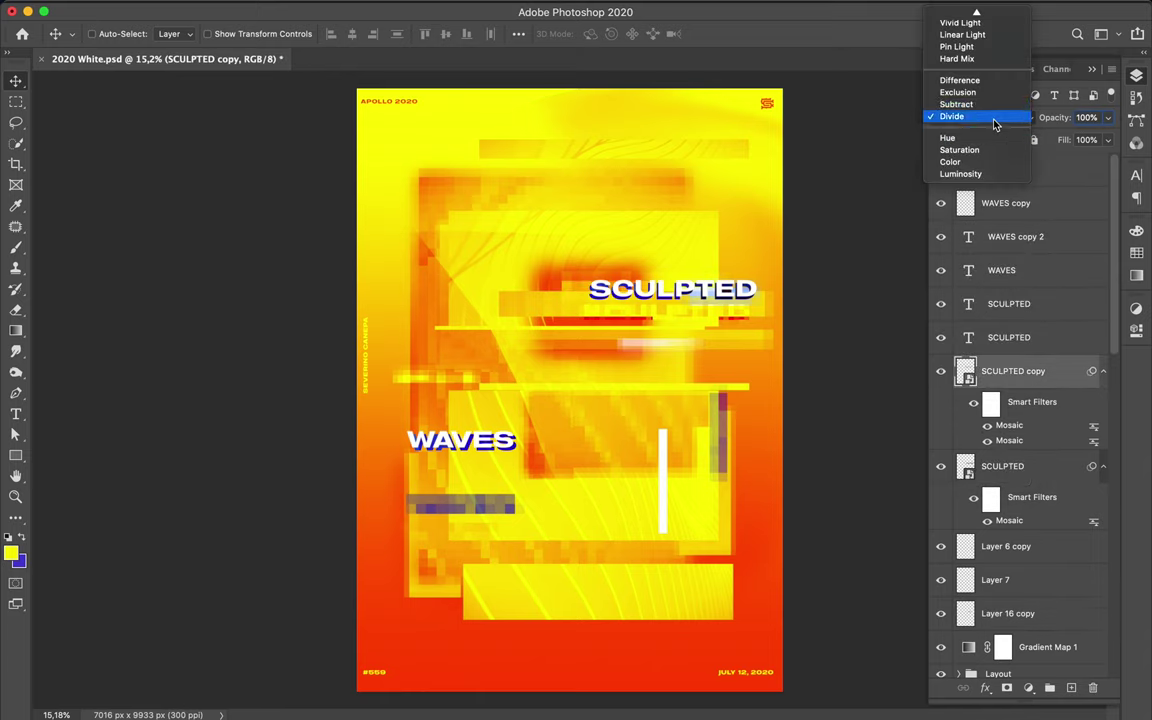
{"action": "left_click", "coordinate": [1016, 119]}
{"action": "scroll", "coordinate": [990, 80], "scroll_direction": "up", "scroll_amount": 5}
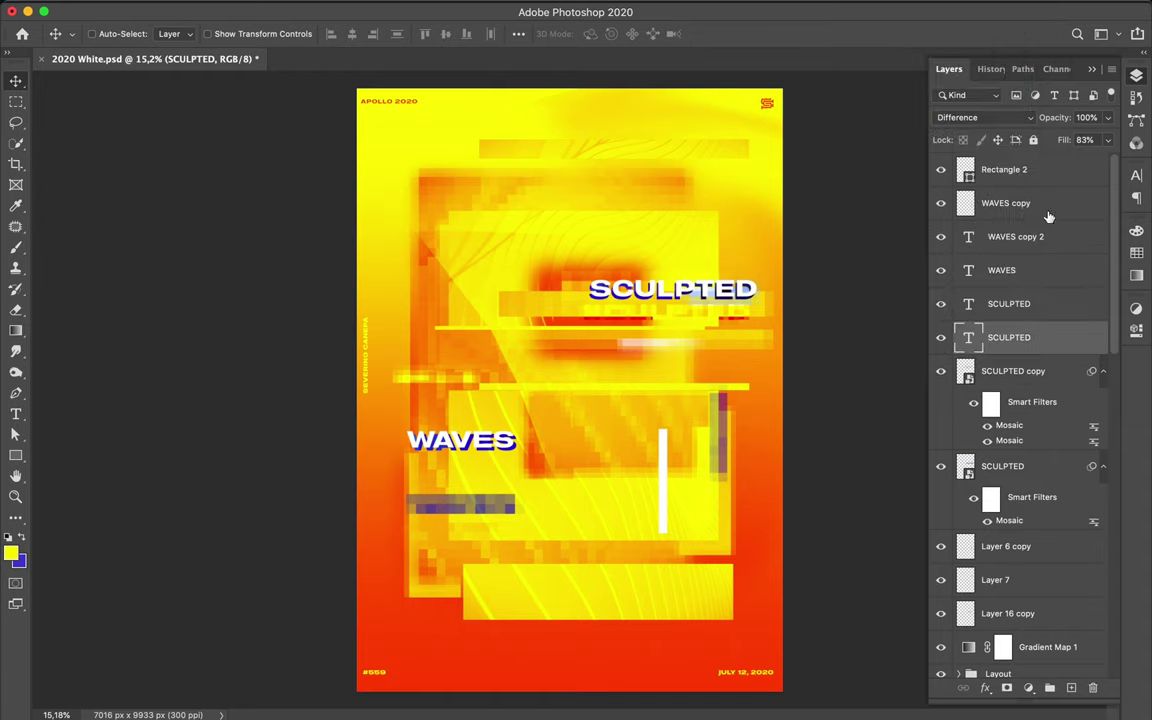
Set the WAVES copy to Soft Light and select the Gradient layer
{"action": "key", "text": "v"}
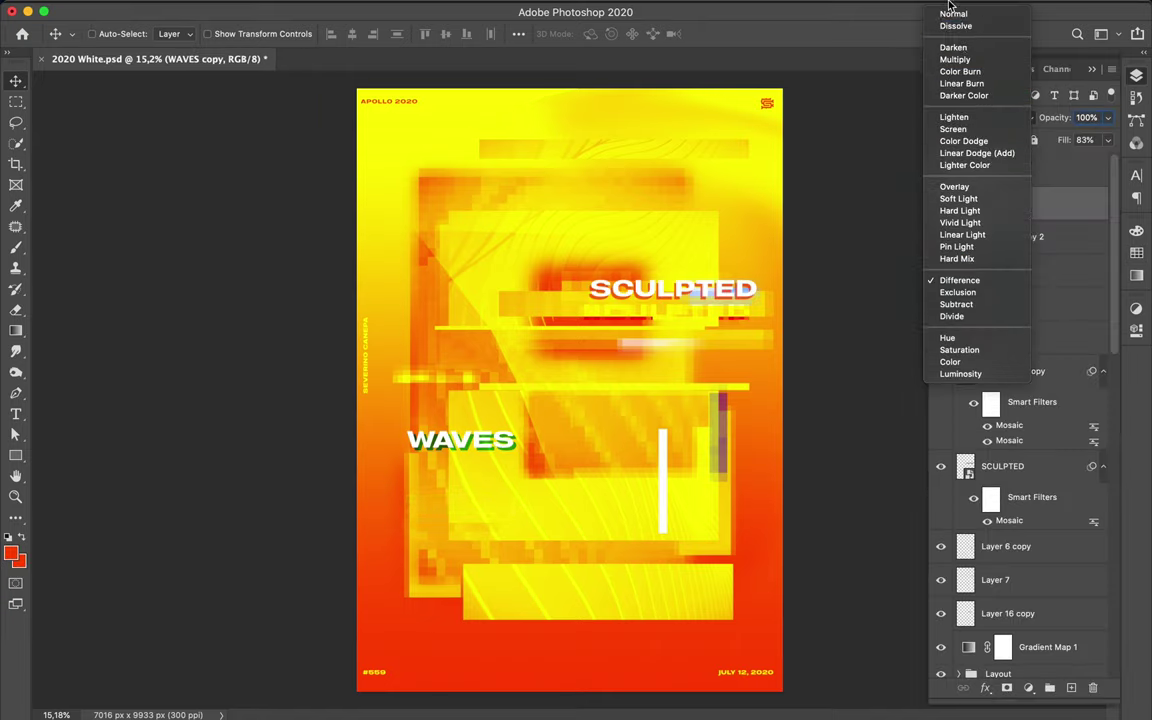
{"action": "left_click", "coordinate": [958, 198]}
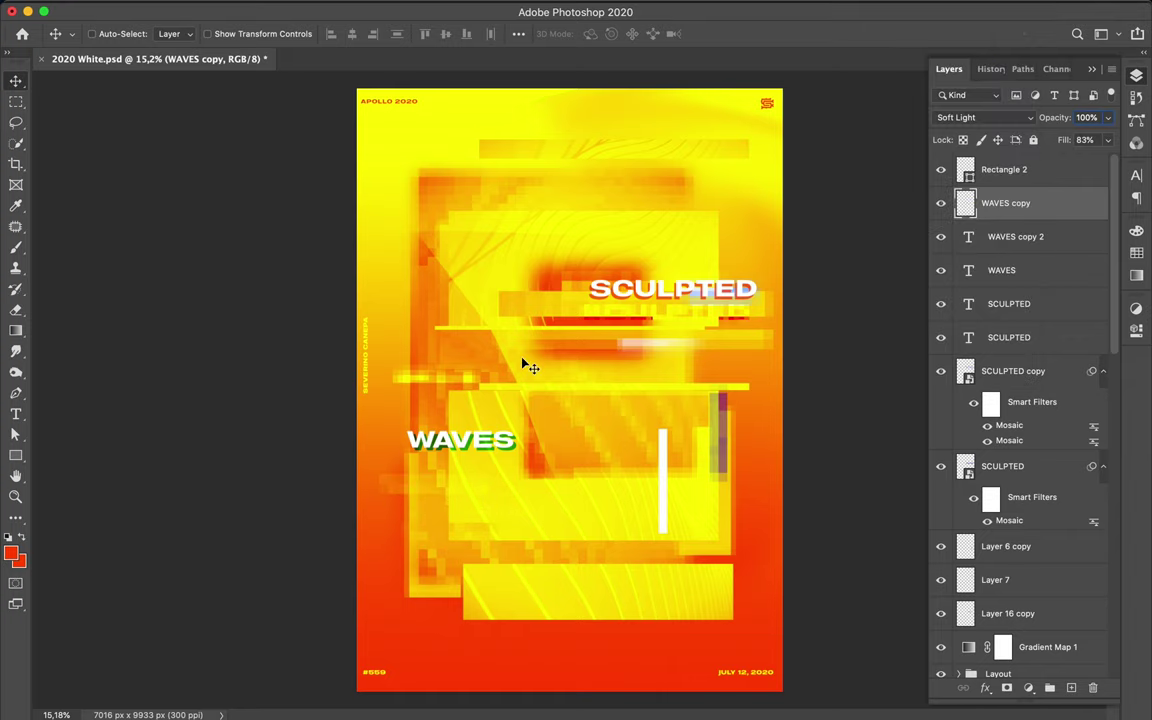
{"action": "scroll", "coordinate": [1049, 527], "scroll_direction": "down", "scroll_amount": 10}
{"action": "left_click", "coordinate": [1005, 345]}
Duplicate the Gradient, cut a slice lower left above Rectangle 1, blended Soft Light
{"action": "key", "text": "ctrl+j"}
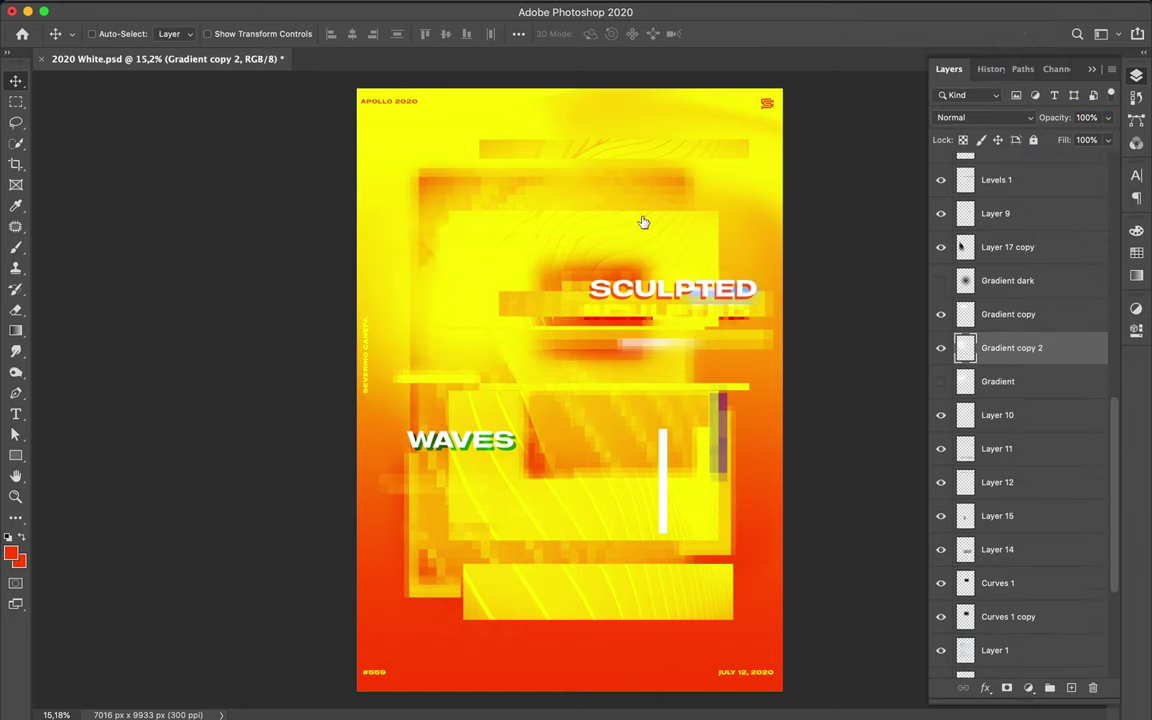
{"action": "key", "text": "m"}
{"action": "left_click_drag", "start_coordinate": [442, 150], "coordinate": [590, 309]}
{"action": "key", "text": "ctrl+j"}
{"action": "key", "text": "v"}
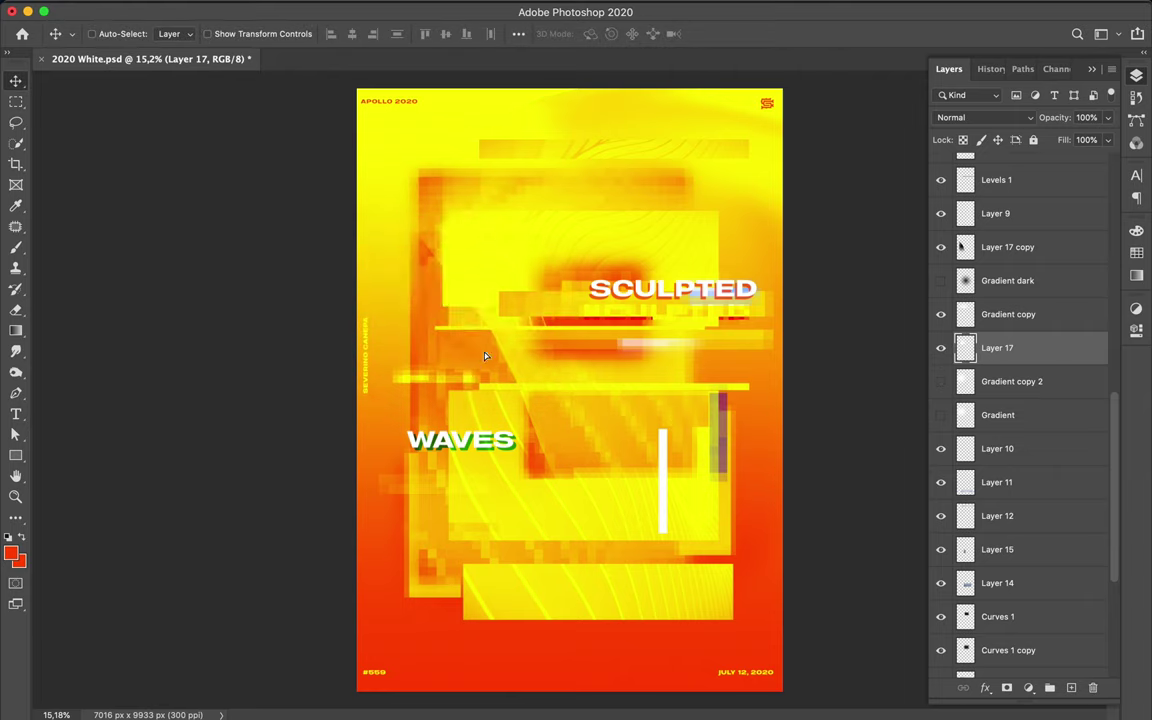
{"action": "left_click_drag", "start_coordinate": [502, 236], "coordinate": [438, 553]}
{"action": "left_click_drag", "start_coordinate": [997, 347], "coordinate": [1012, 630]}
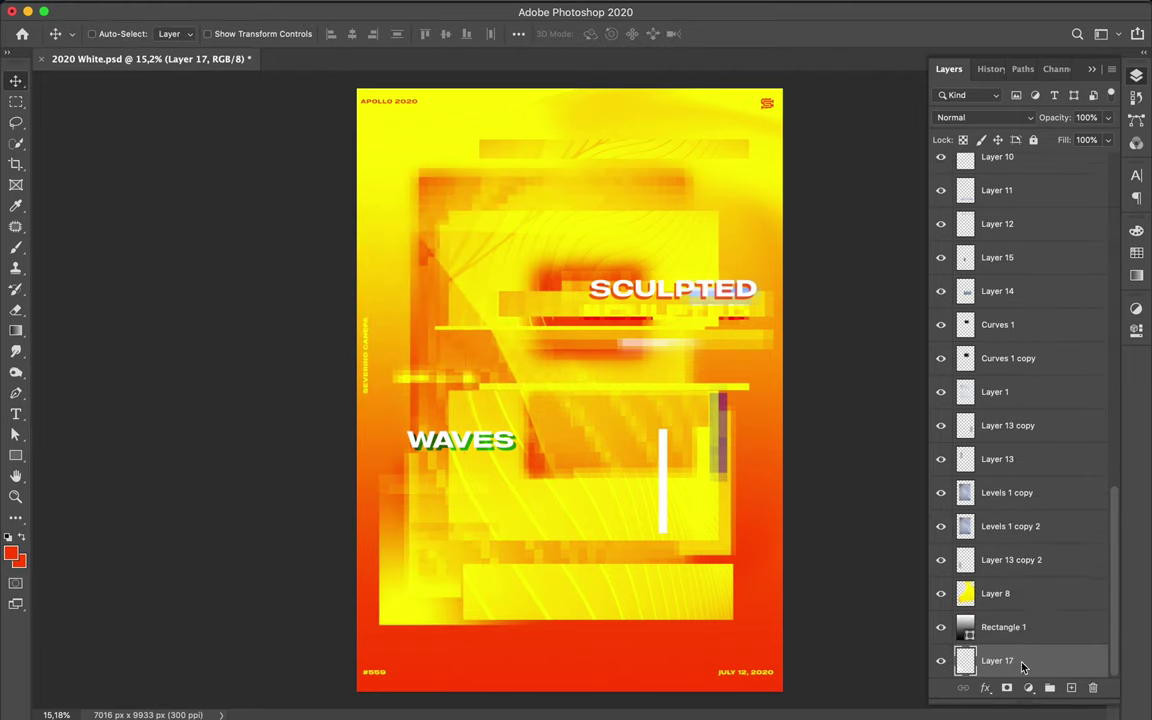
{"action": "left_click", "coordinate": [980, 117]}
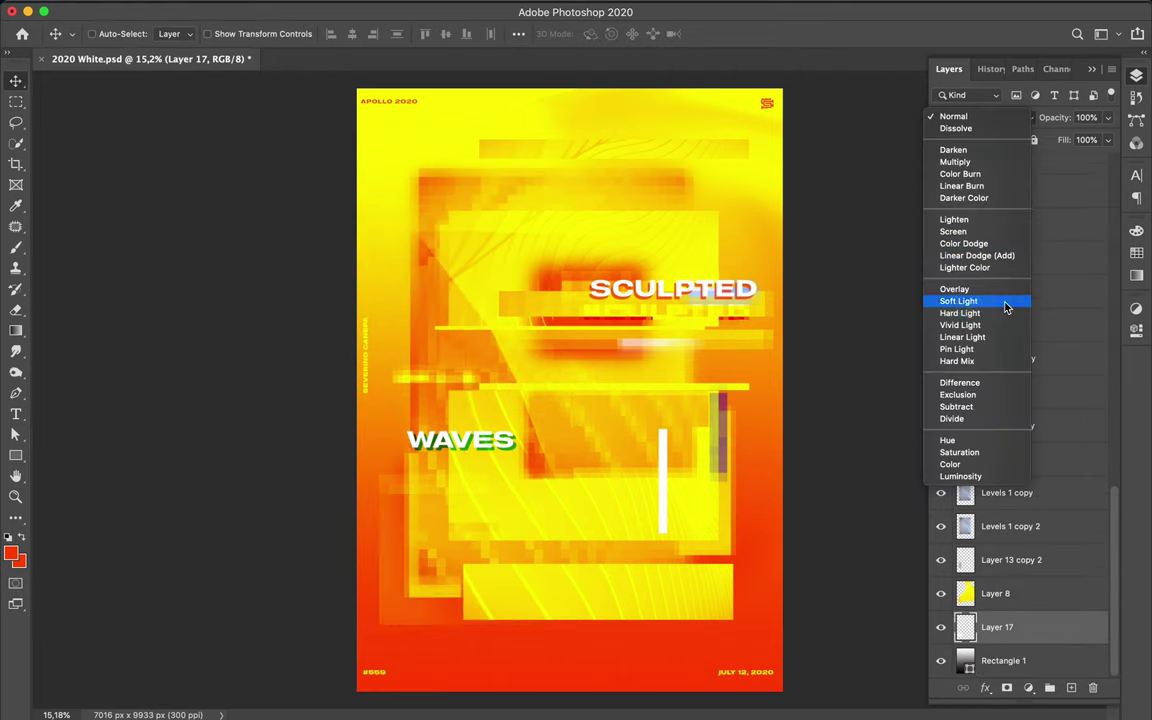
{"action": "left_click", "coordinate": [958, 301]}
Offset a copy of the Soft Light slice and undo the extra gradient copy
{"action": "mouse_move", "coordinate": [438, 555]}
{"action": "left_mouse_down"}
{"action": "mouse_move", "coordinate": [435, 601]}
{"action": "mouse_move", "coordinate": [552, 567]}
{"action": "left_mouse_up"}
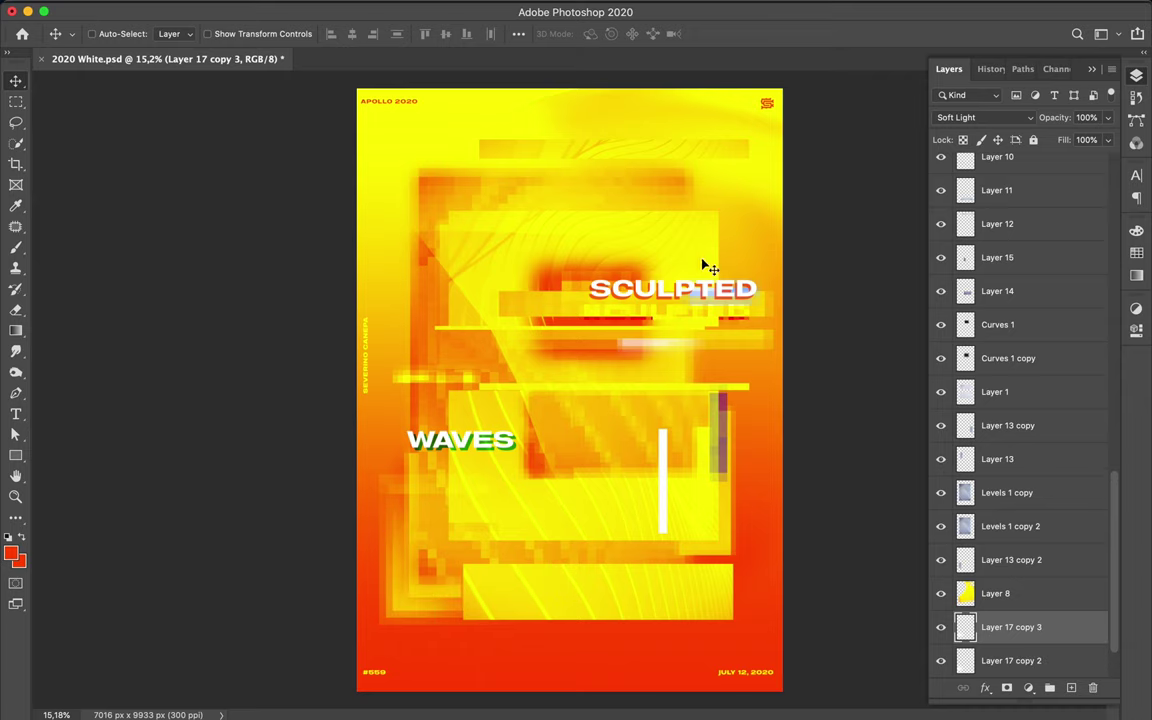
{"action": "scroll", "coordinate": [1010, 400], "scroll_direction": "up", "scroll_amount": 5}
{"action": "left_click_drag", "start_coordinate": [1008, 246], "coordinate": [1008, 268]}
{"action": "key", "text": "ctrl+z"}
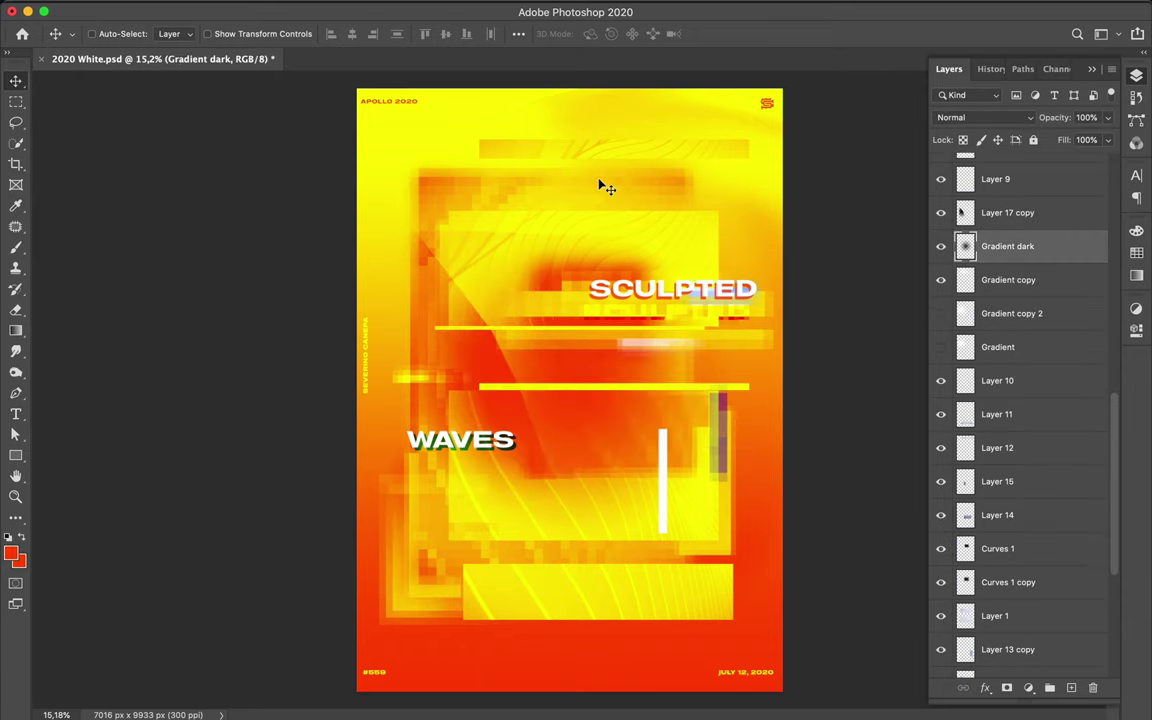
Copy a square area near the top to a new layer, rotated 90 degrees over SCULPTED
{"action": "key", "text": "m"}
{"action": "left_click_drag", "start_coordinate": [563, 194], "coordinate": [737, 430]}
{"action": "key", "text": "ctrl+j"}
{"action": "key", "text": "ctrl+t"}
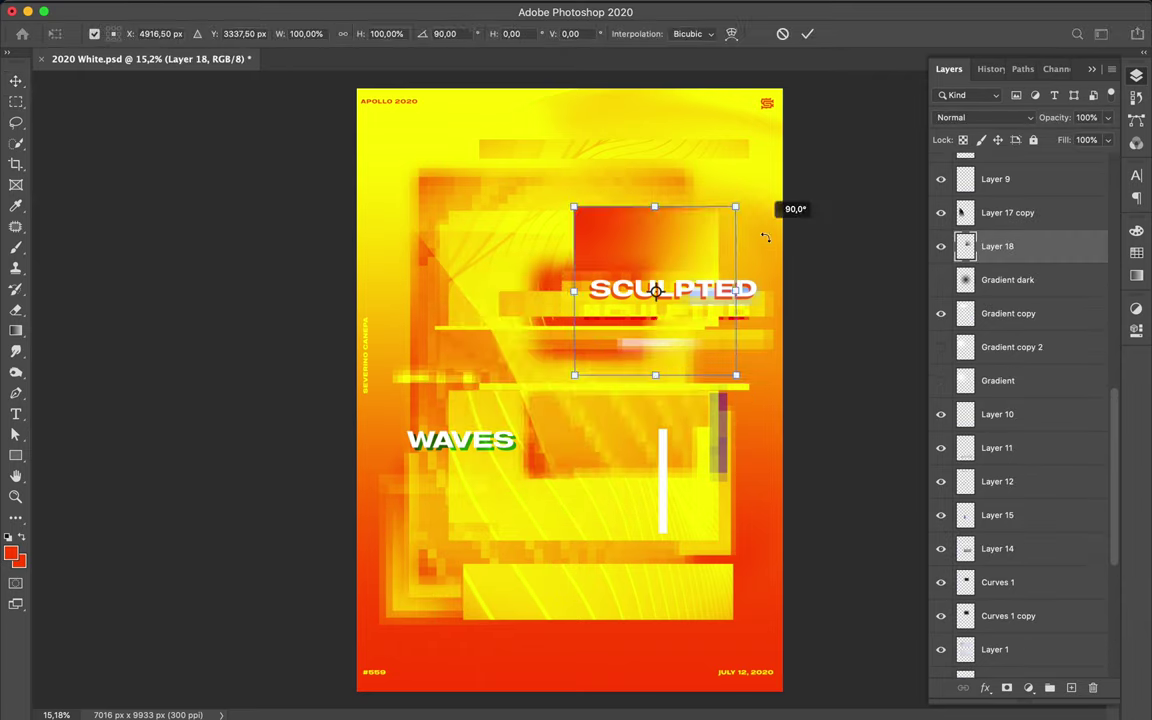
{"action": "left_click_drag", "start_coordinate": [690, 240], "coordinate": [706, 155]}
{"action": "key", "text": "Return"}
Set the rotated slice to Color Burn with lower fill, and duplicate it toward the upper right
{"action": "left_click", "coordinate": [980, 117]}
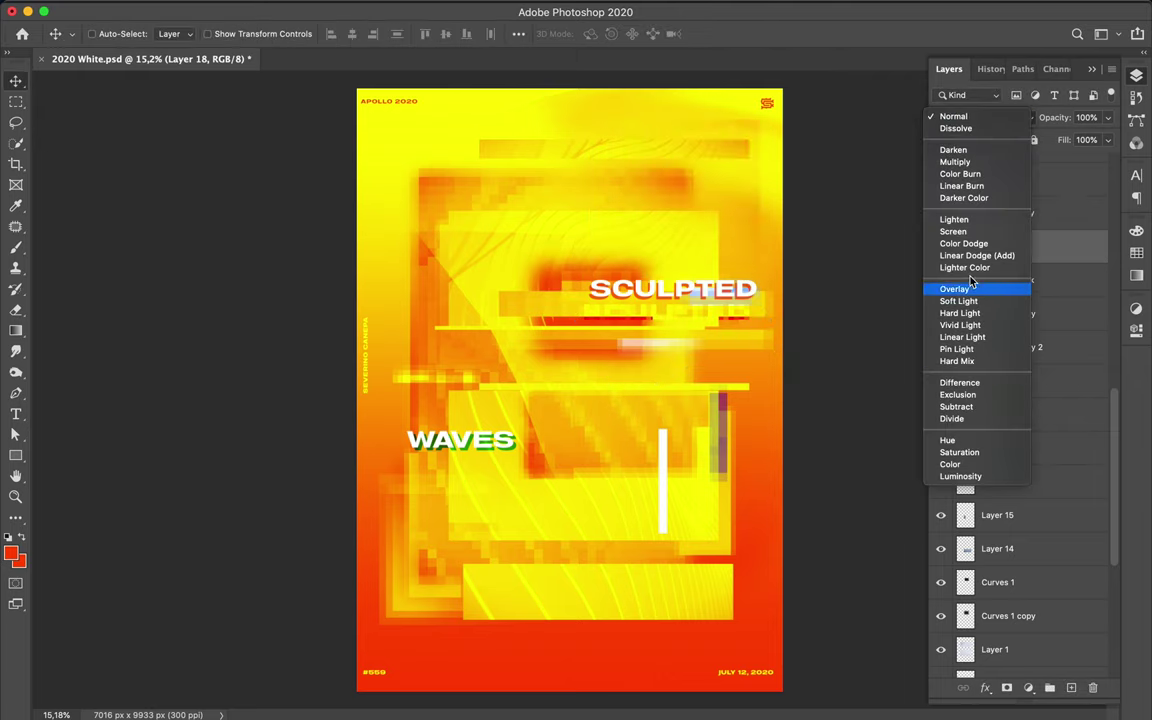
{"action": "left_click", "coordinate": [960, 173]}
{"action": "left_click", "coordinate": [1107, 140]}
{"action": "left_click_drag", "start_coordinate": [1077, 163], "coordinate": [1060, 160]}
{"action": "mouse_move", "coordinate": [720, 200]}
{"action": "left_mouse_down", "text": "alt"}
{"action": "mouse_move", "coordinate": [790, 188]}
{"action": "mouse_move", "coordinate": [728, 204]}
{"action": "left_mouse_up", "text": "alt"}
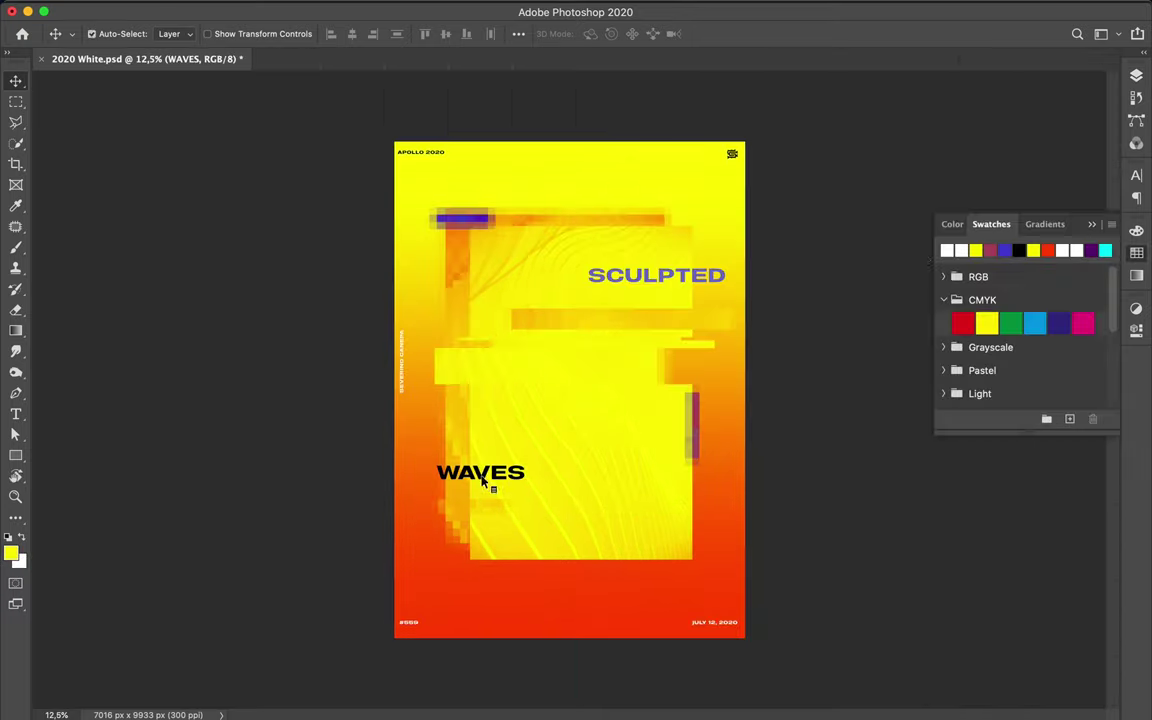
Make the WAVES text white and set its layer to Difference blending
{"action": "left_click", "coordinate": [651, 34]}
{"action": "left_click", "coordinate": [877, 383]}
{"action": "key", "text": "F7"}
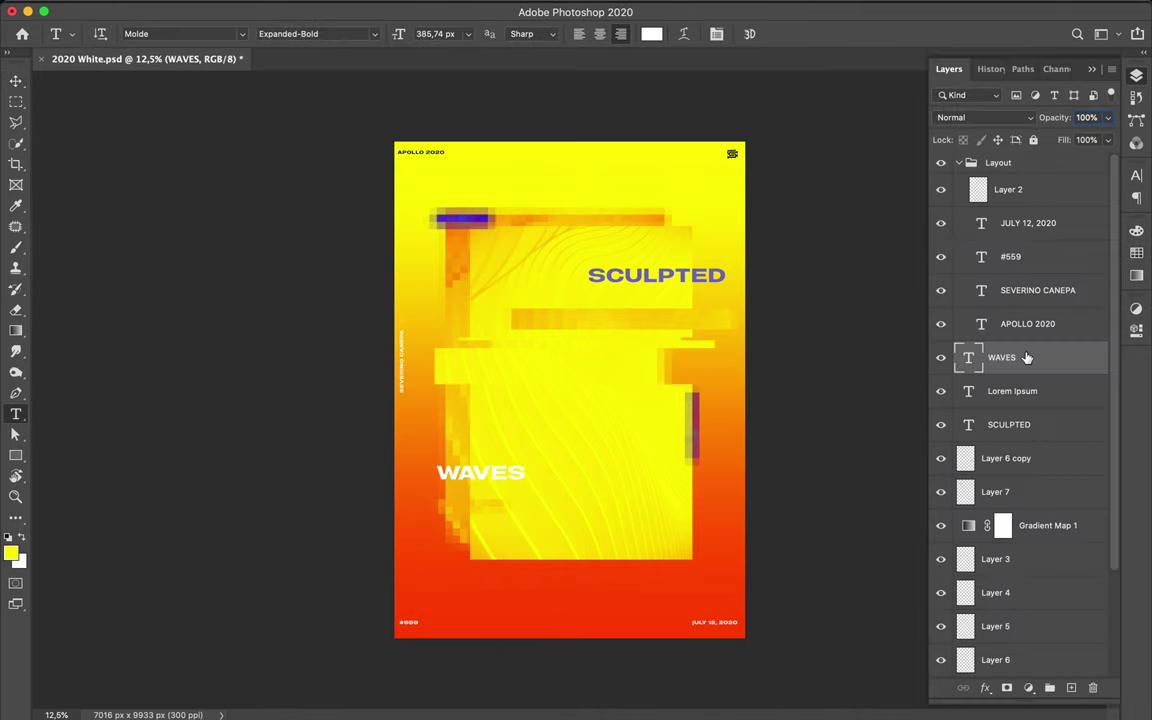
{"action": "left_click", "coordinate": [1001, 357]}
{"action": "left_click", "coordinate": [985, 117]}
{"action": "left_click", "coordinate": [977, 380]}
{"action": "key", "text": "v"}
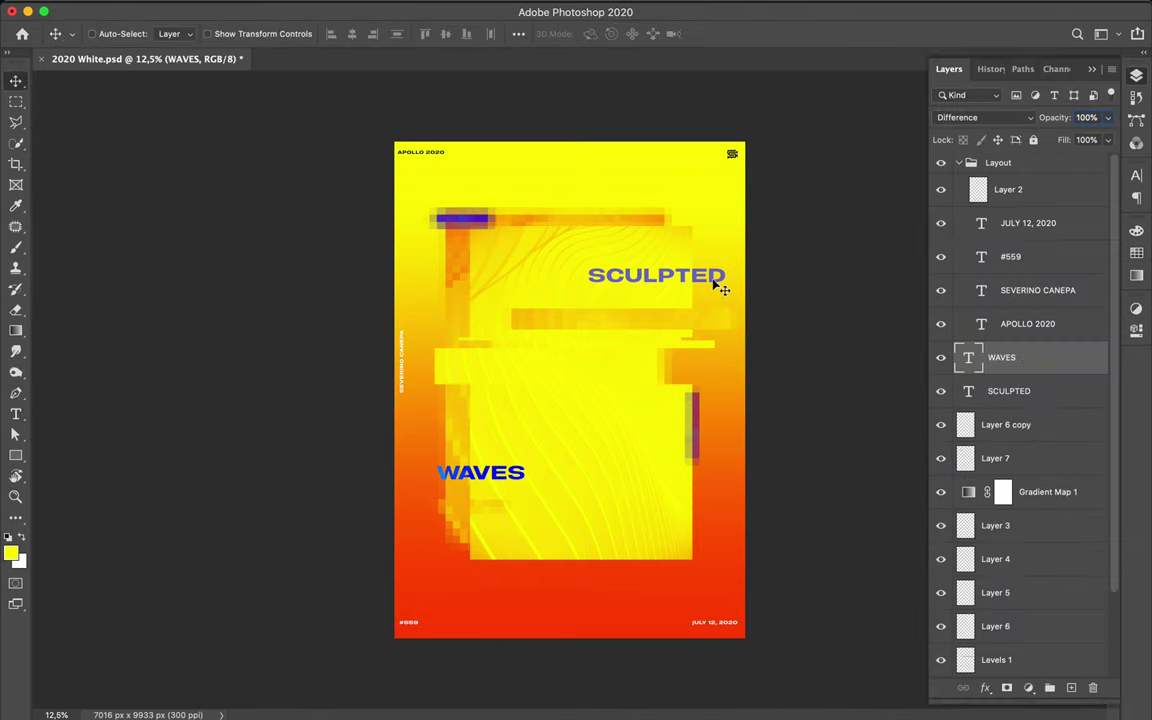
{"action": "left_click", "coordinate": [1136, 175]}
{"action": "key", "text": "F7"}
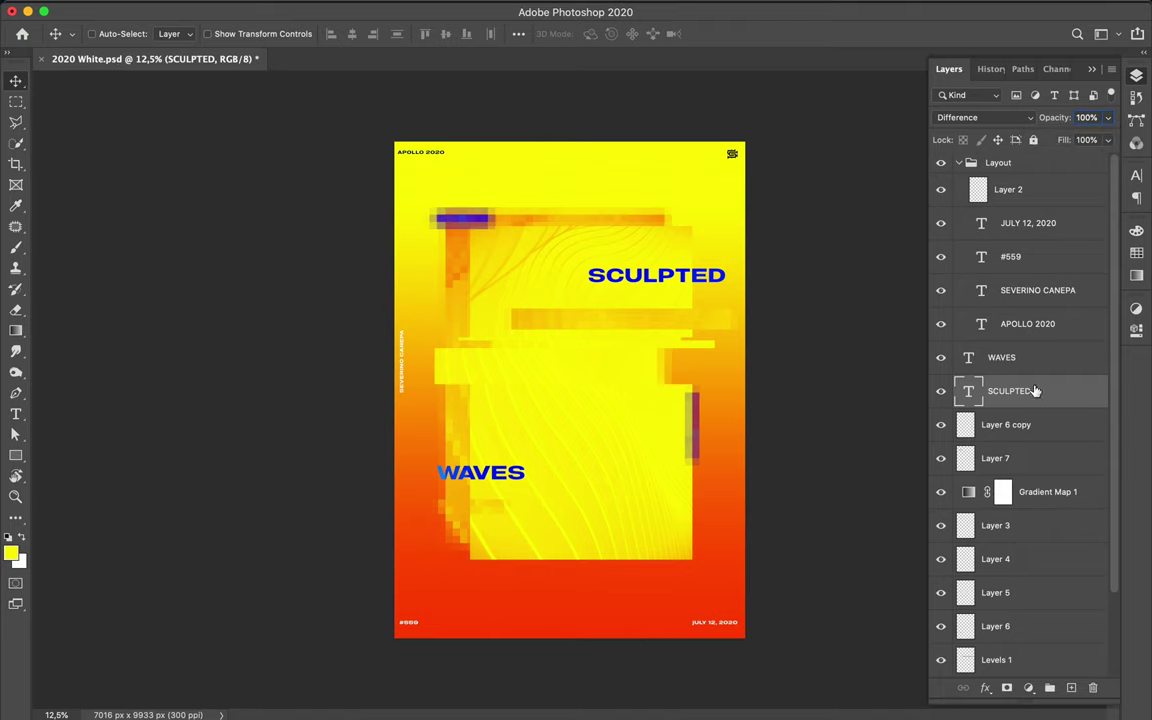
Duplicate SCULPTED below the original and set the copy to Exclusion
{"action": "left_click_drag", "start_coordinate": [1035, 391], "coordinate": [967, 425]}
{"action": "left_click", "coordinate": [442, 8]}
{"action": "left_click", "coordinate": [985, 117]}
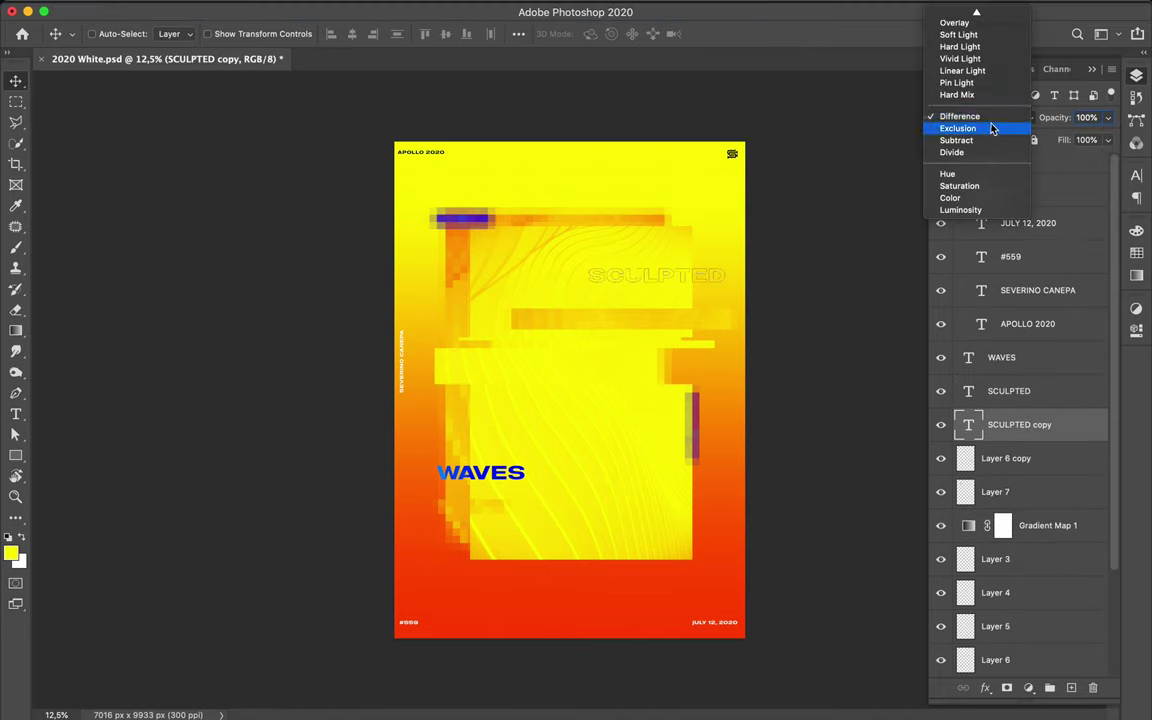
{"action": "left_click", "coordinate": [958, 128]}
Rasterize the SCULPTED copy and apply Pixelate > Mosaic with cell size 146
{"action": "left_click", "coordinate": [1136, 252]}
{"action": "left_click", "coordinate": [374, 8]}
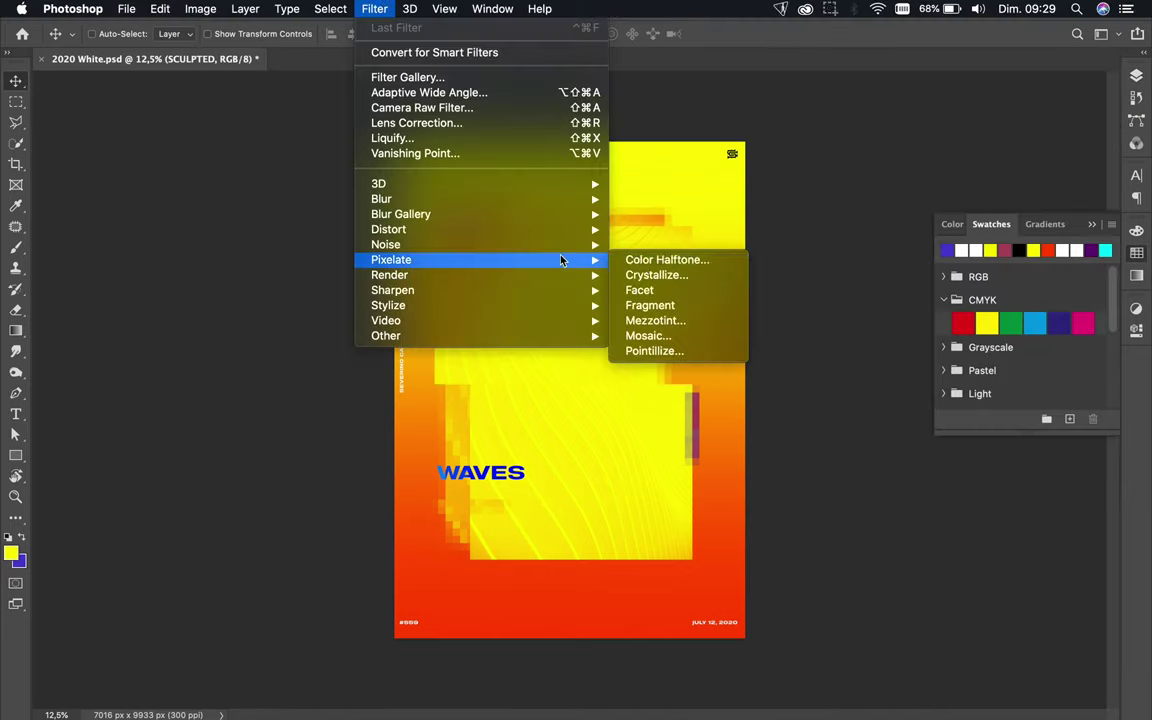
{"action": "left_click", "coordinate": [496, 255]}
{"action": "left_click", "coordinate": [374, 8]}
{"action": "left_click", "coordinate": [648, 336]}
{"action": "left_click", "coordinate": [686, 250]}
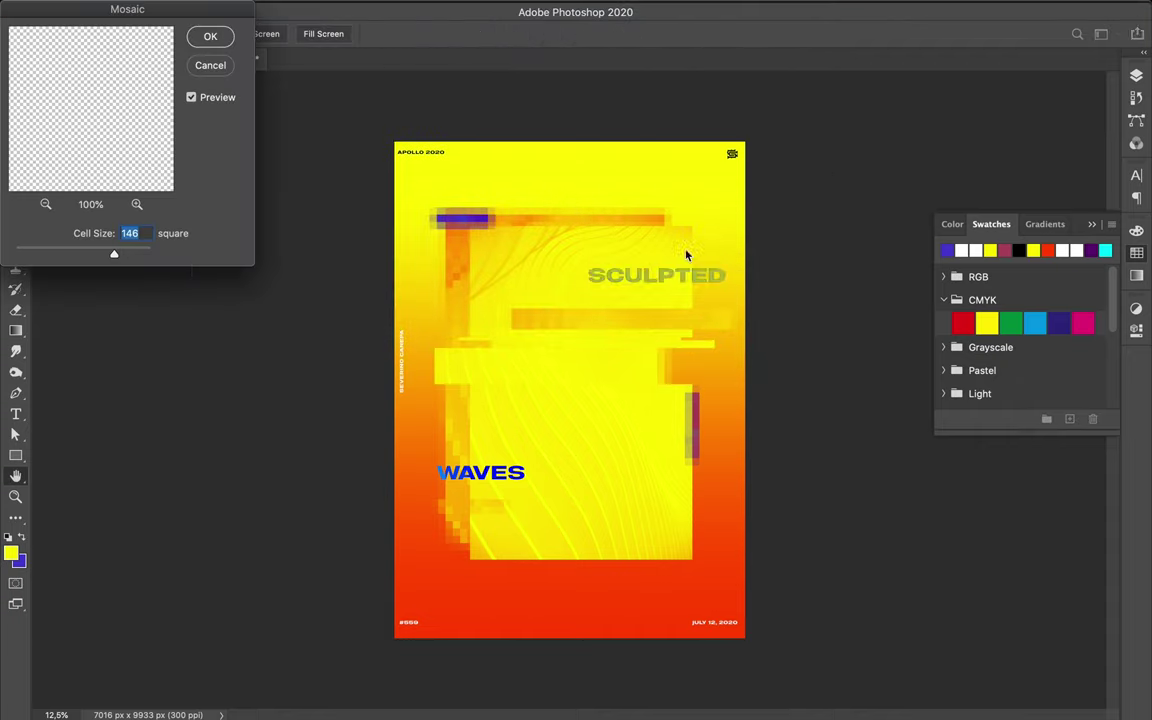
{"action": "key", "text": "Return"}
Move the pixelated SCULPTED copy down and set it to Difference blending
{"action": "left_click_drag", "start_coordinate": [756, 296], "coordinate": [675, 283]}
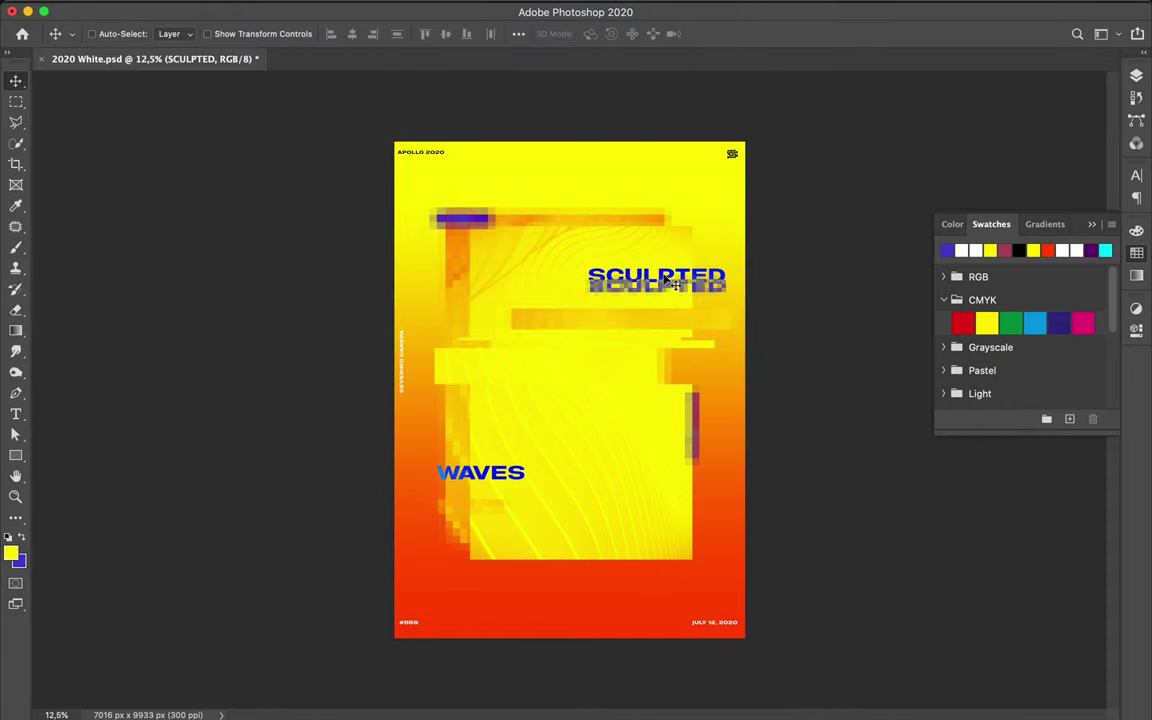
{"action": "left_click", "coordinate": [1136, 75]}
{"action": "left_click", "coordinate": [975, 117]}
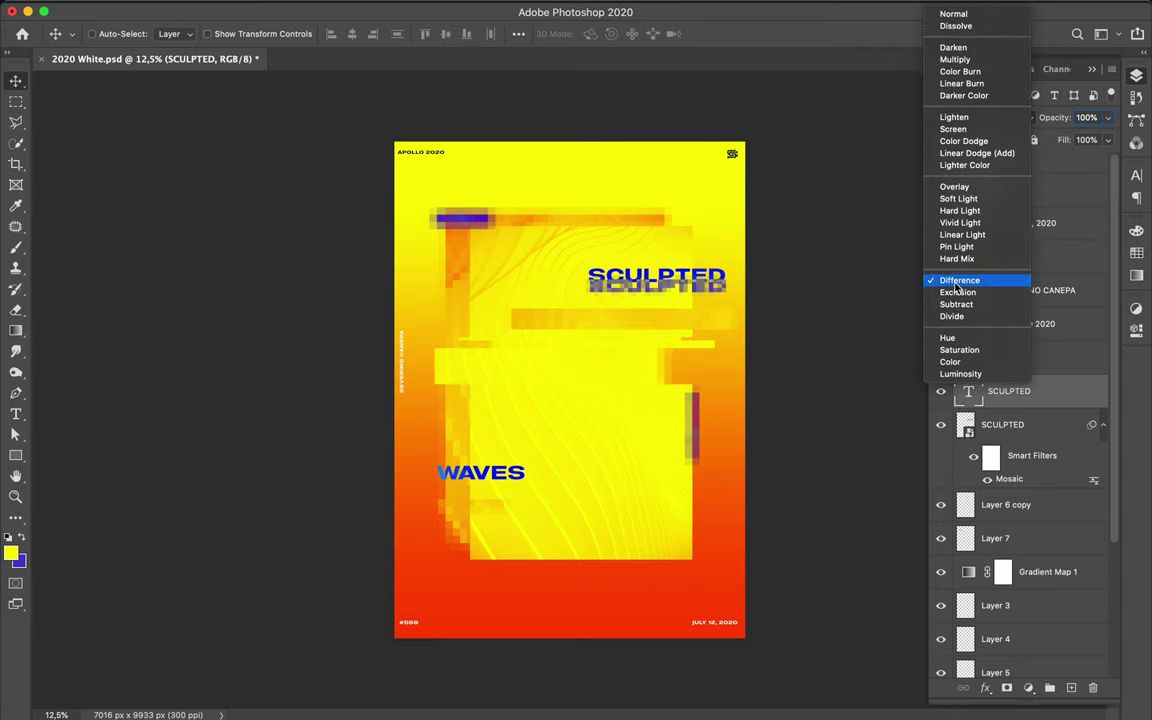
{"action": "left_click", "coordinate": [958, 281]}
{"action": "left_click_drag", "start_coordinate": [653, 300], "coordinate": [655, 343]}
{"action": "scroll", "coordinate": [1022, 625], "scroll_direction": "down", "scroll_amount": 4}
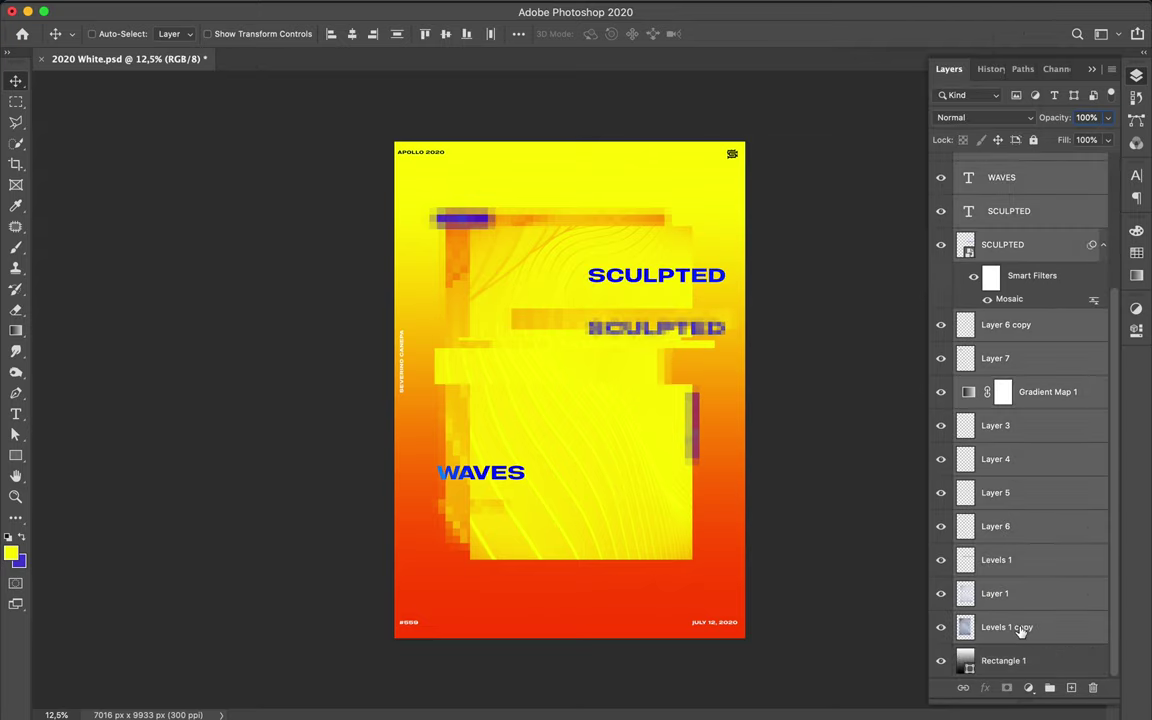
{"action": "left_click", "coordinate": [16, 125]}
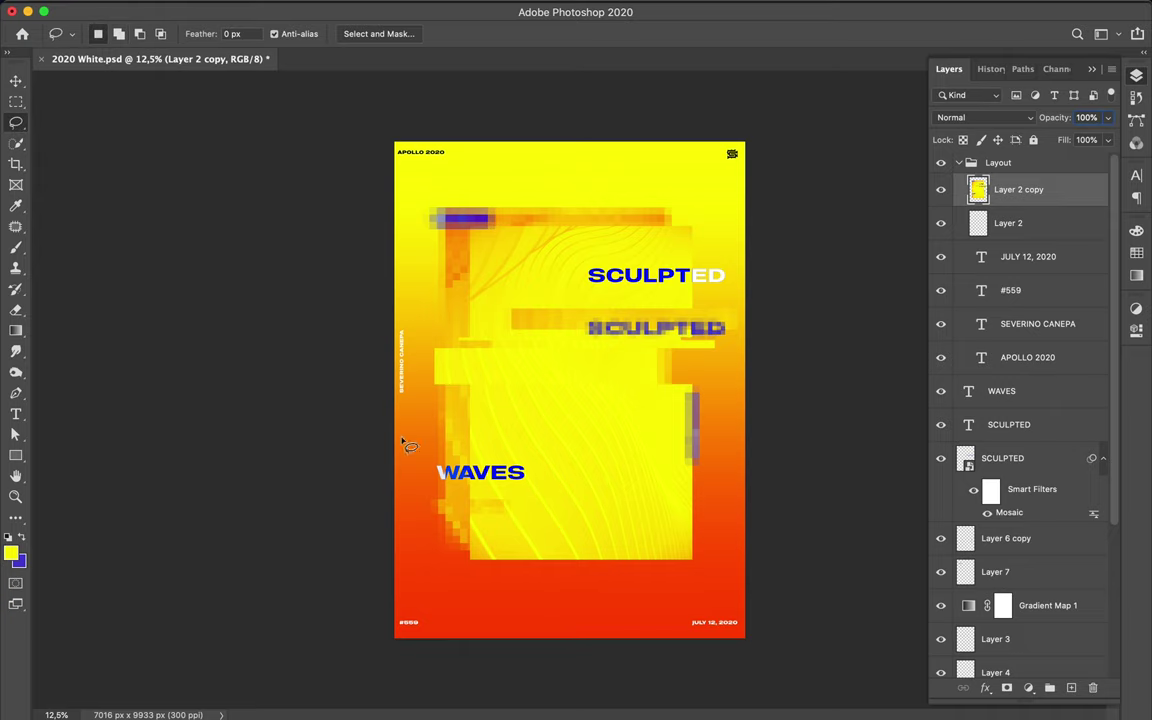
Copy the selection to Layer 8 and apply a Gaussian Blur of about 48.7 pixels
{"action": "key", "text": "super+j"}
{"action": "key", "text": "v"}
{"action": "left_click_drag", "start_coordinate": [628, 362], "coordinate": [620, 375]}
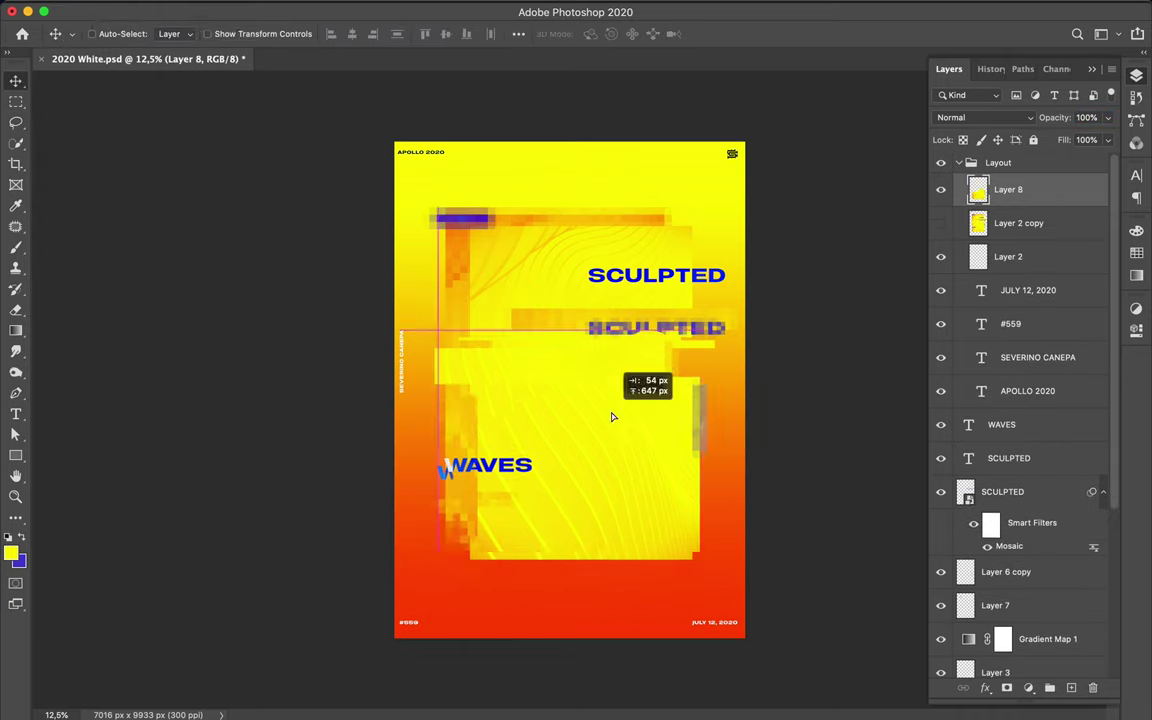
{"action": "left_click", "coordinate": [374, 8]}
{"action": "left_click", "coordinate": [645, 262]}
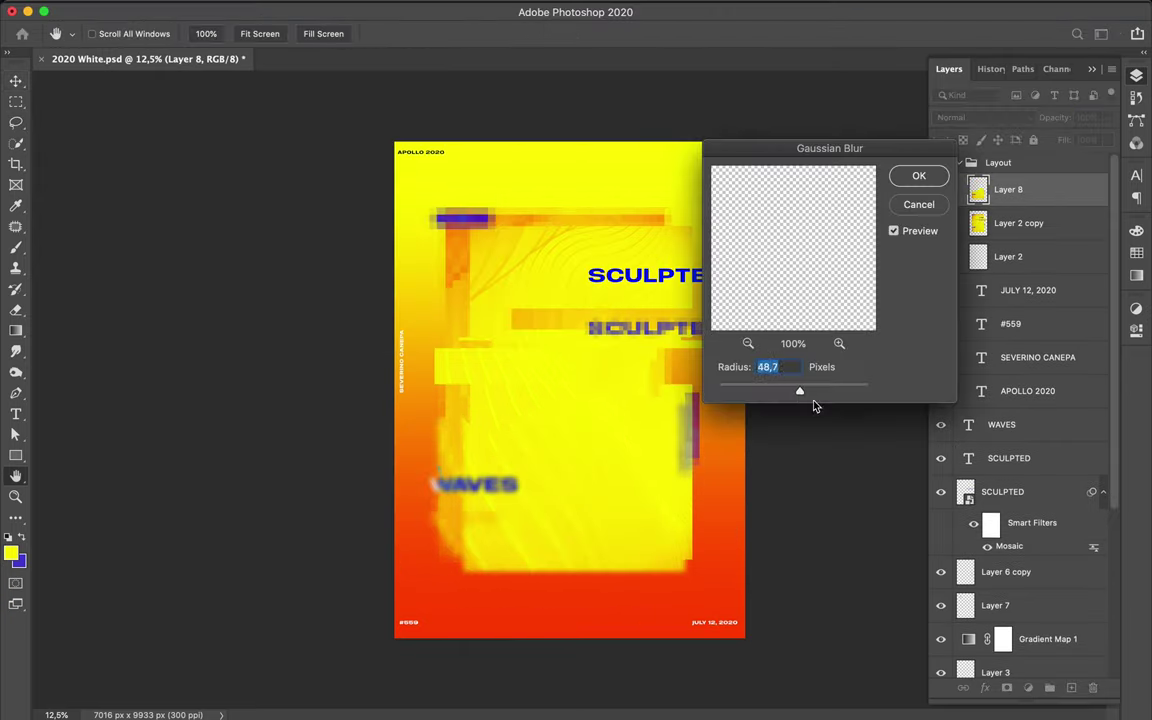
{"action": "left_click_drag", "start_coordinate": [812, 404], "coordinate": [830, 404]}
{"action": "left_click", "coordinate": [909, 175]}
Try a Levels 2 adjustment (black input 109, Hard Light), then delete it
{"action": "left_click", "coordinate": [1028, 688]}
{"action": "left_click", "coordinate": [1047, 478]}
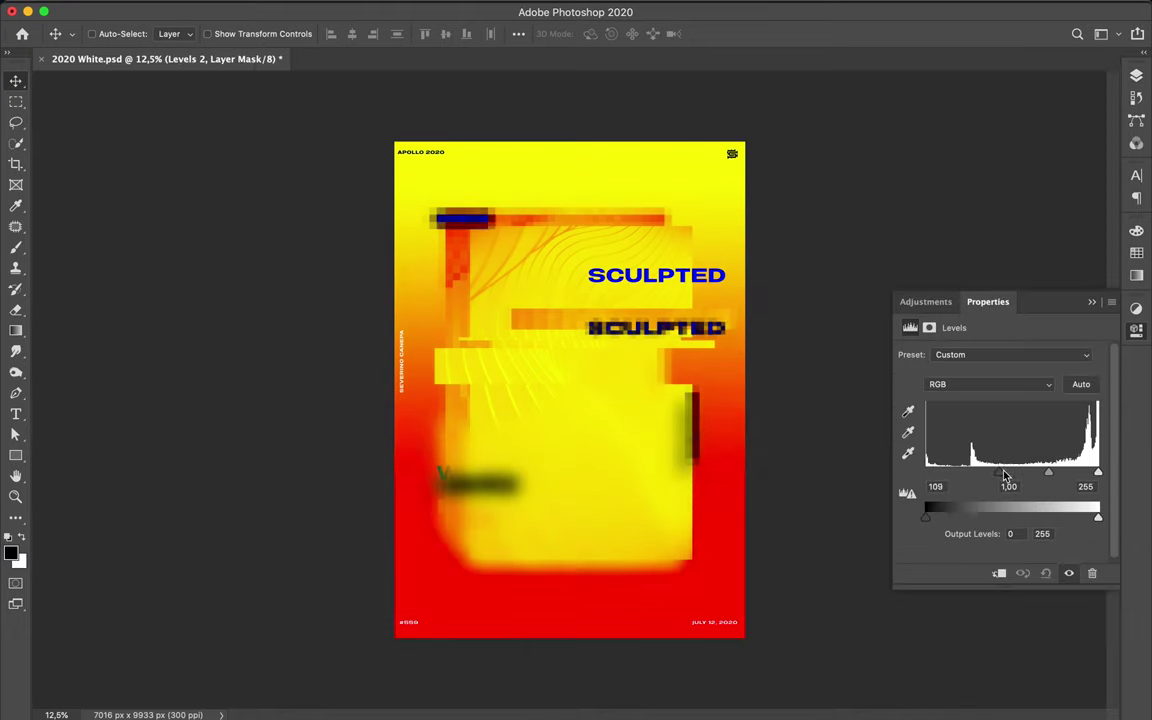
{"action": "left_click_drag", "start_coordinate": [1100, 473], "coordinate": [1095, 473]}
{"action": "left_click", "coordinate": [1136, 75]}
{"action": "mouse_move", "coordinate": [1046, 226]}
{"action": "left_mouse_down"}
{"action": "mouse_move", "coordinate": [1075, 677]}
{"action": "mouse_move", "coordinate": [1046, 627]}
{"action": "left_mouse_up"}
{"action": "mouse_move", "coordinate": [1000, 593]}
{"action": "left_mouse_down"}
{"action": "mouse_move", "coordinate": [1019, 640]}
{"action": "mouse_move", "coordinate": [1051, 637]}
{"action": "left_mouse_up"}
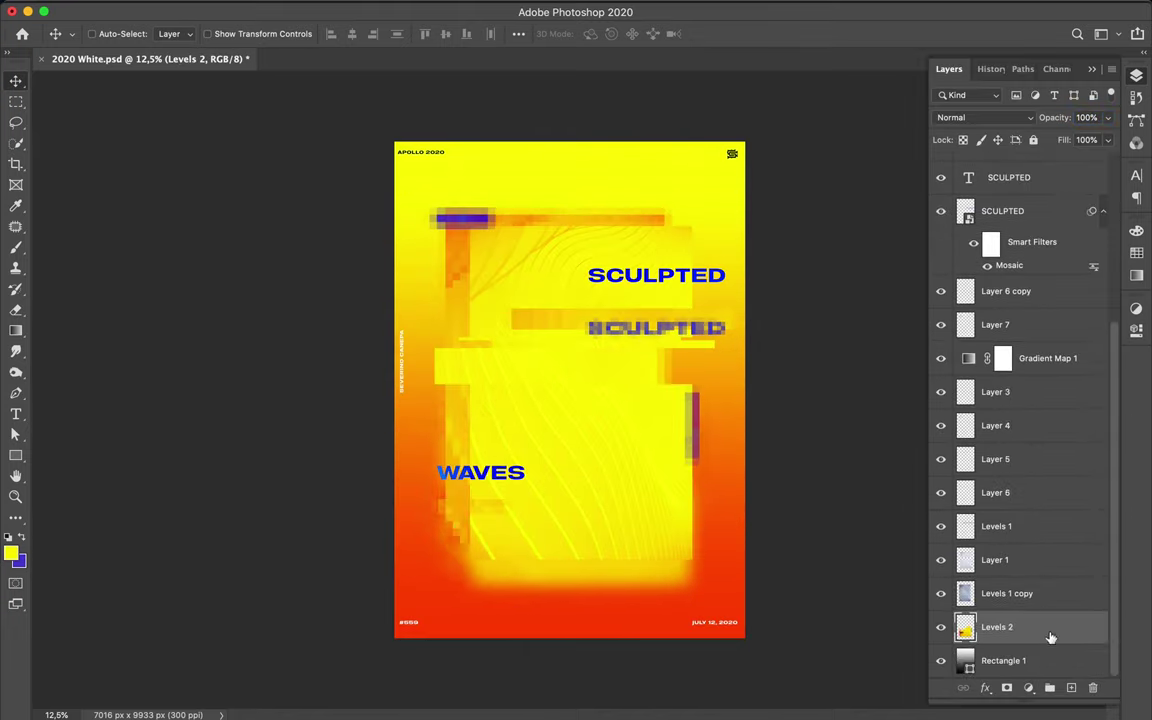
{"action": "left_click_drag", "start_coordinate": [1049, 172], "coordinate": [1030, 190]}
{"action": "left_click", "coordinate": [985, 117]}
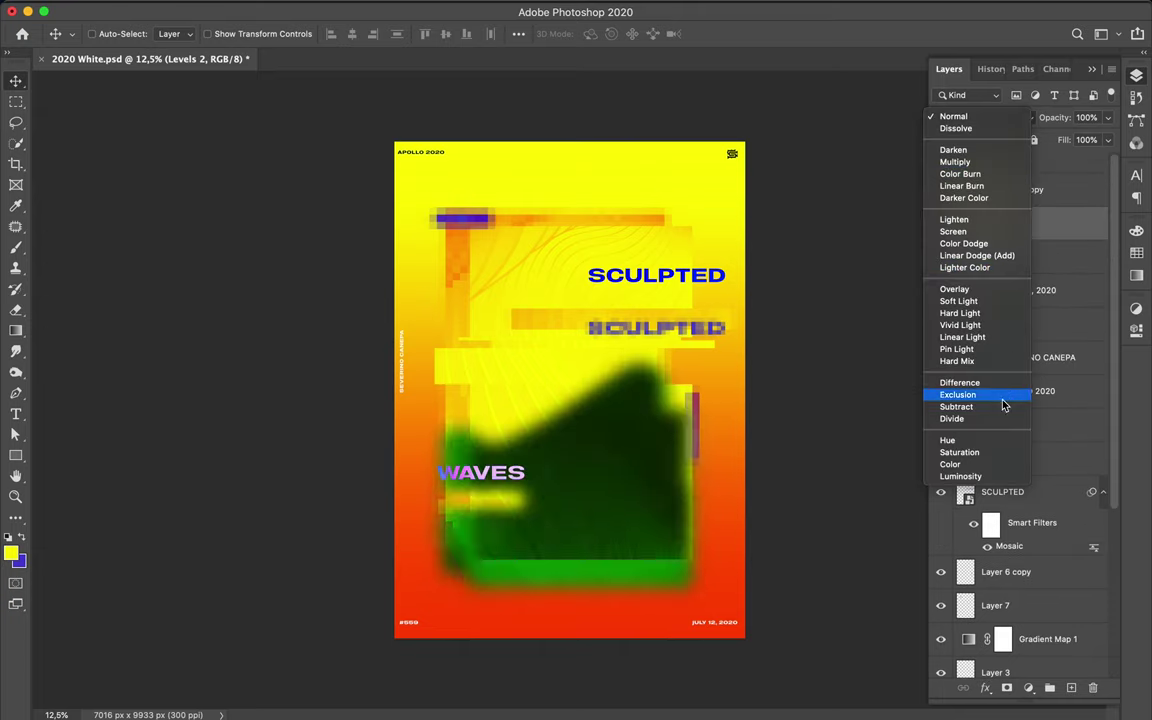
{"action": "left_click", "coordinate": [990, 316]}
{"action": "key", "text": "Delete"}
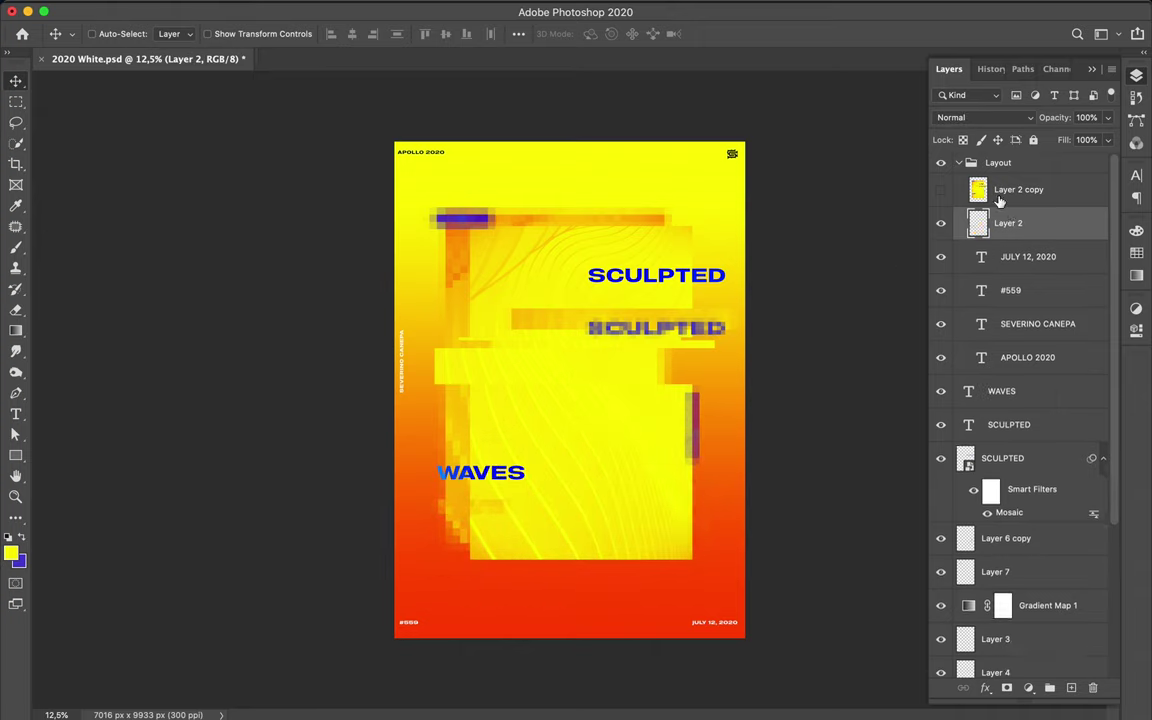
Delete the WAVES and SCULPTED text copies from Group 1, including the pixelated copy
{"action": "scroll", "coordinate": [1010, 211], "scroll_direction": "down", "scroll_amount": 5}
{"action": "scroll", "coordinate": [1010, 400], "scroll_direction": "up", "scroll_amount": 5}
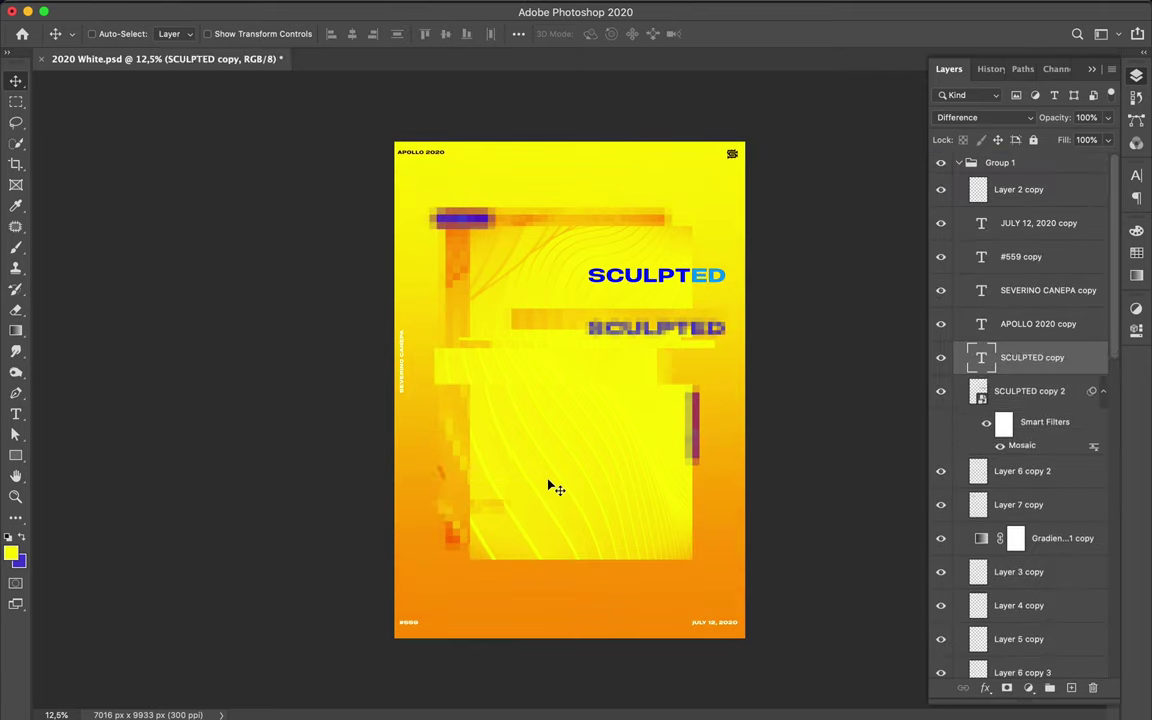
{"action": "left_click", "coordinate": [940, 358]}
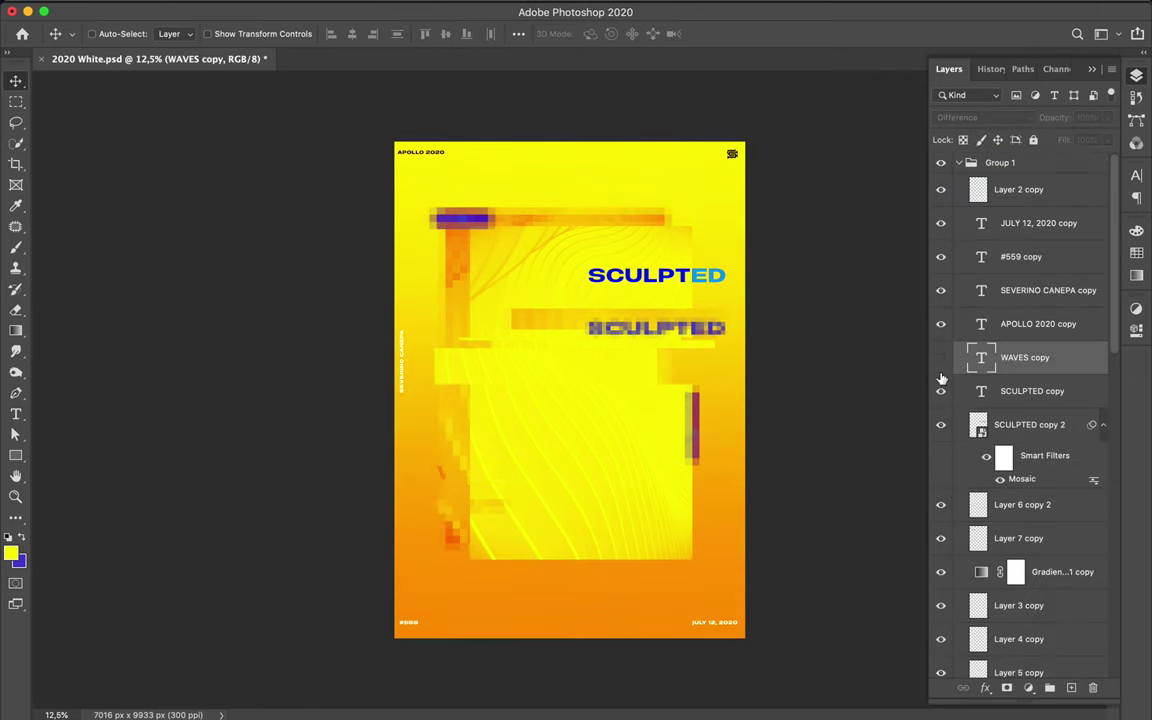
{"action": "left_click", "coordinate": [1055, 393], "text": "shift"}
{"action": "key", "text": "Delete"}
{"action": "key", "text": "Delete"}
{"action": "left_click", "coordinate": [960, 163]}
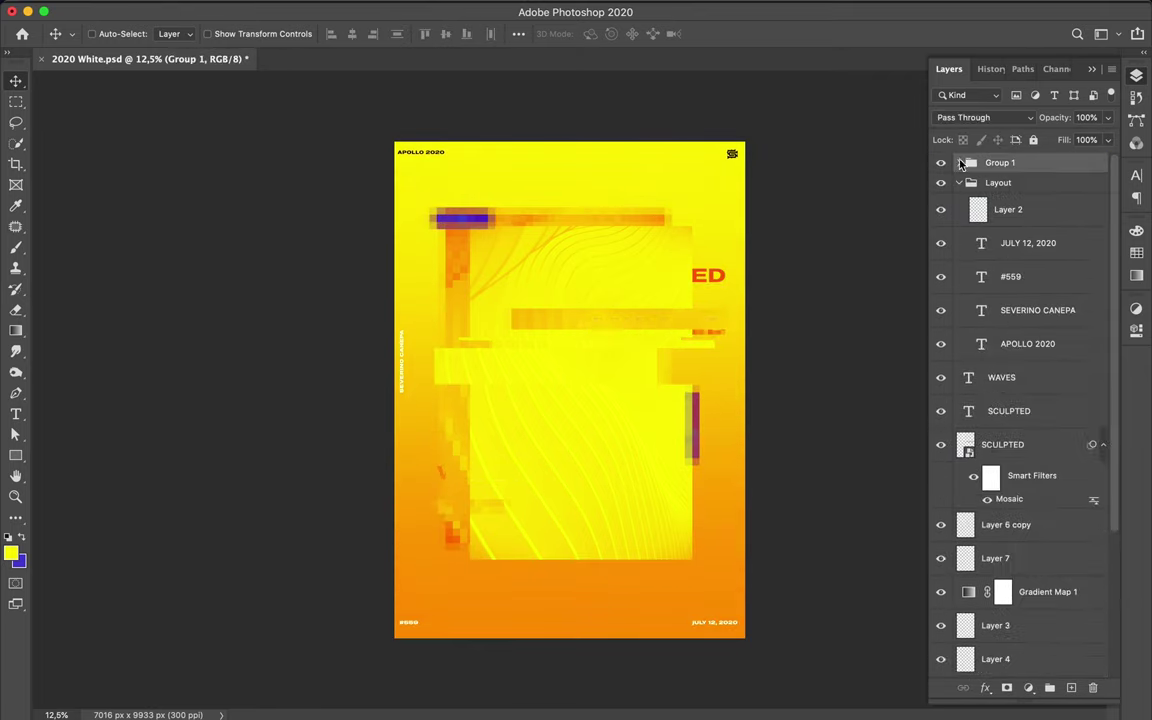
Lasso a region into Layer 8, hide Group 1, and reapply the Gaussian Blur
{"action": "key", "text": "l"}
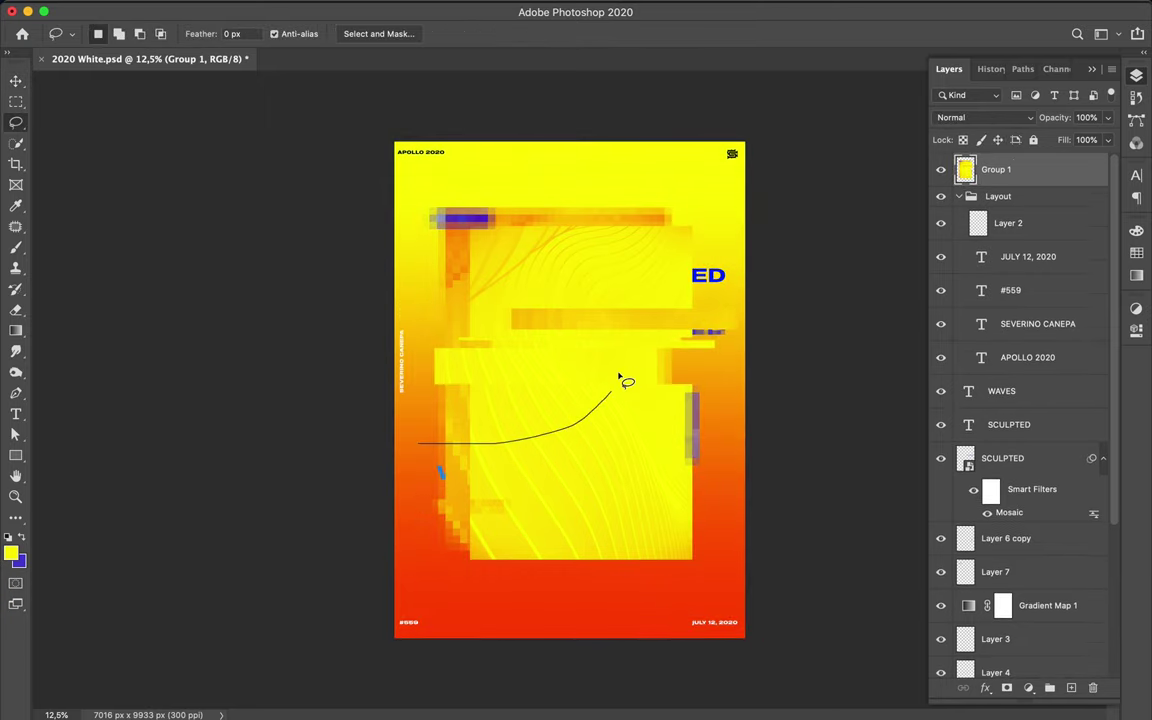
{"action": "left_click_drag", "start_coordinate": [467, 577], "coordinate": [420, 445]}
{"action": "key", "text": "ctrl+j"}
{"action": "left_click", "coordinate": [940, 203]}
{"action": "left_click", "coordinate": [985, 117]}
{"action": "key", "text": "Escape"}
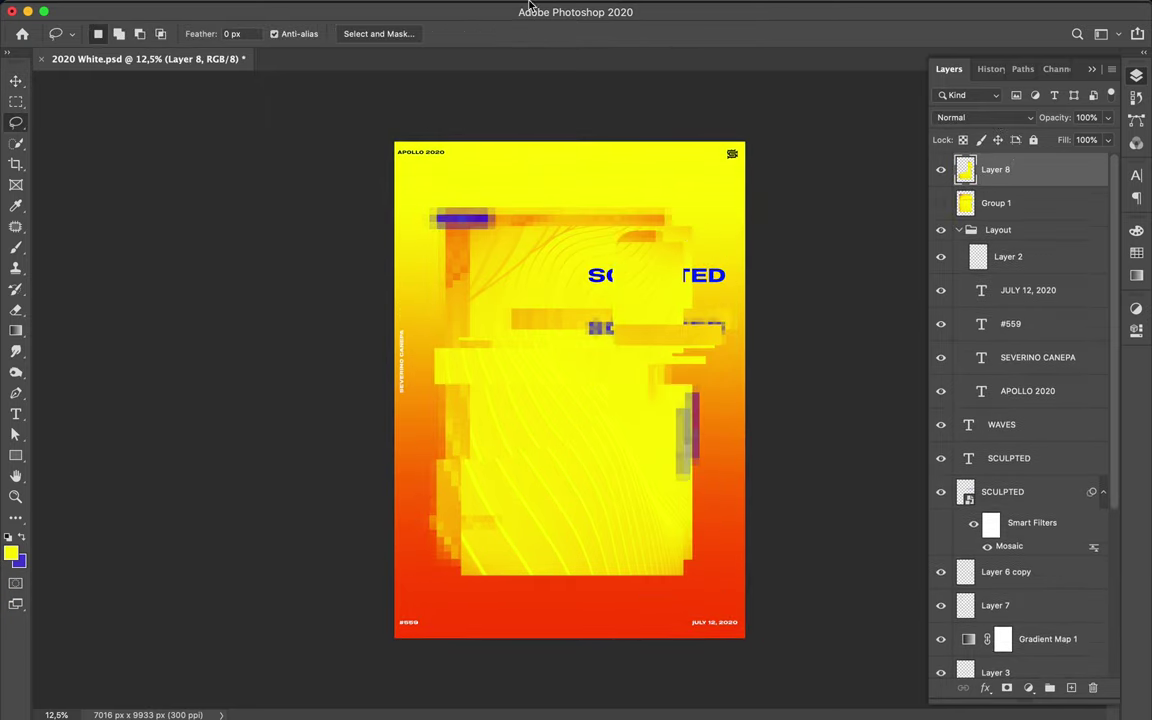
{"action": "key", "text": "ctrl+alt+f"}
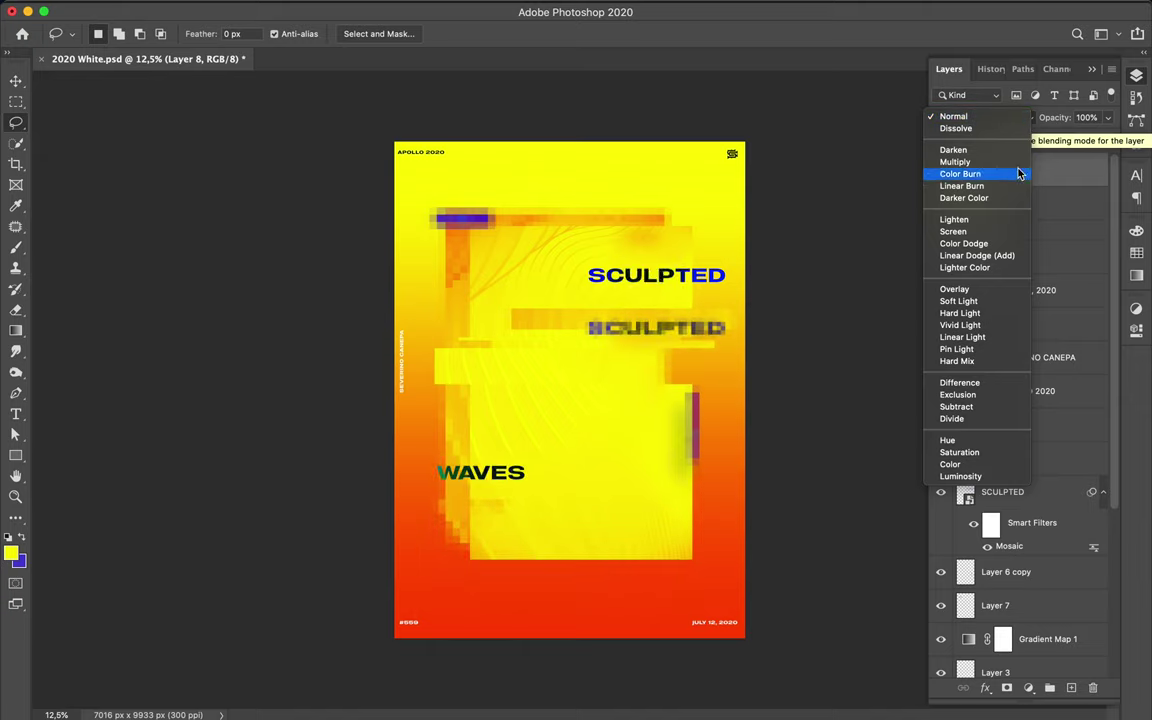
{"action": "left_click", "coordinate": [1018, 349]}
Warp Layer 8 so its right edge bows outward into a curve
{"action": "key", "text": "ctrl+t"}
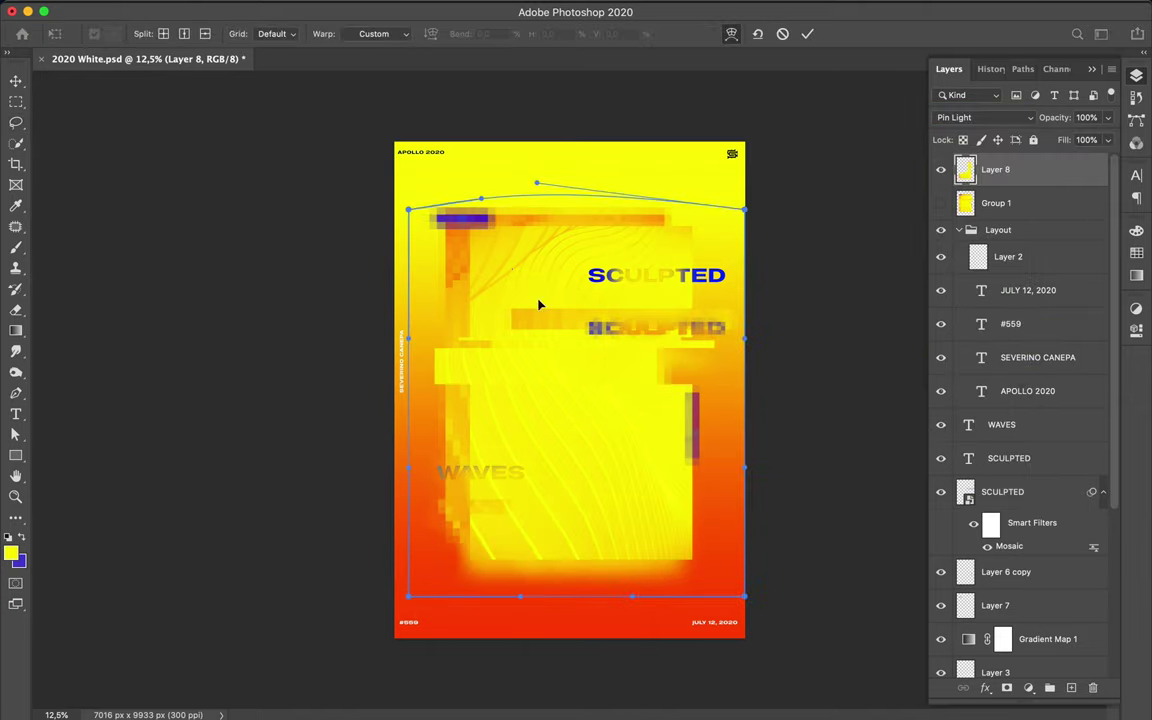
{"action": "left_click_drag", "start_coordinate": [745, 209], "coordinate": [855, 122]}
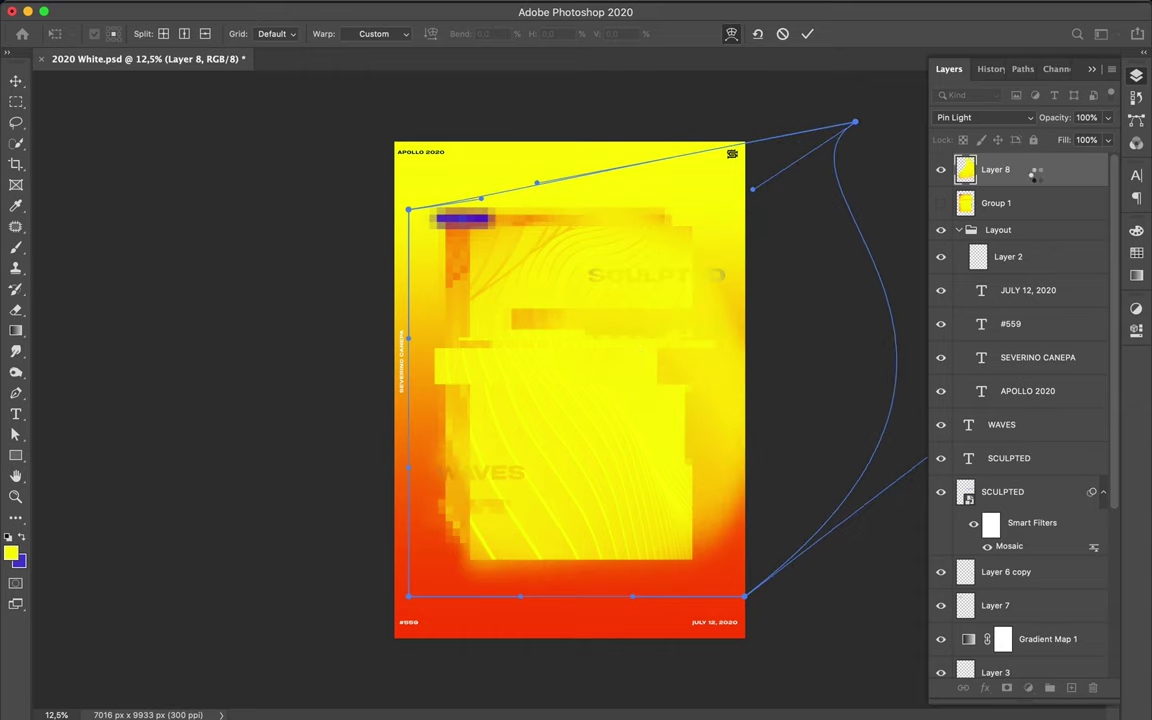
{"action": "key", "text": "Return"}
{"action": "left_click", "coordinate": [985, 117]}
{"action": "left_click", "coordinate": [944, 113]}
Move Layer 8 just above Rectangle 1 and set it to Linear Burn
{"action": "mouse_move", "coordinate": [1107, 117]}
{"action": "left_mouse_down"}
{"action": "mouse_move", "coordinate": [1030, 140]}
{"action": "mouse_move", "coordinate": [998, 660]}
{"action": "left_mouse_up"}
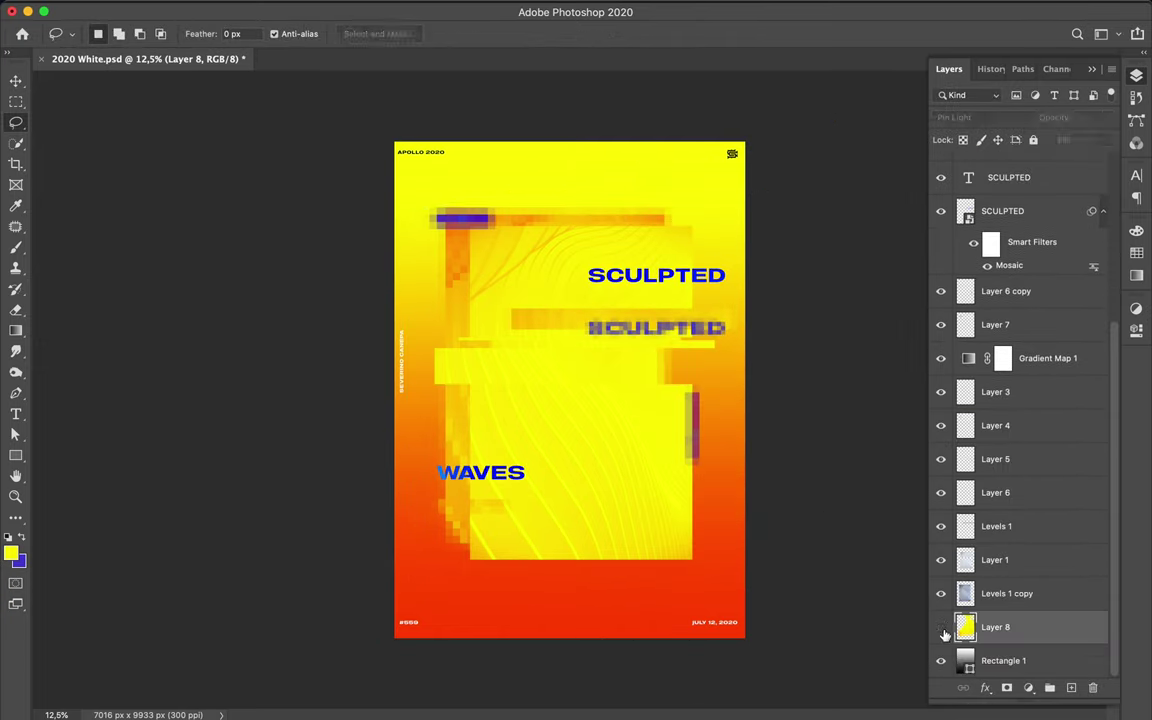
{"action": "left_click", "coordinate": [985, 117]}
{"action": "left_click", "coordinate": [985, 117]}
{"action": "left_click", "coordinate": [985, 117]}
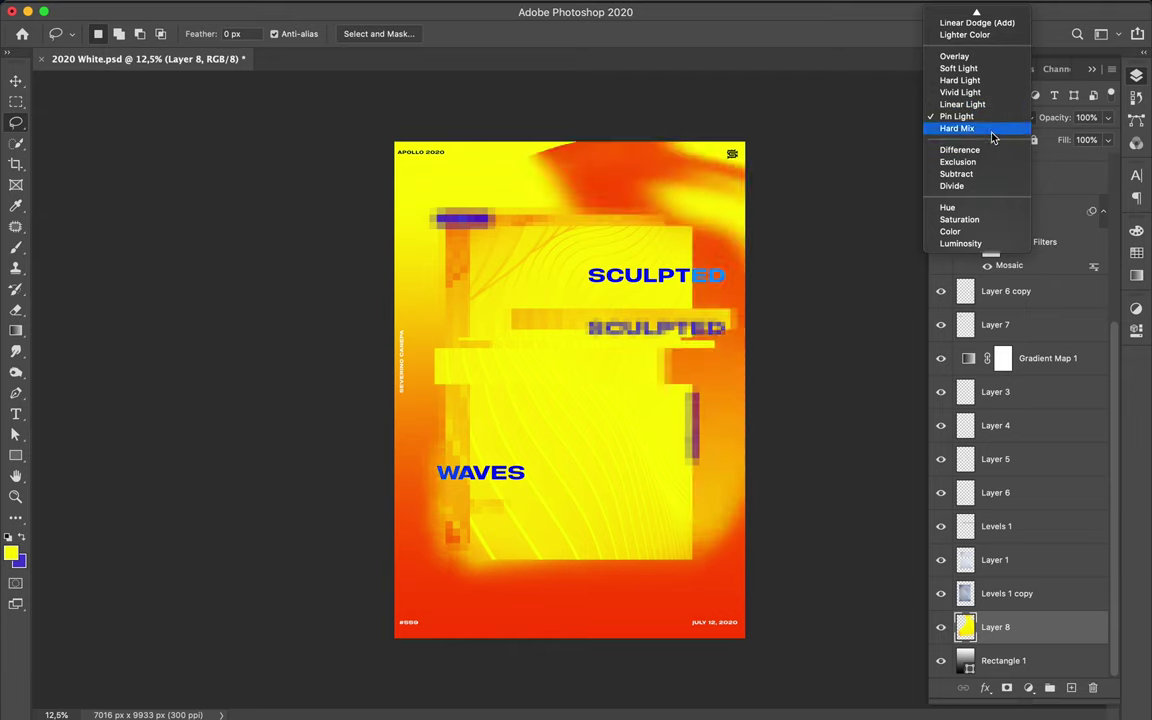
{"action": "left_click", "coordinate": [962, 93]}
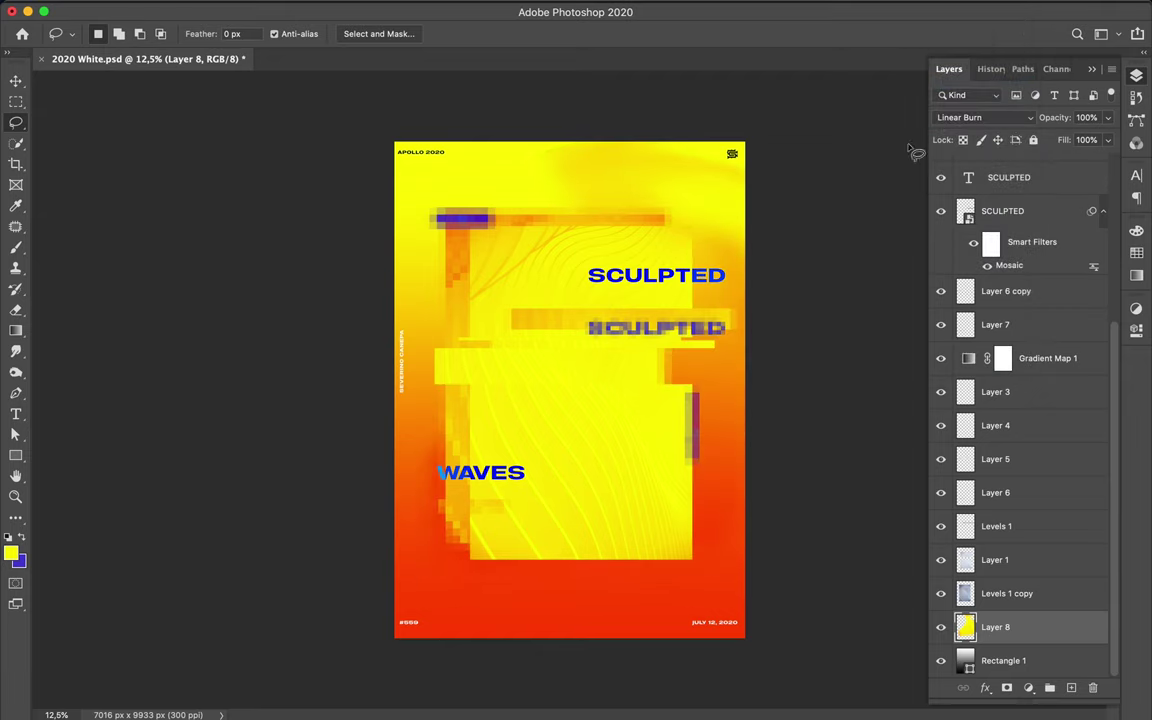
{"action": "key", "text": "v"}
{"action": "left_click", "coordinate": [553, 373]}
Copy a thin horizontal strip to a new layer and move it near the poster's bottom
{"action": "key", "text": "m"}
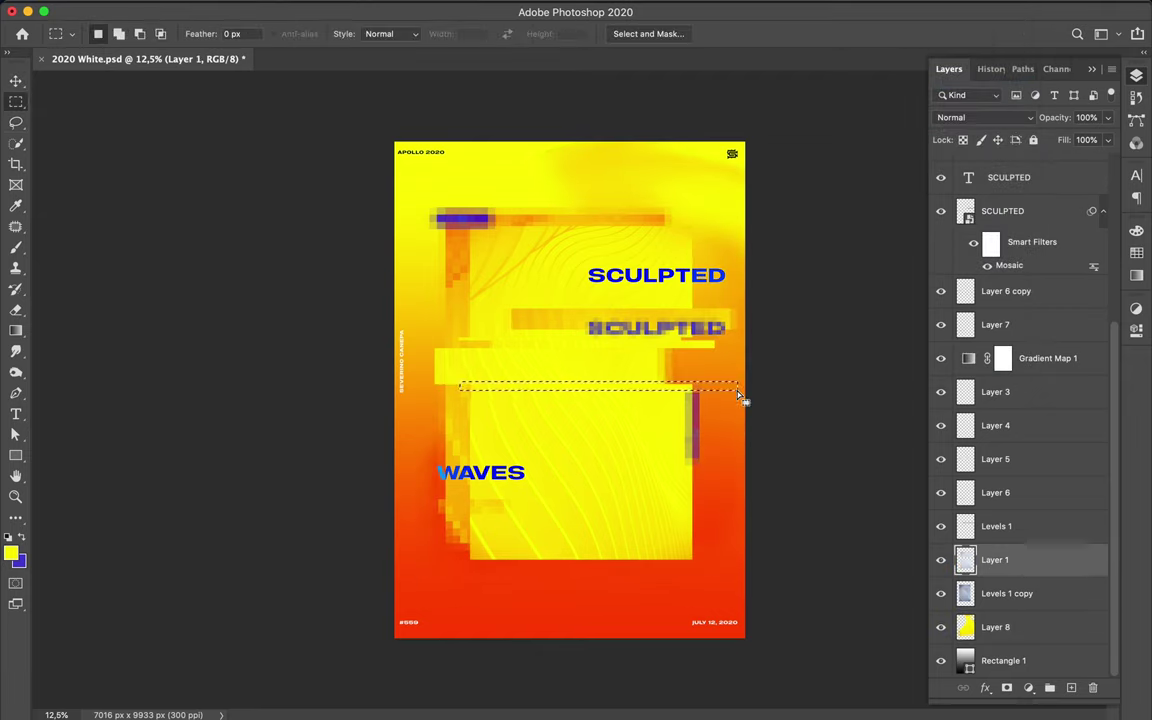
{"action": "key", "text": "ctrl+j"}
{"action": "key", "text": "v"}
{"action": "left_click_drag", "start_coordinate": [740, 397], "coordinate": [707, 393]}
{"action": "key", "text": "m"}
{"action": "mouse_move", "coordinate": [597, 424]}
{"action": "left_mouse_down"}
{"action": "mouse_move", "coordinate": [617, 502]}
{"action": "mouse_move", "coordinate": [575, 548]}
{"action": "left_mouse_up"}
{"action": "key", "text": "ctrl+j"}
{"action": "key", "text": "v"}
Apply Mosaic with cell size 85 to the strip and set it to Hard Light
{"action": "left_click", "coordinate": [374, 5]}
{"action": "mouse_move", "coordinate": [391, 260]}
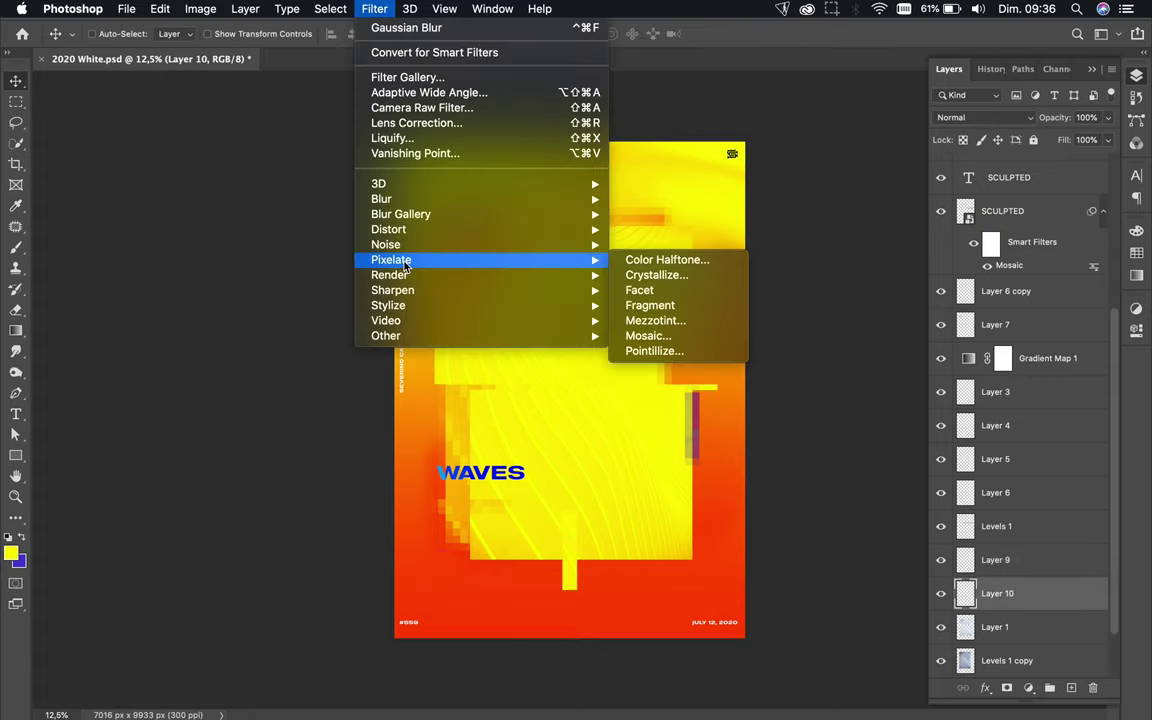
{"action": "left_click", "coordinate": [628, 333]}
{"action": "left_click", "coordinate": [205, 37]}
{"action": "left_click", "coordinate": [985, 117]}
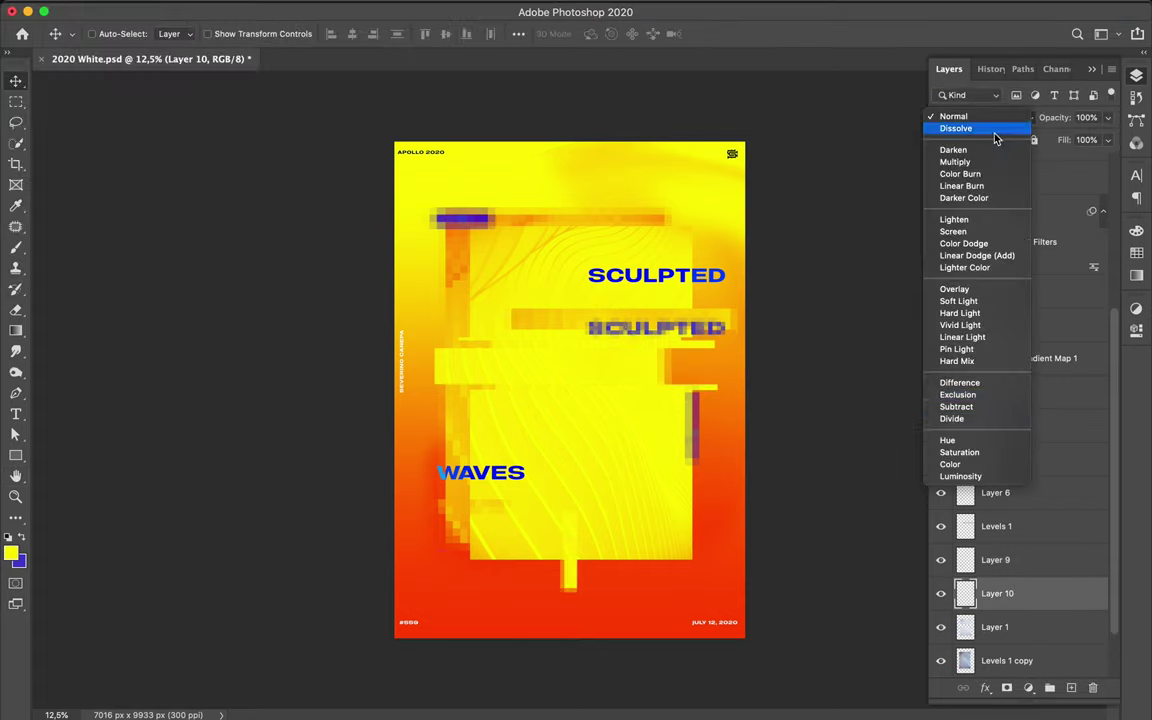
{"action": "left_click", "coordinate": [980, 313]}
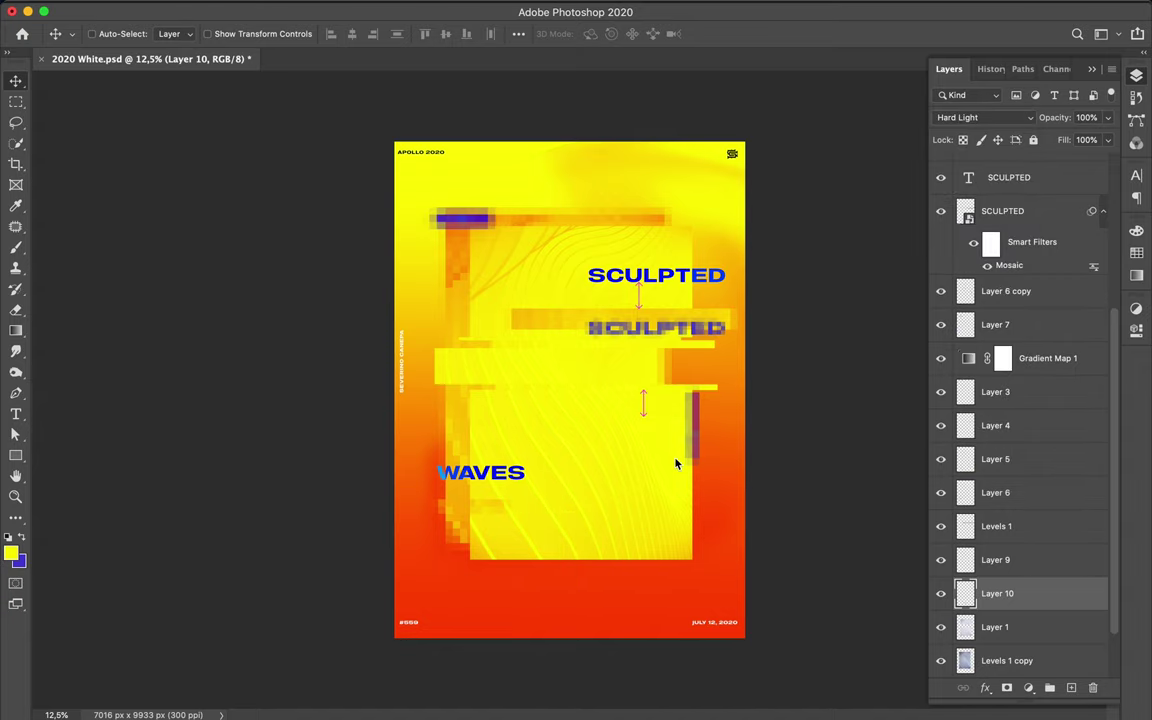
Copy two more strips to Layers 11 and 12 and offset them
{"action": "key", "text": "m"}
{"action": "key", "text": "ctrl+j"}
{"action": "left_click_drag", "start_coordinate": [625, 548], "coordinate": [650, 565]}
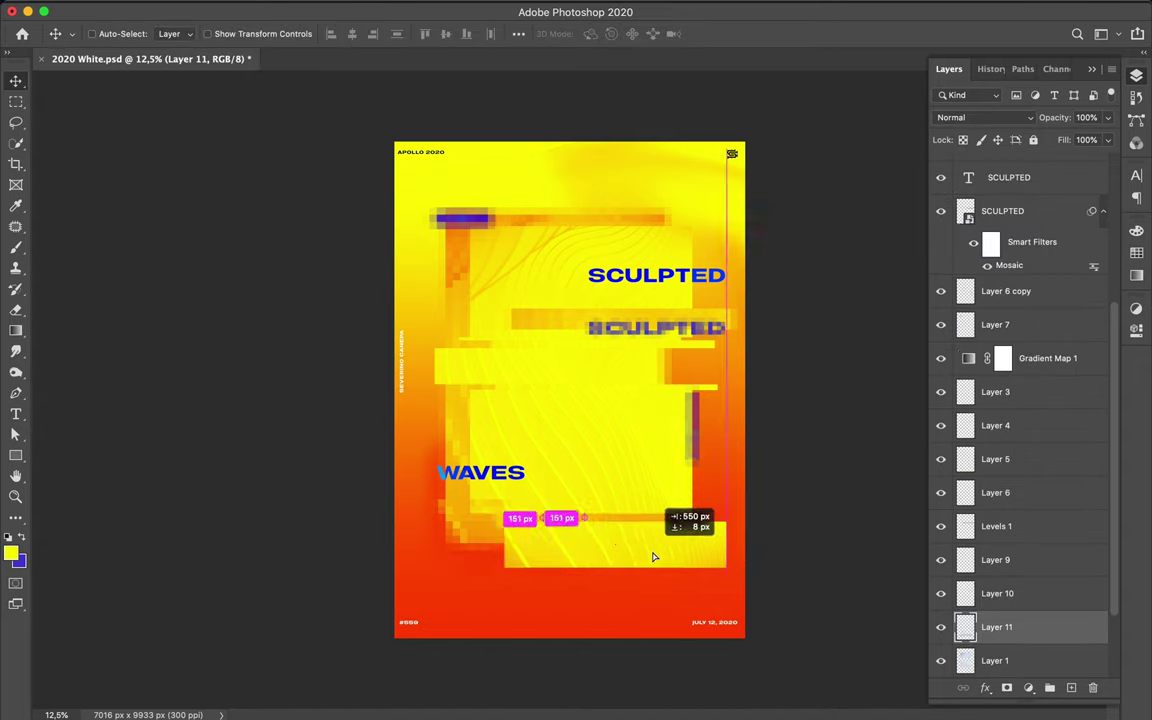
{"action": "left_click_drag", "start_coordinate": [447, 205], "coordinate": [578, 228]}
{"action": "key", "text": "ctrl+j"}
{"action": "key", "text": "v"}
{"action": "left_click_drag", "start_coordinate": [706, 246], "coordinate": [690, 222]}
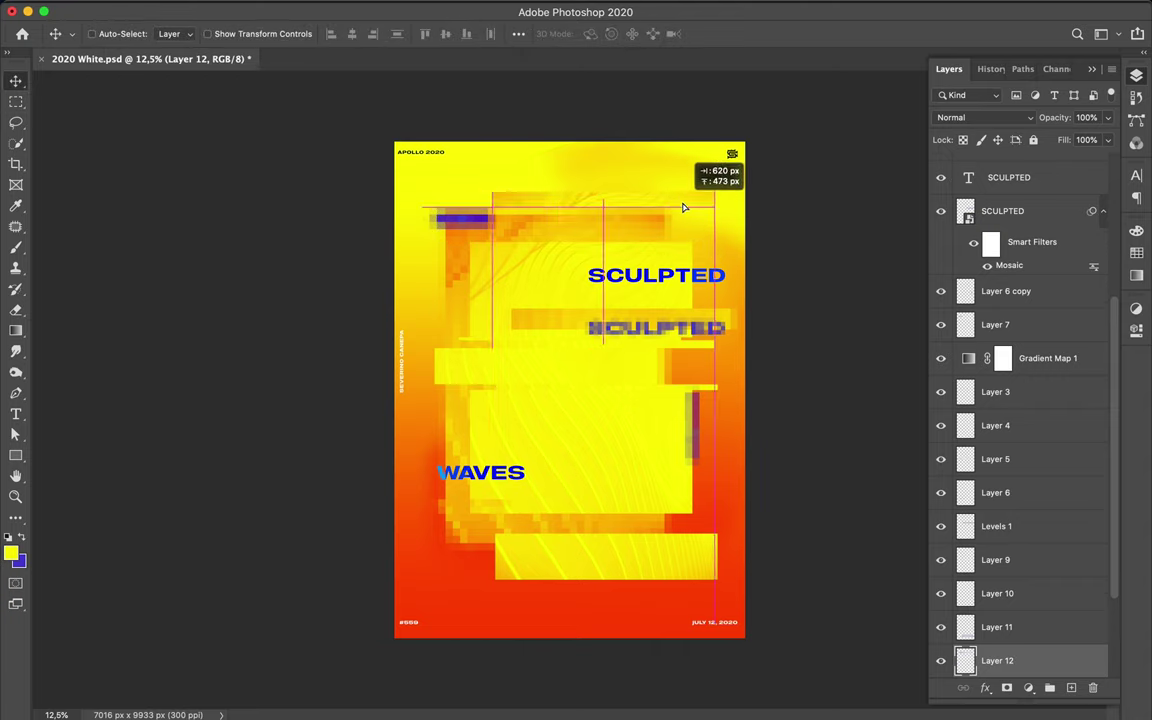
Collapse the Layout group and move it below Gradient Map 1
{"action": "scroll", "coordinate": [960, 198], "scroll_direction": "up", "scroll_amount": 5}
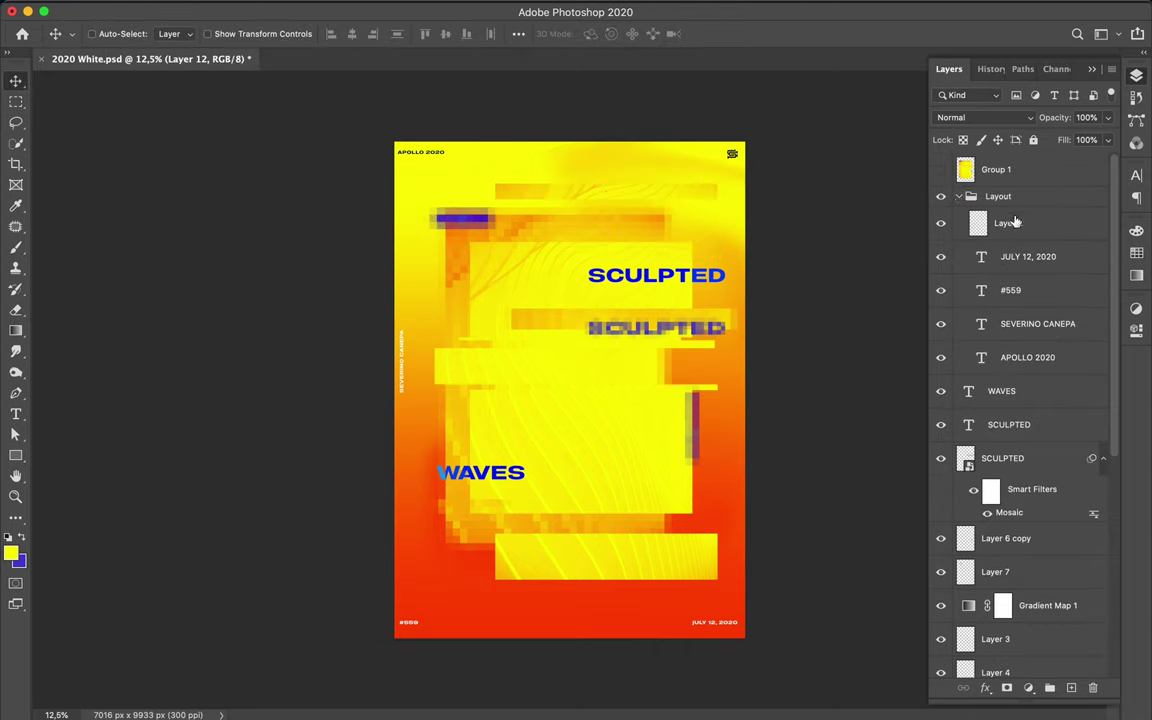
{"action": "left_click", "coordinate": [959, 197]}
{"action": "left_click_drag", "start_coordinate": [1000, 197], "coordinate": [1030, 453]}
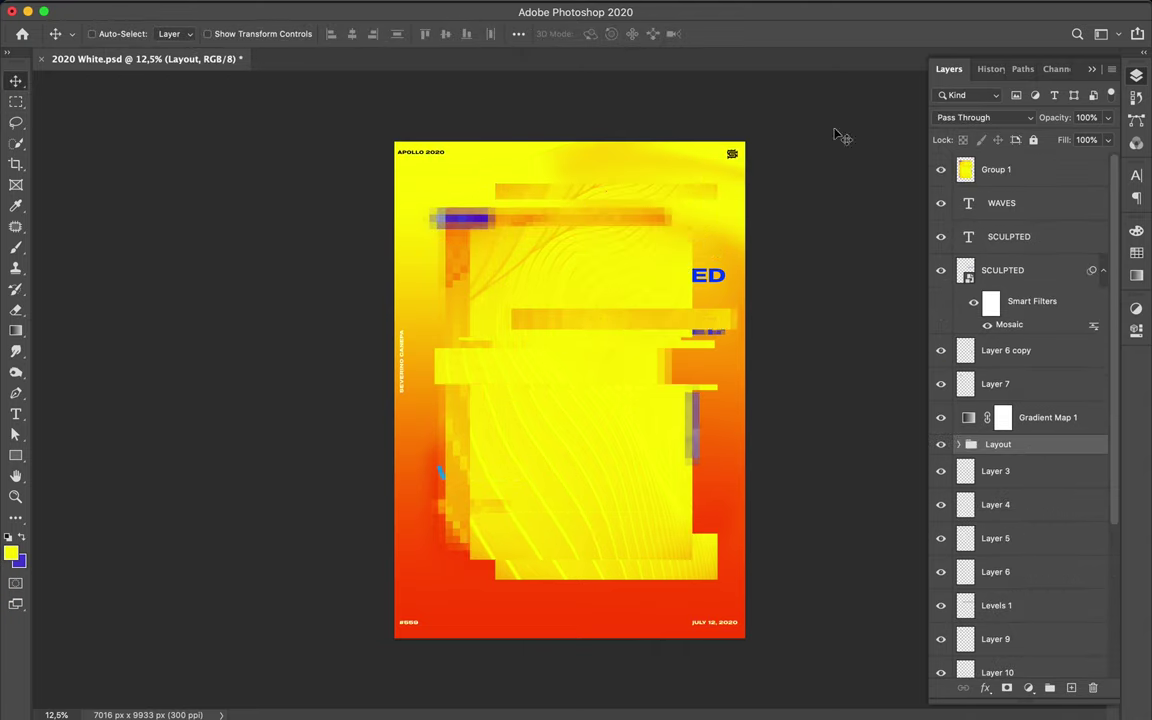
Test a mosaic on the group layer, delete it, and move SCULPTED lower
{"action": "left_click", "coordinate": [1000, 170]}
{"action": "left_click", "coordinate": [374, 8]}
{"action": "left_click", "coordinate": [648, 335]}
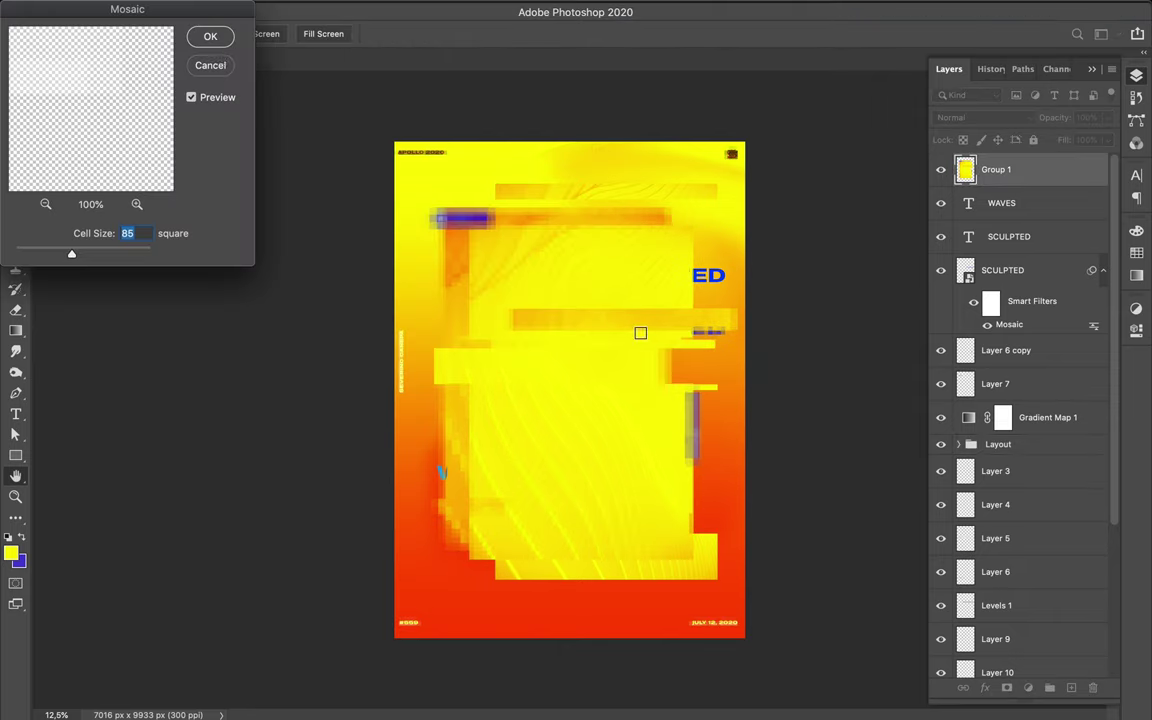
{"action": "left_click", "coordinate": [211, 36]}
{"action": "left_click", "coordinate": [982, 117]}
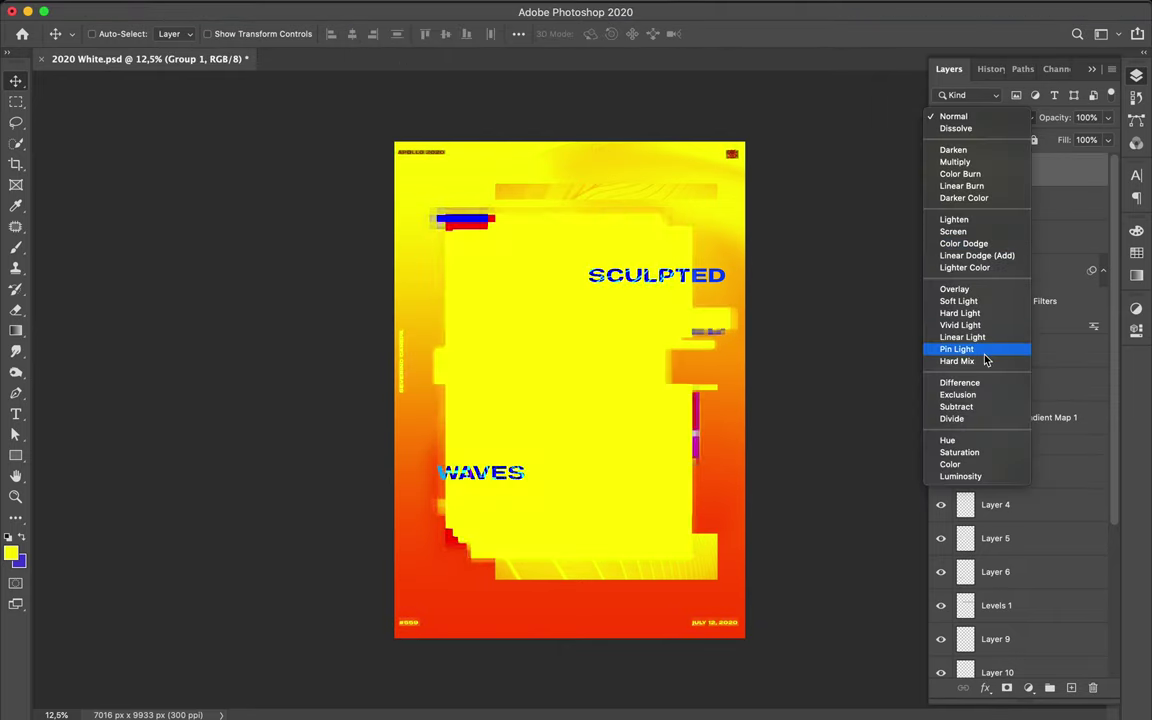
{"action": "left_click", "coordinate": [1061, 177]}
{"action": "key", "text": "Delete"}
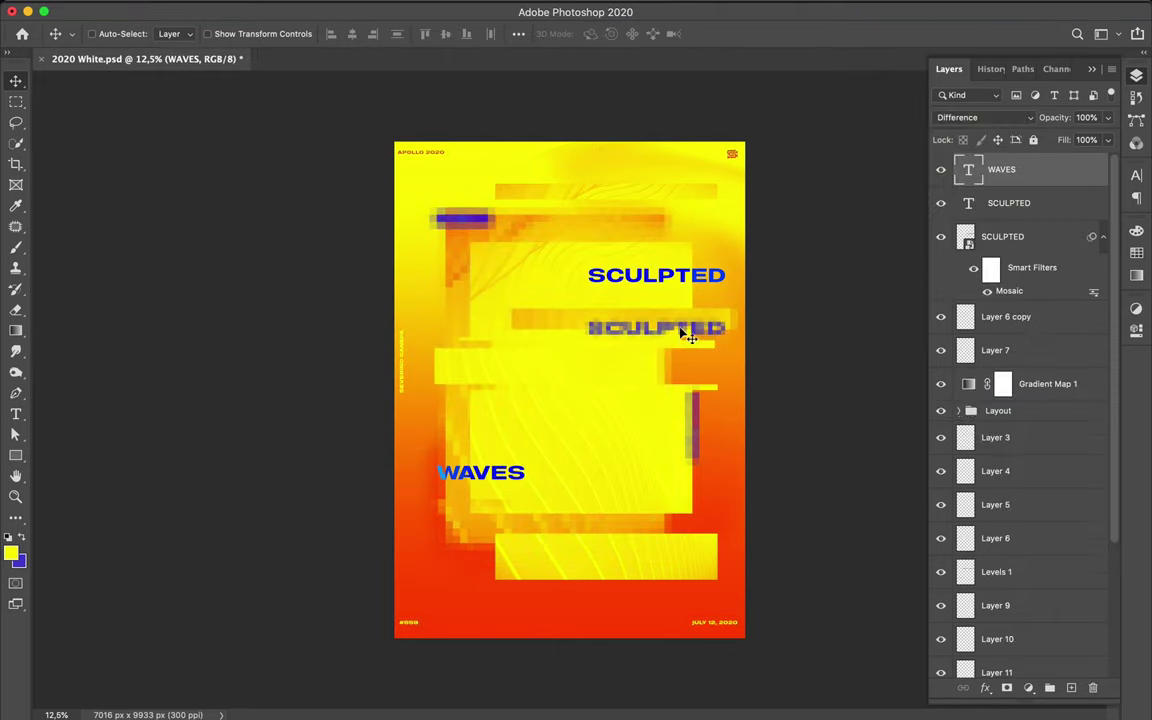
{"action": "mouse_move", "coordinate": [660, 276]}
{"action": "left_mouse_down"}
{"action": "mouse_move", "coordinate": [657, 309]}
{"action": "mouse_move", "coordinate": [684, 330]}
{"action": "left_mouse_up"}
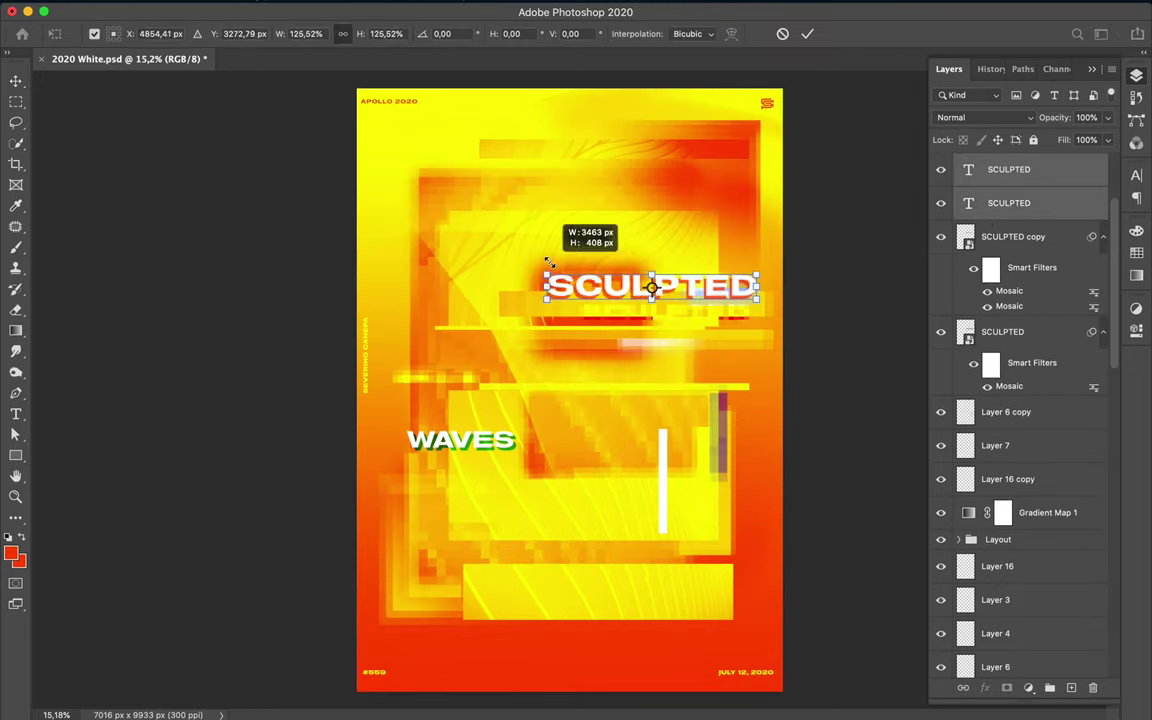
Commit the SCULPTED resize and enlarge the WAVES text to about double size
{"action": "key", "text": "Return"}
{"action": "left_click", "coordinate": [514, 442]}
{"action": "key", "text": "ctrl+t"}
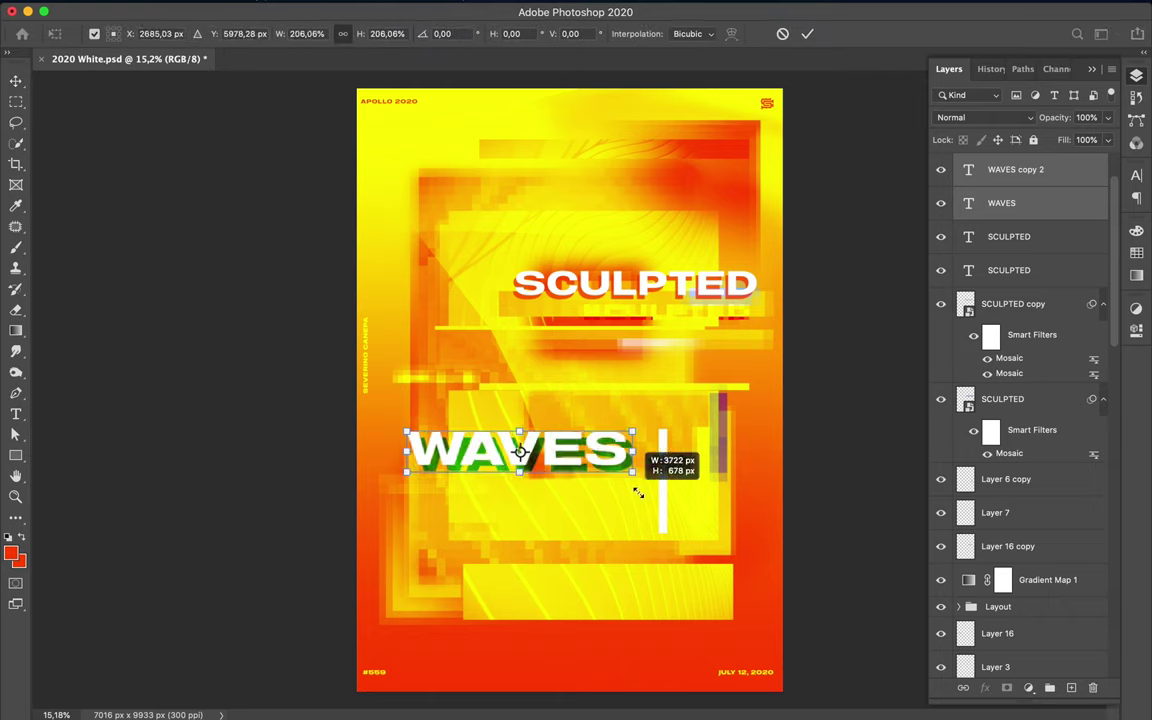
{"action": "left_click_drag", "start_coordinate": [515, 452], "coordinate": [687, 481]}
{"action": "key", "text": "Return"}
Leave the WAVES blend mode unchanged and rasterize the WAVES and SCULPTED copies
{"action": "left_click", "coordinate": [1001, 203]}
{"action": "left_click", "coordinate": [985, 117]}
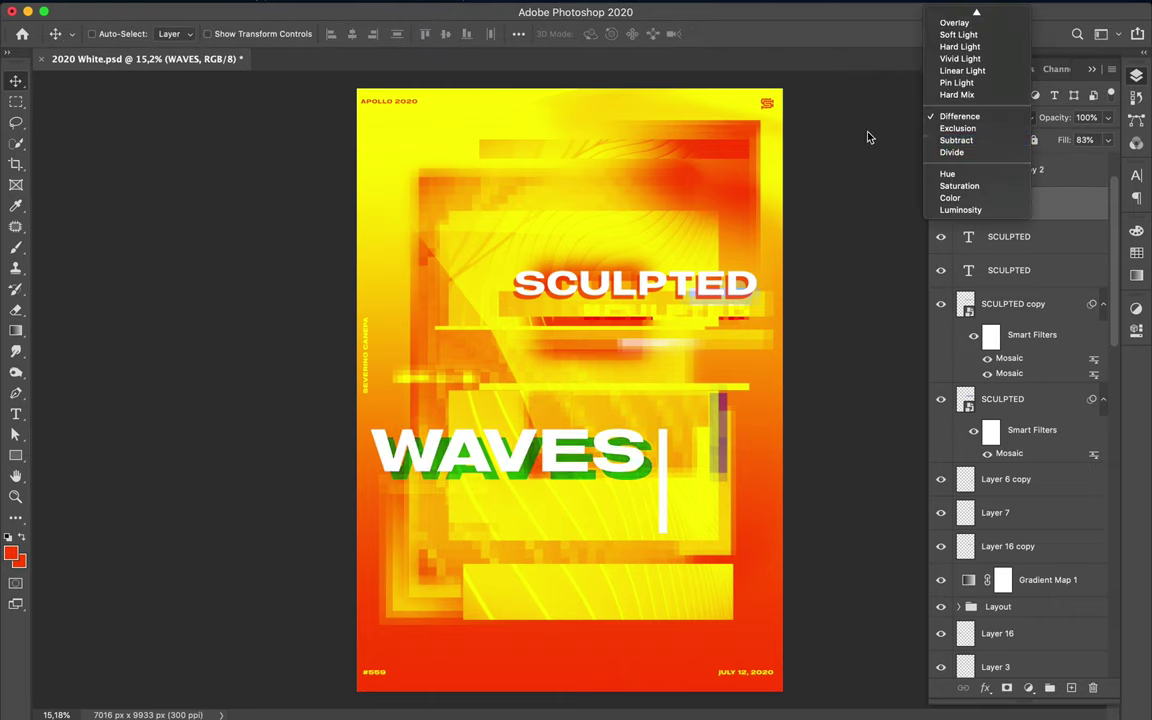
{"action": "key", "text": "Escape"}
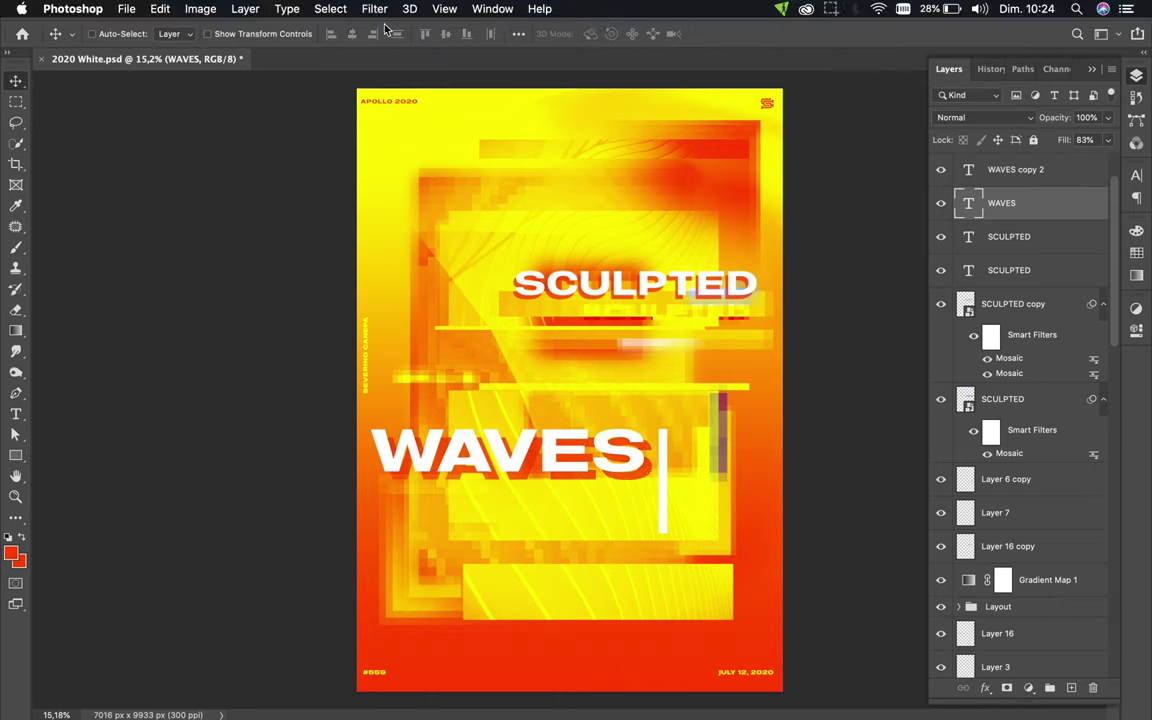
{"action": "left_click", "coordinate": [473, 266]}
Shift the SCULPTED text and the grey bar left and down
{"action": "left_click", "coordinate": [1030, 240], "text": "shift"}
{"action": "key", "text": "ctrl+t"}
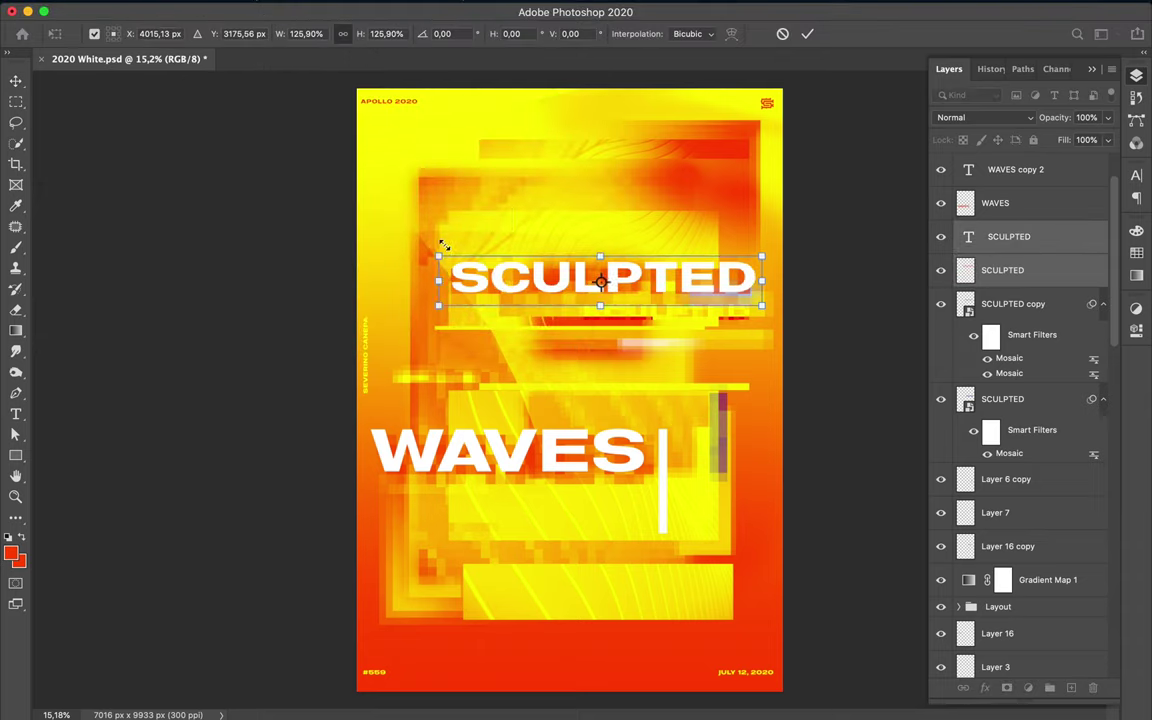
{"action": "key", "text": "Return"}
{"action": "left_click_drag", "start_coordinate": [600, 280], "coordinate": [566, 297]}
{"action": "left_click_drag", "start_coordinate": [718, 432], "coordinate": [648, 470]}
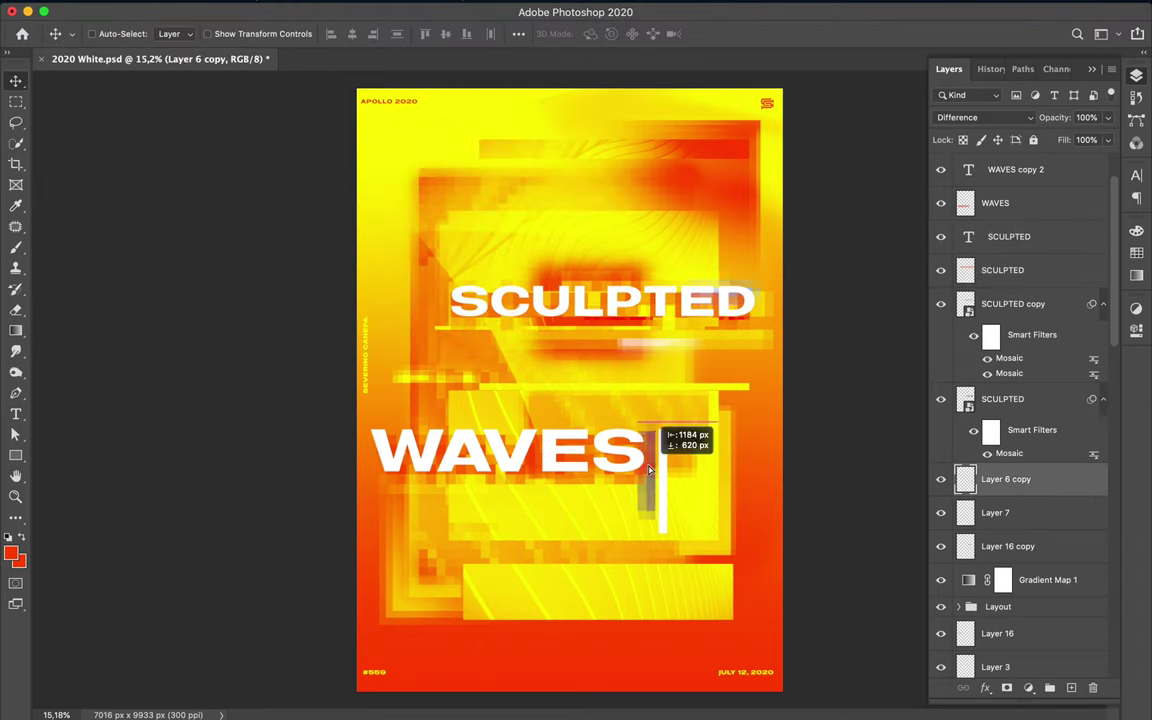
Duplicate SCULPTED twice and WAVES once, offsetting the WAVES copy sideways
{"action": "left_click", "coordinate": [663, 303]}
{"action": "key", "text": "ctrl+j"}
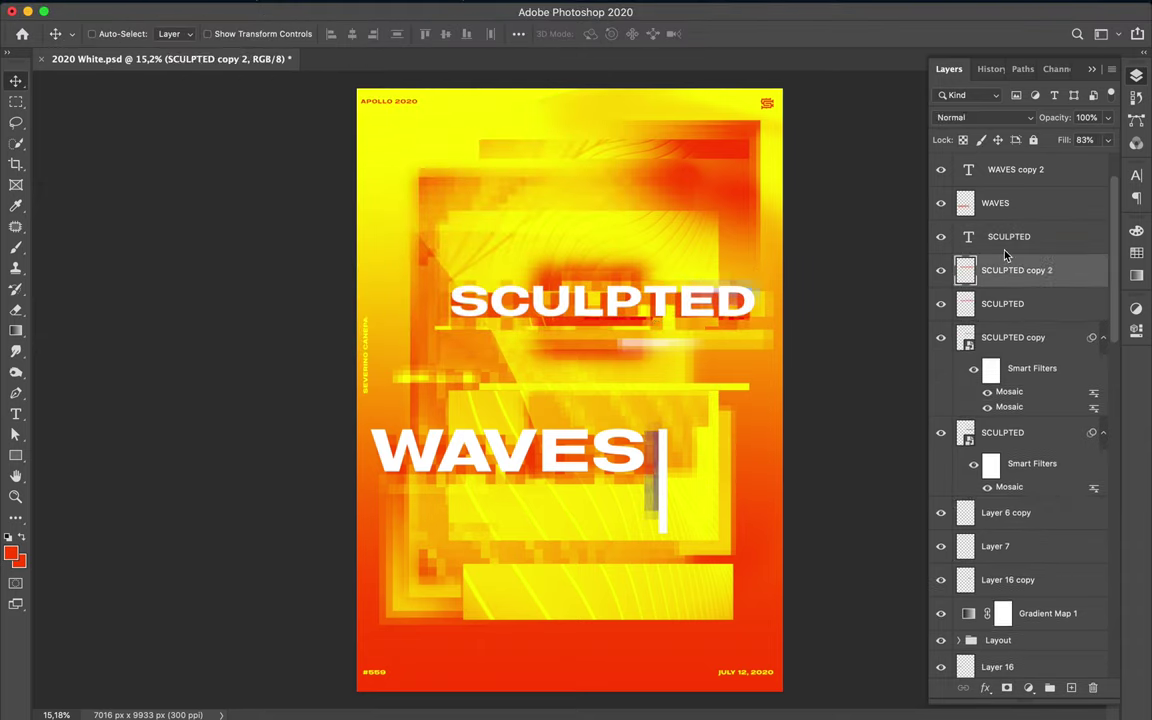
{"action": "key", "text": "ctrl+j"}
{"action": "left_click", "coordinate": [470, 455]}
{"action": "key", "text": "ctrl+j"}
{"action": "left_click_drag", "start_coordinate": [470, 455], "coordinate": [368, 460]}
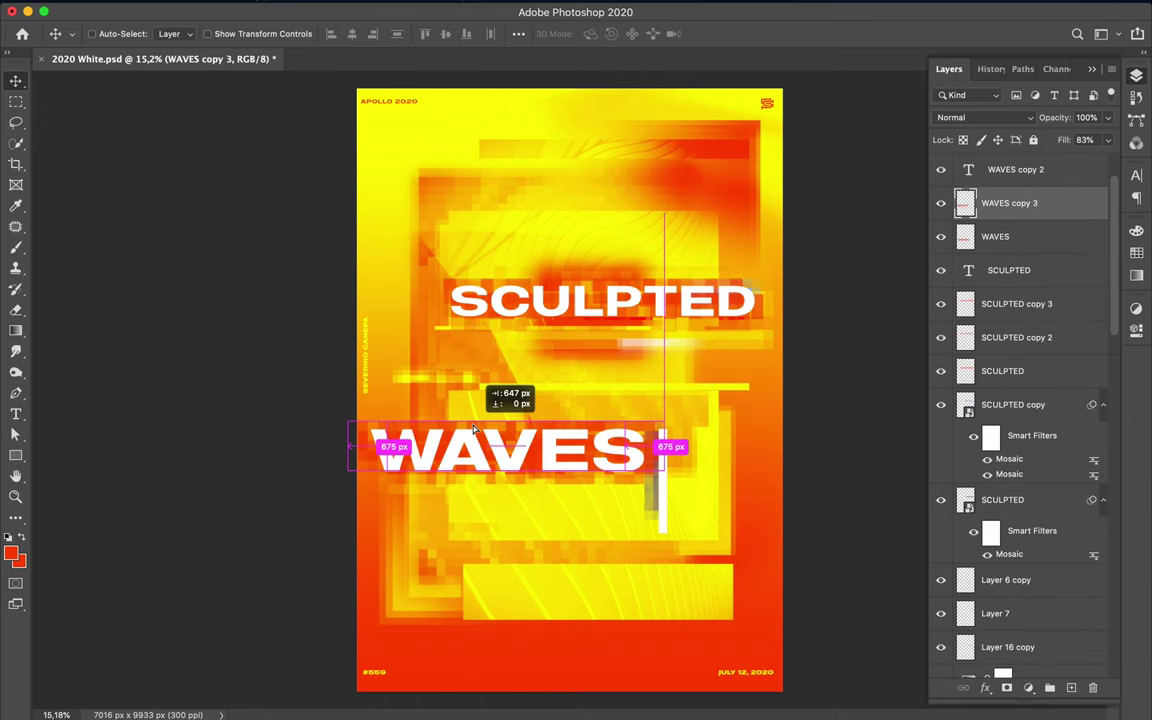
{"action": "double_click", "coordinate": [378, 455]}
{"action": "key", "text": "Escape"}
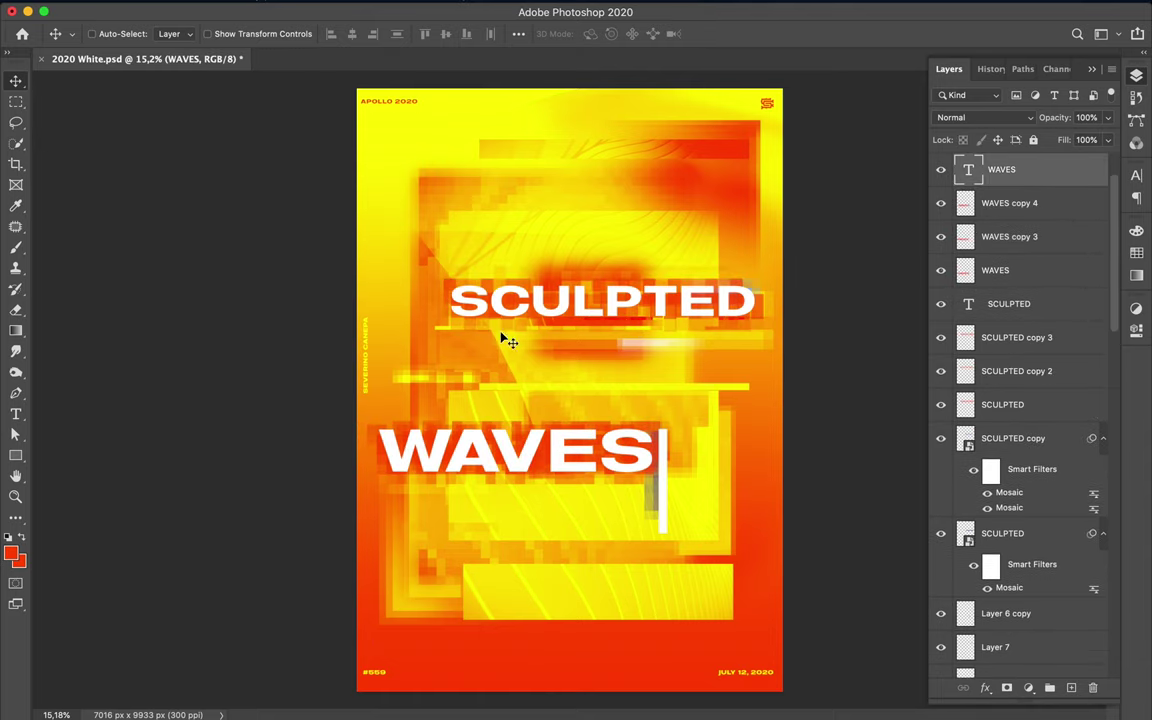
{"action": "key", "text": "Return"}
Pixelate the thin white bar, copy it upper left, and duplicate Layer 10 below itself
{"action": "key", "text": "ctrl+super+f"}
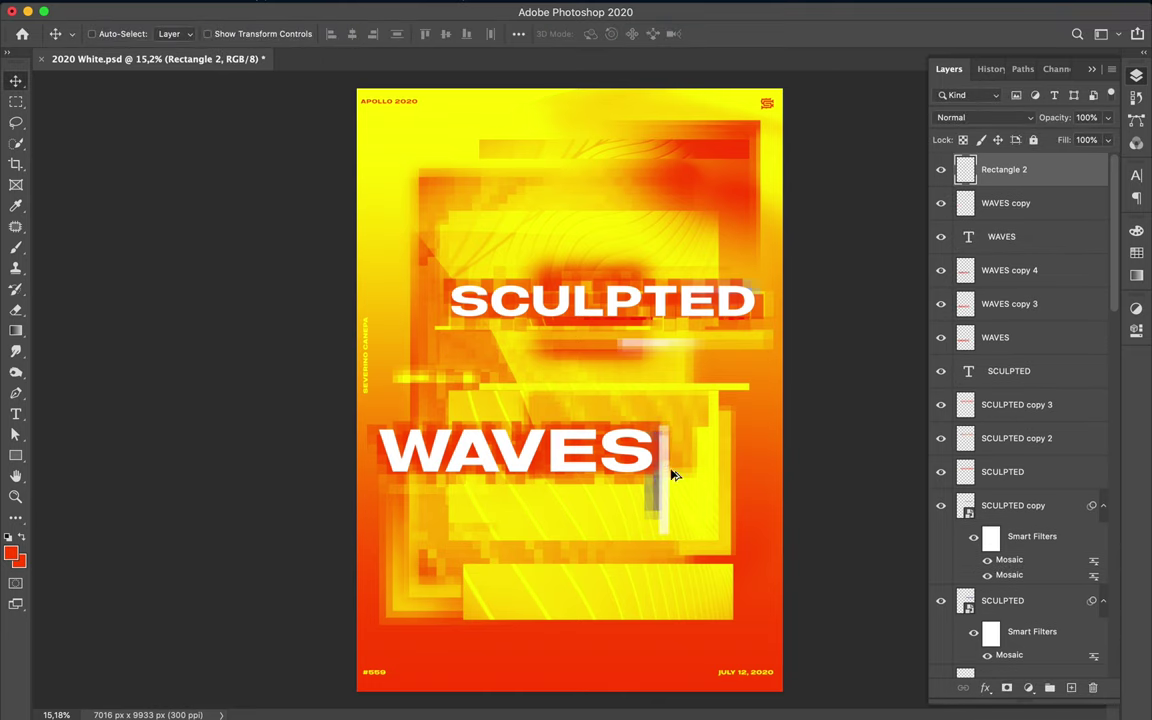
{"action": "left_click_drag", "start_coordinate": [669, 463], "coordinate": [443, 241]}
{"action": "left_click", "coordinate": [494, 226]}
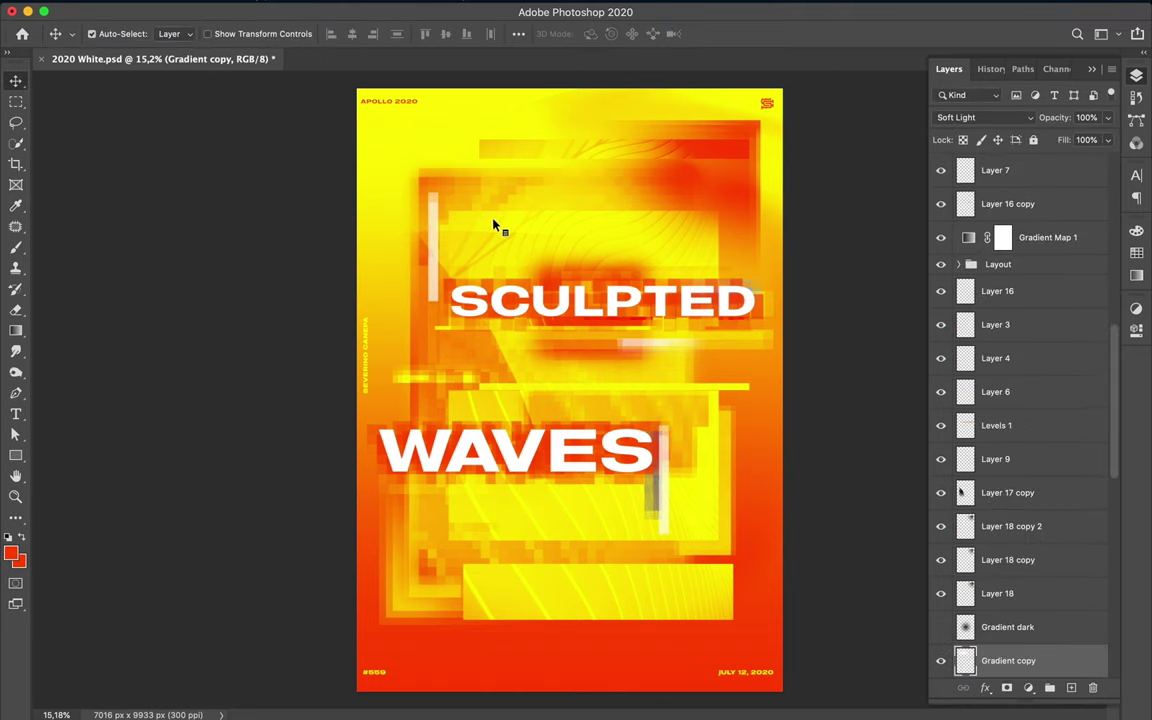
{"action": "left_click_drag", "start_coordinate": [675, 266], "coordinate": [702, 527]}
{"action": "left_click_drag", "start_coordinate": [1008, 660], "coordinate": [1044, 447]}
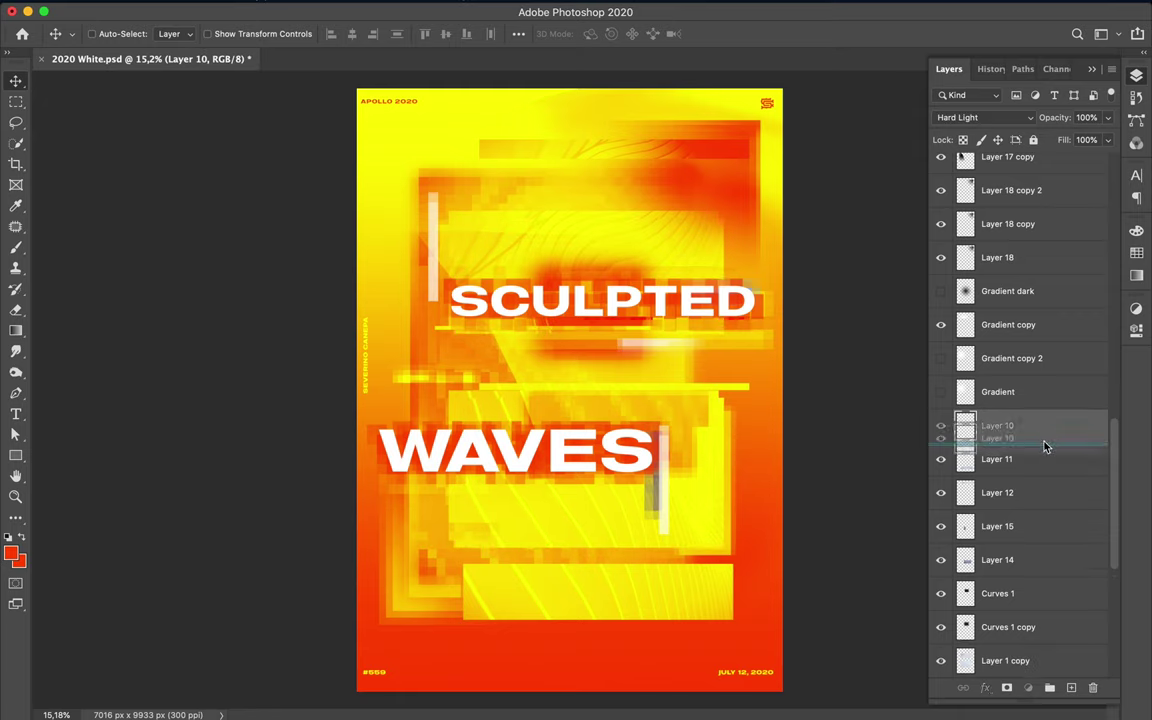
Reposition Layer 1 copy, duplicate it, and apply Gaussian Blur with radius 59
{"action": "left_click_drag", "start_coordinate": [526, 481], "coordinate": [609, 522]}
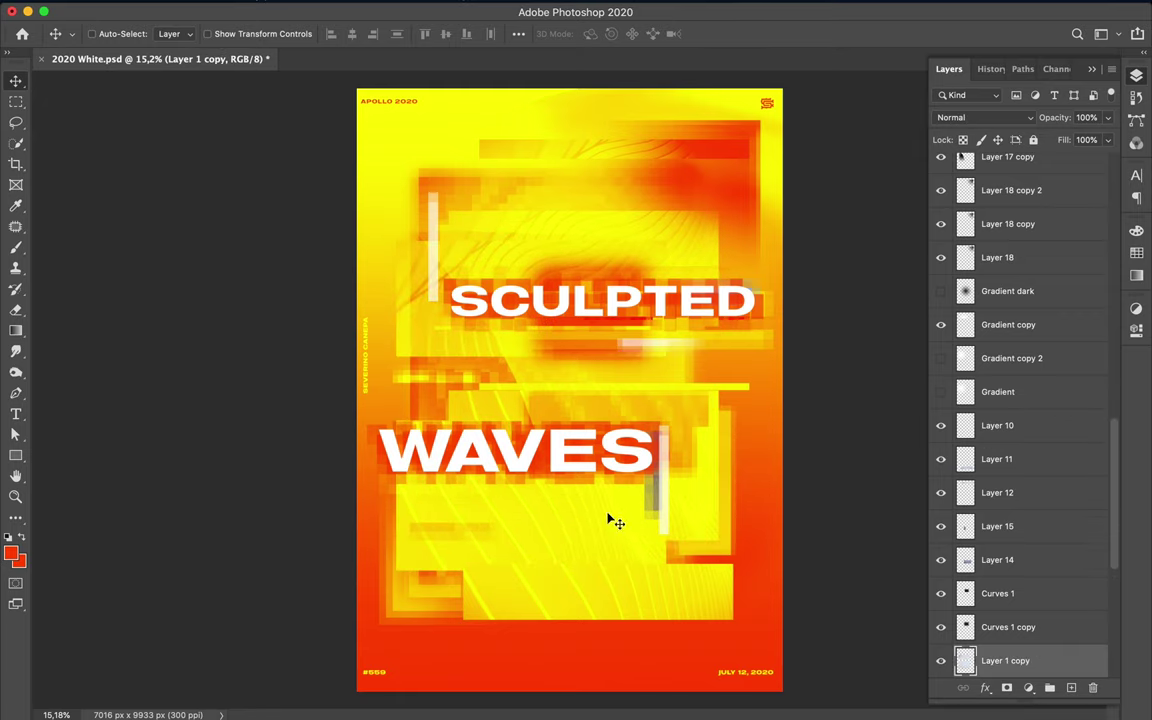
{"action": "left_click", "coordinate": [374, 9]}
{"action": "left_click", "coordinate": [374, 9]}
{"action": "key", "text": "super+j"}
{"action": "left_click", "coordinate": [374, 9]}
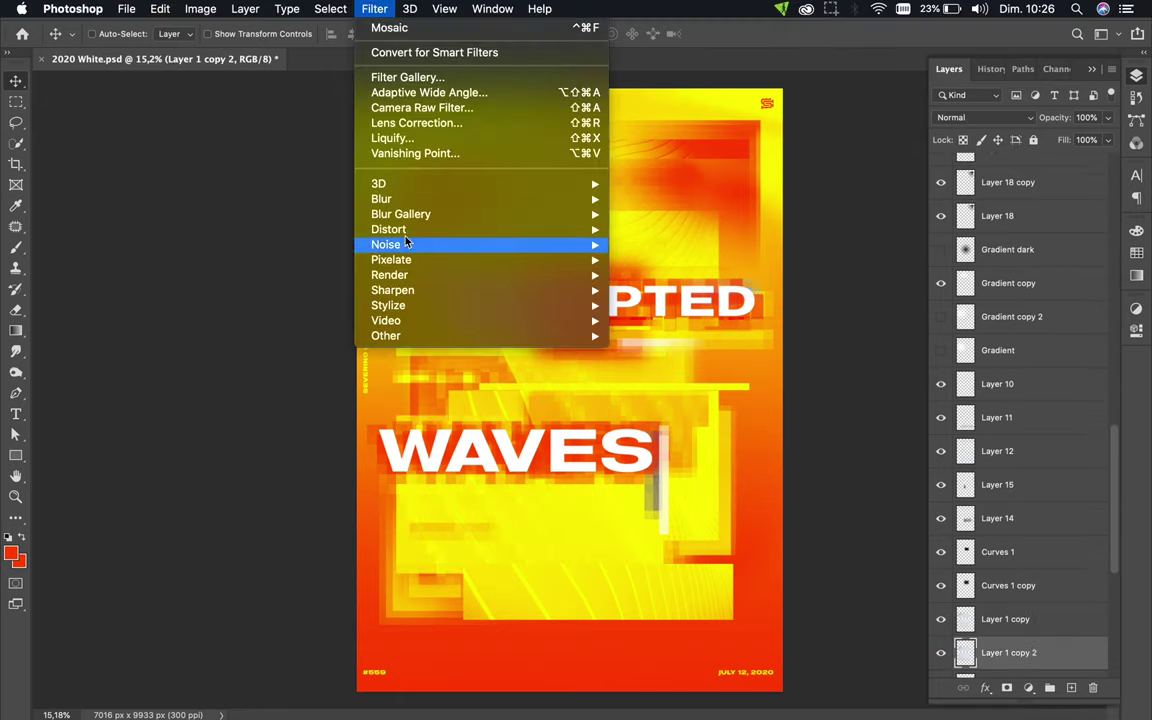
{"action": "left_click", "coordinate": [660, 262]}
{"action": "left_click_drag", "start_coordinate": [824, 391], "coordinate": [805, 393]}
Apply the blur, add a Levels adjustment layer, and shift the striped block up-left
{"action": "key", "text": "Return"}
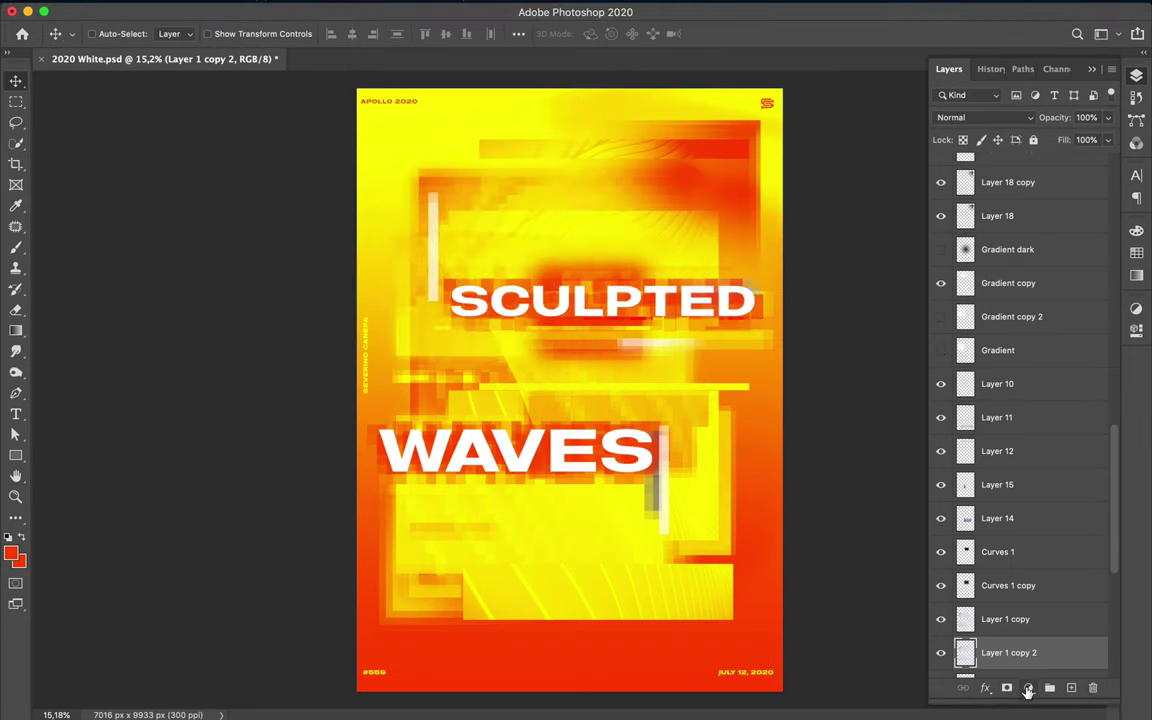
{"action": "left_click", "coordinate": [1028, 688]}
{"action": "left_click", "coordinate": [950, 434]}
{"action": "left_click", "coordinate": [1136, 75]}
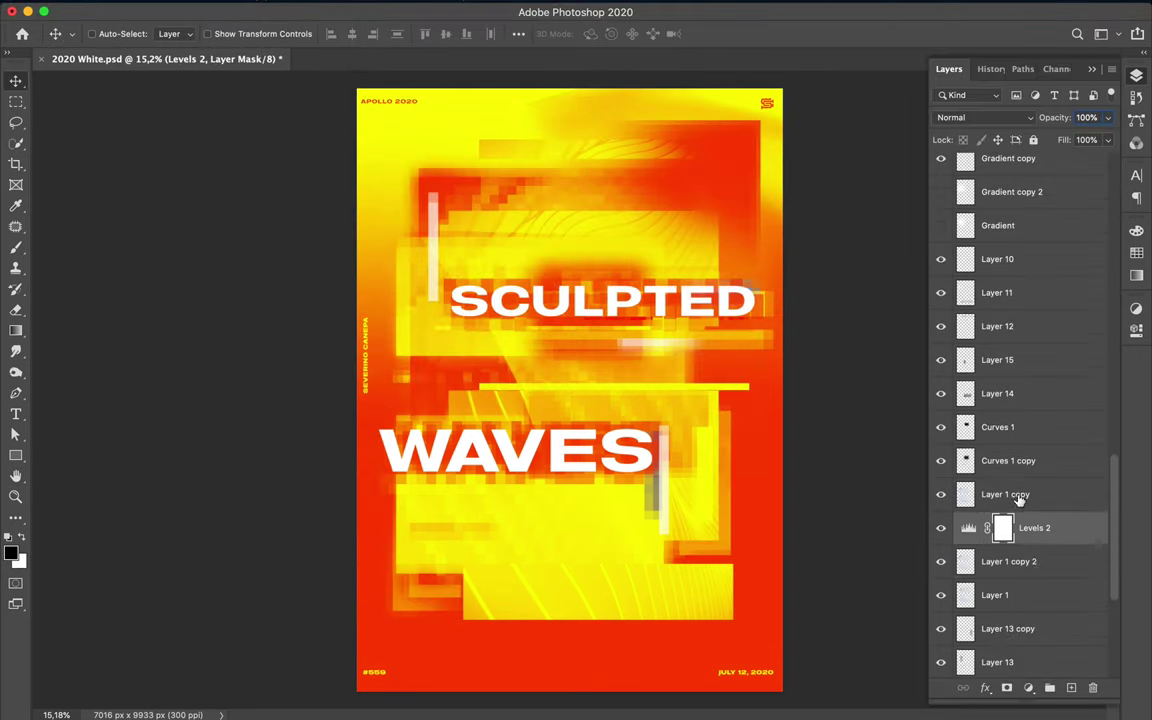
{"action": "left_click", "coordinate": [1018, 524]}
{"action": "mouse_move", "coordinate": [687, 469]}
{"action": "left_mouse_down"}
{"action": "mouse_move", "coordinate": [706, 488]}
{"action": "mouse_move", "coordinate": [726, 487]}
{"action": "left_mouse_up"}
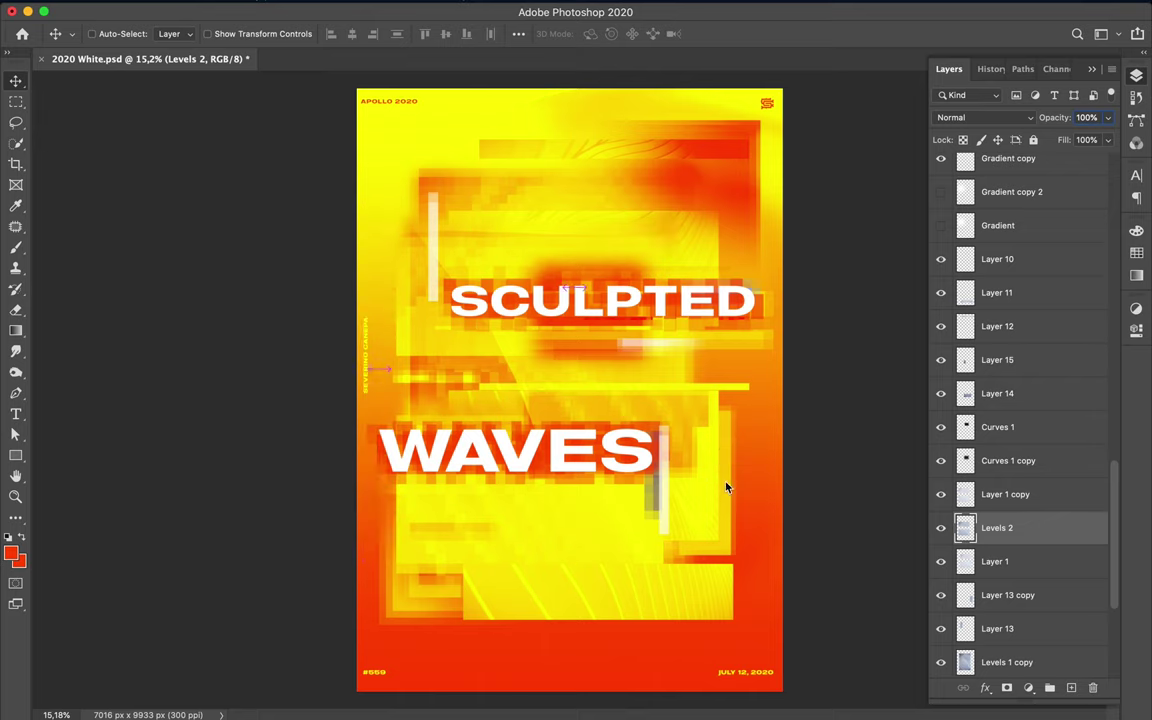
{"action": "left_click_drag", "start_coordinate": [658, 599], "coordinate": [617, 557]}
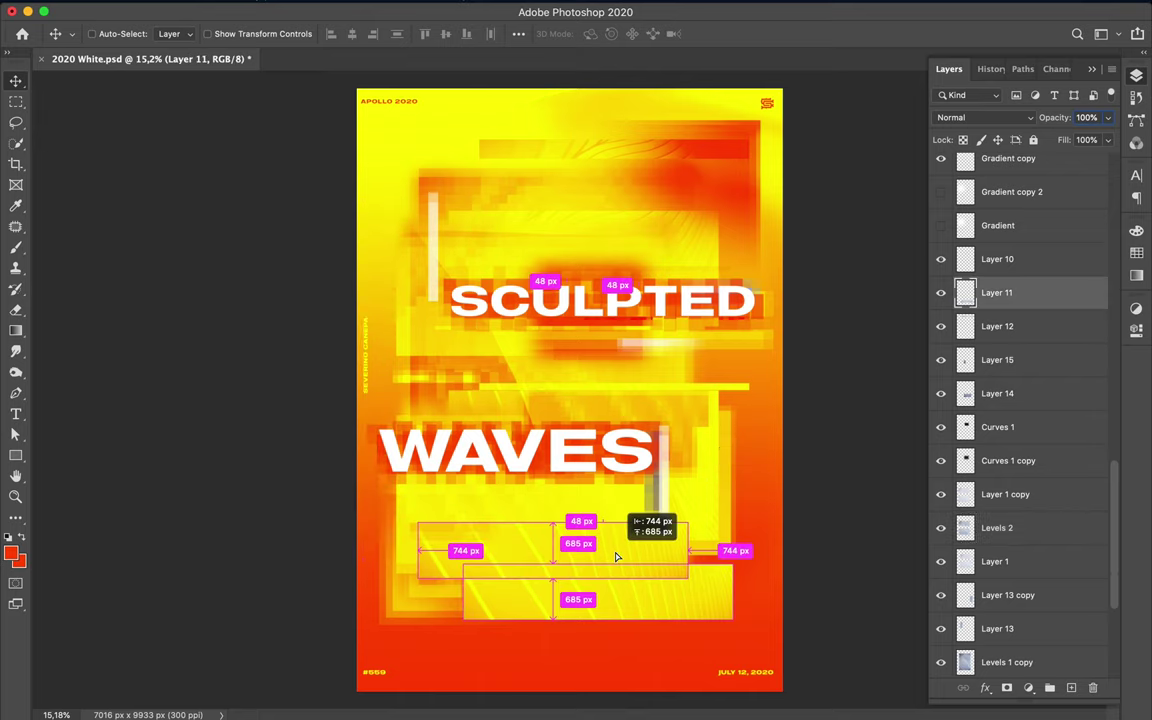
Create a red marquee shape as Layer 19 below Layer 18 and position it
{"action": "left_click", "coordinate": [500, 407]}
{"action": "key", "text": "m"}
{"action": "left_click_drag", "start_coordinate": [514, 347], "coordinate": [591, 622]}
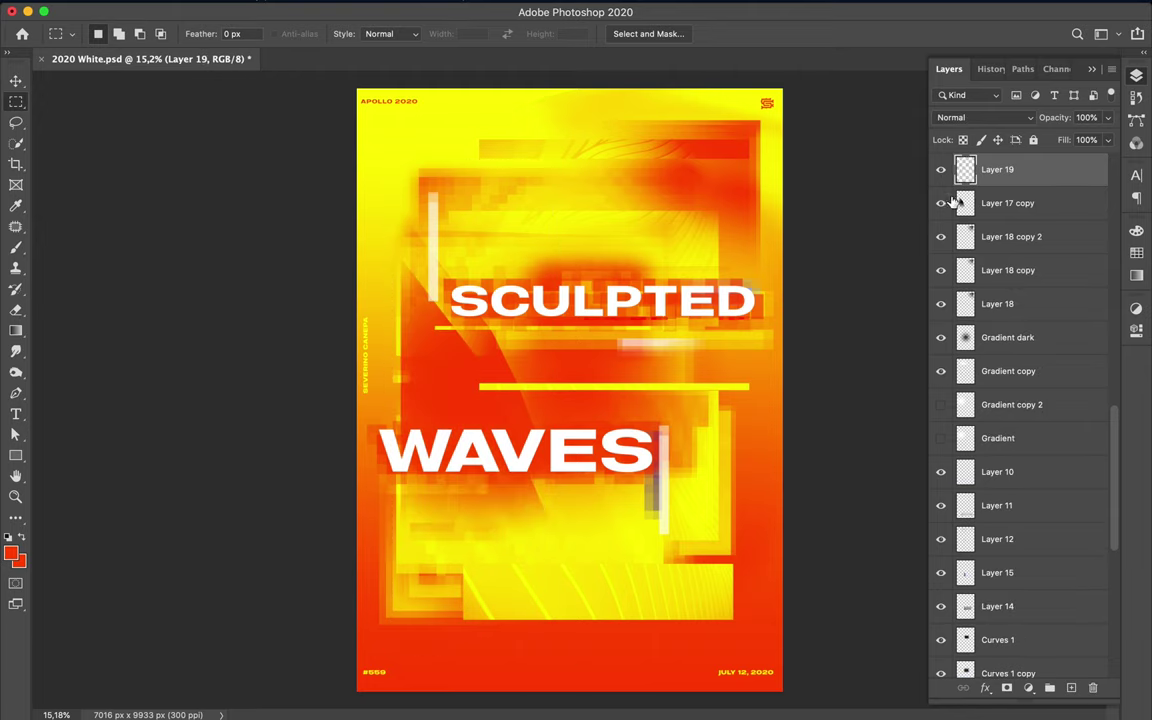
{"action": "left_click_drag", "start_coordinate": [997, 169], "coordinate": [1000, 316]}
{"action": "key", "text": "v"}
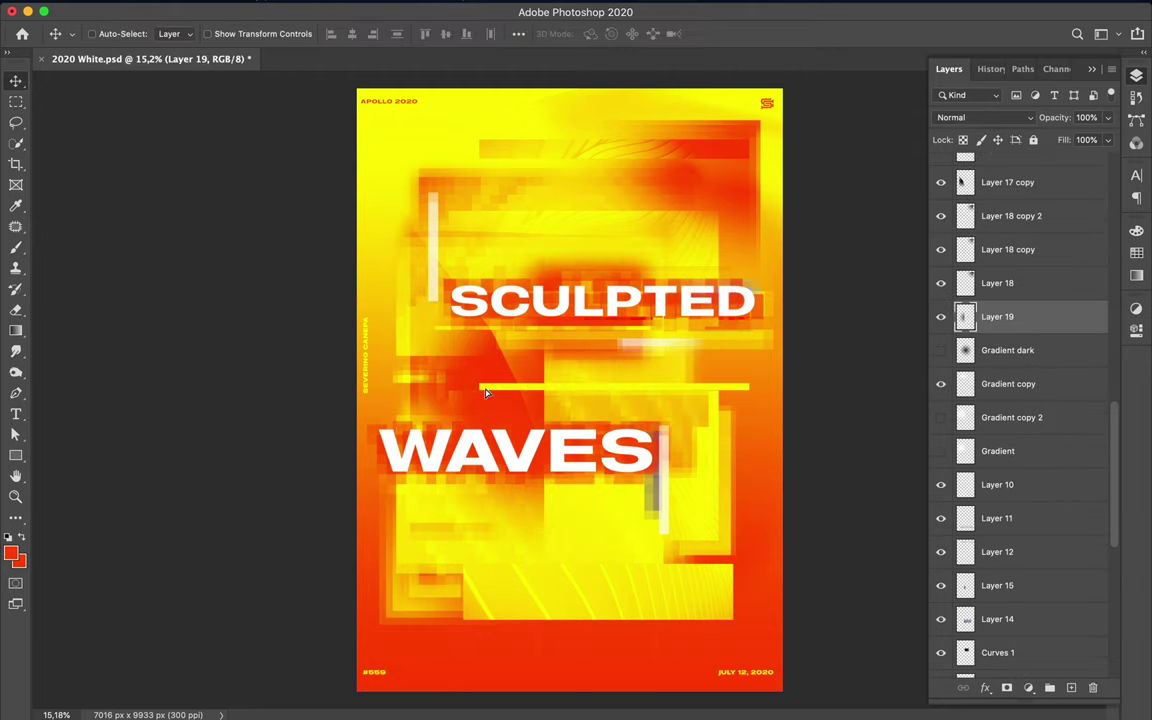
{"action": "mouse_move", "coordinate": [480, 345]}
{"action": "left_mouse_down"}
{"action": "mouse_move", "coordinate": [490, 308]}
{"action": "mouse_move", "coordinate": [633, 403]}
{"action": "left_mouse_up"}
Duplicate the red shape, flip the copy at -100%, and move it into place
{"action": "key", "text": "ctrl+j"}
{"action": "key", "text": "ctrl+t"}
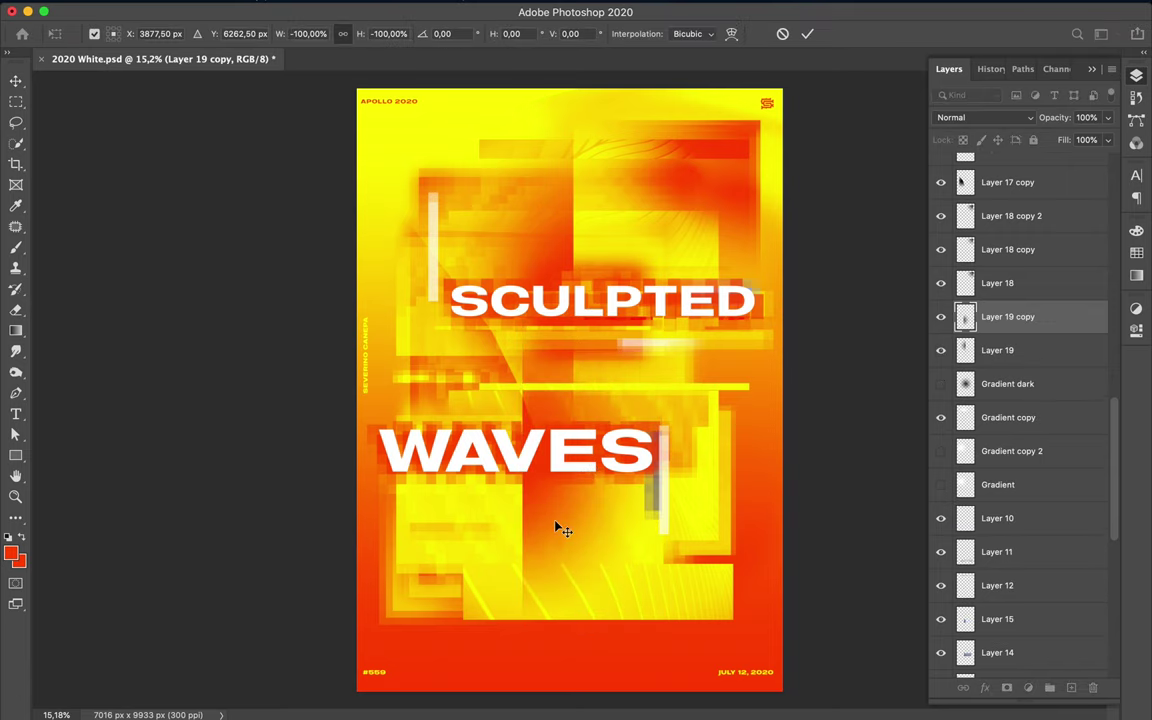
{"action": "key", "text": "Return"}
{"action": "left_click_drag", "start_coordinate": [563, 530], "coordinate": [607, 527]}
Copy a small rectangular slice to a new Layer 20
{"action": "key", "text": "m"}
{"action": "left_click_drag", "start_coordinate": [470, 500], "coordinate": [551, 509]}
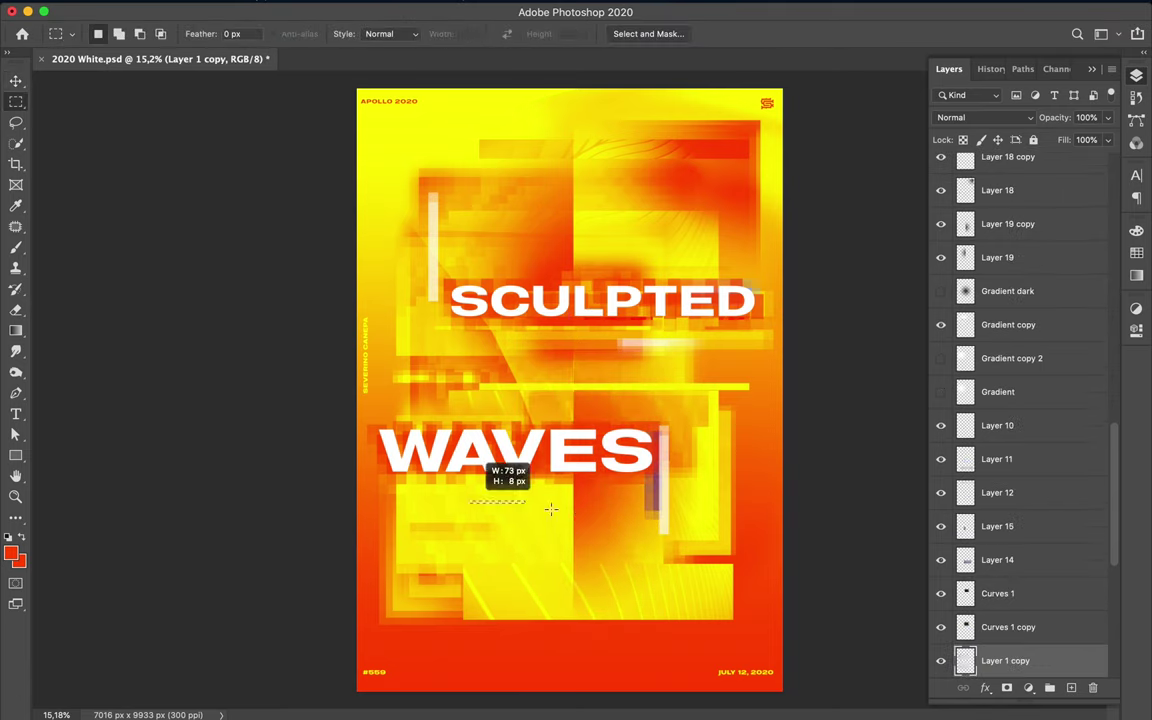
{"action": "key", "text": "ctrl+j"}
Move the Layer 20 slice and apply a Mosaic filter to it
{"action": "key", "text": "v"}
{"action": "left_click_drag", "start_coordinate": [560, 241], "coordinate": [620, 249]}
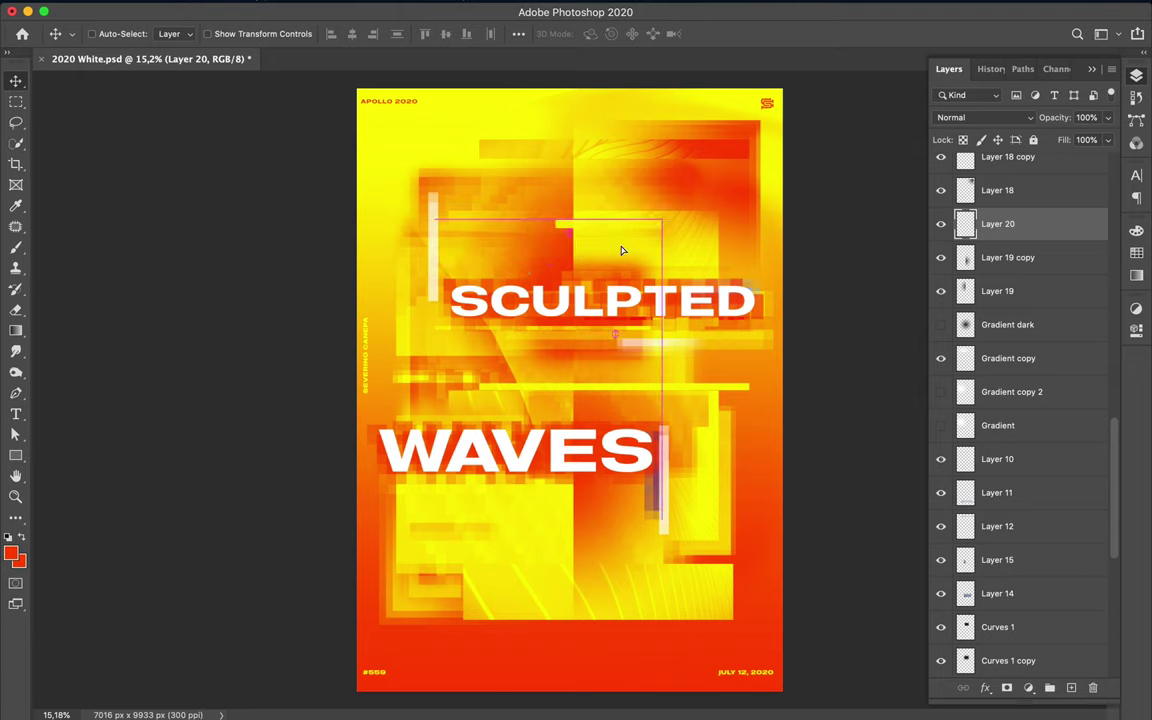
{"action": "left_click", "coordinate": [376, 9]}
{"action": "left_click", "coordinate": [660, 334]}
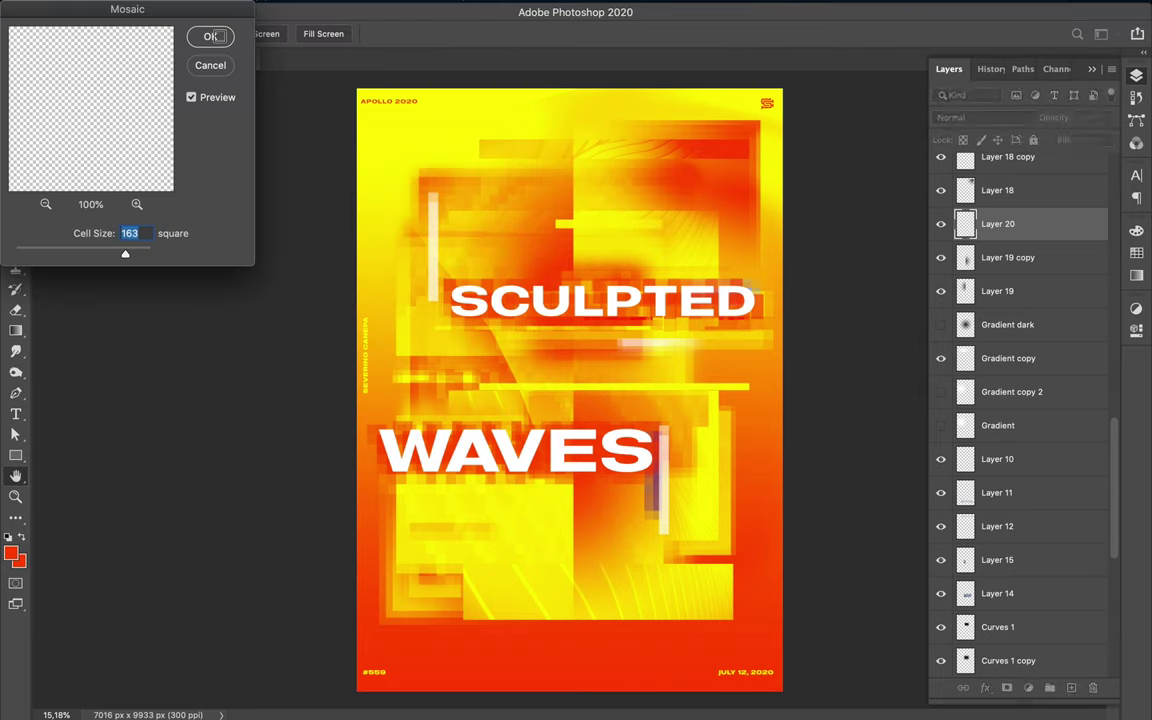
{"action": "left_click", "coordinate": [210, 36]}
Duplicate Layer 20 twice with offsets, moving Layer 20 copy 2 lower in the stack
{"action": "left_click_drag", "start_coordinate": [600, 195], "coordinate": [483, 472]}
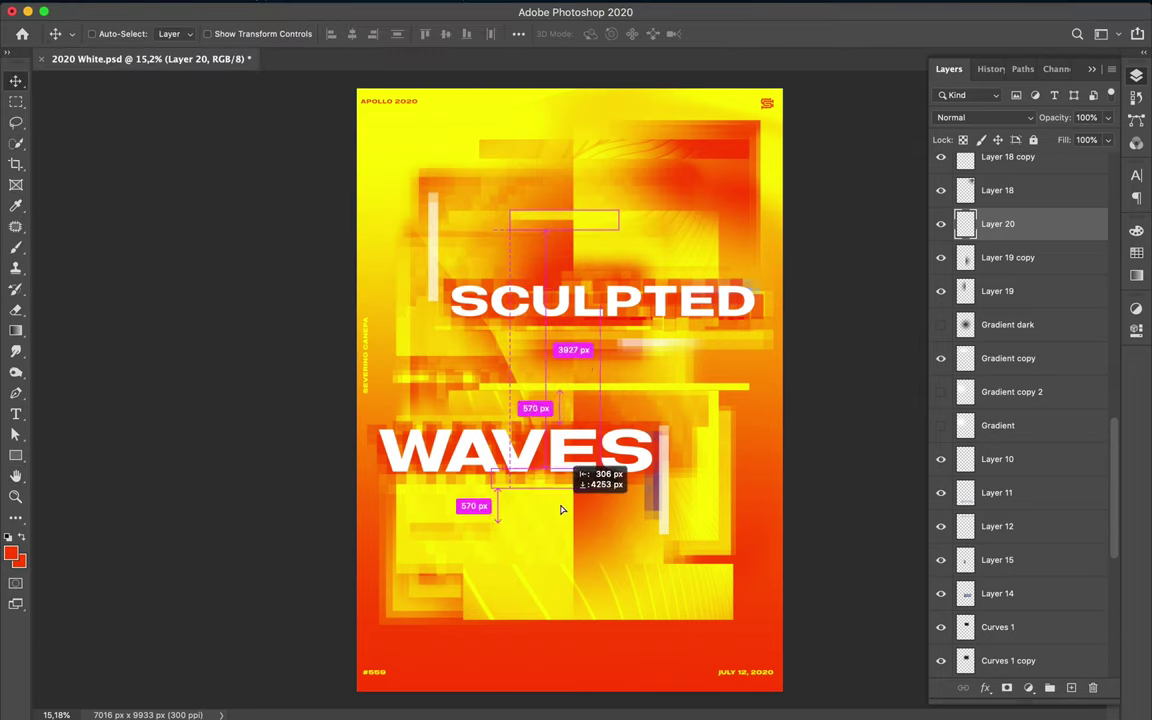
{"action": "key", "text": "ctrl+t"}
{"action": "key", "text": "Return"}
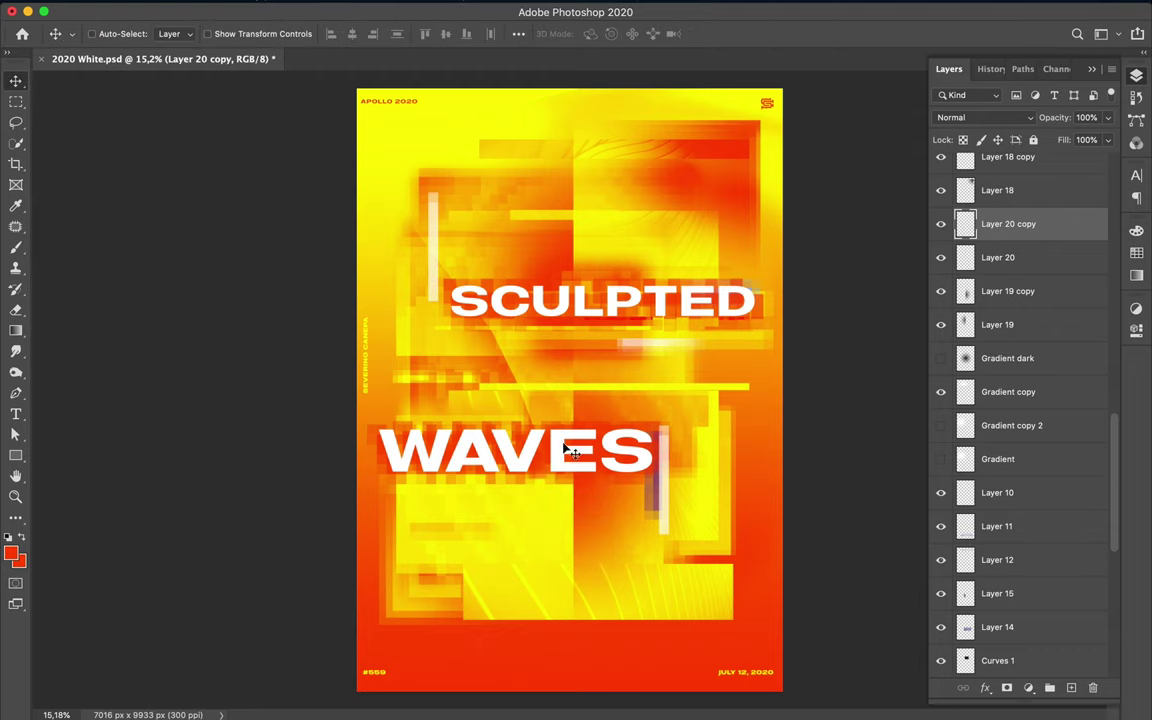
{"action": "left_click_drag", "start_coordinate": [571, 498], "coordinate": [590, 540]}
{"action": "left_click_drag", "start_coordinate": [1010, 224], "coordinate": [1006, 556]}
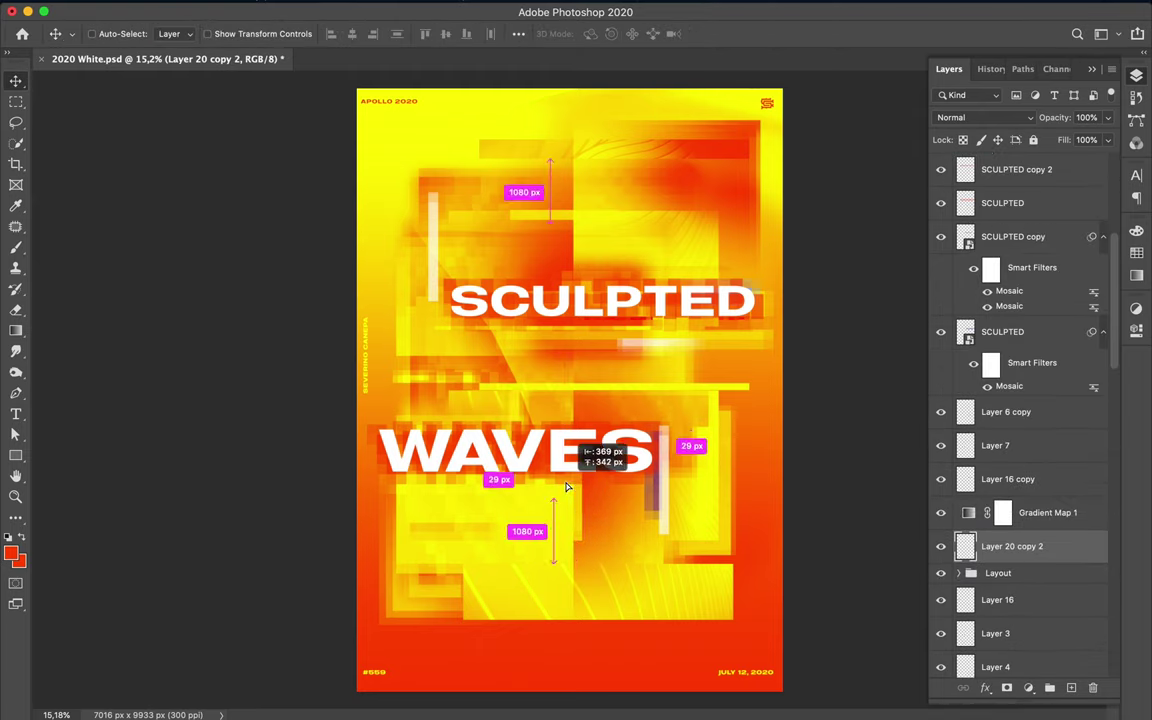
Place Layer 19 copy 2 directly under Gradient Map 1 with Hard Light blending
{"action": "left_click", "coordinate": [688, 455]}
{"action": "left_click", "coordinate": [985, 117]}
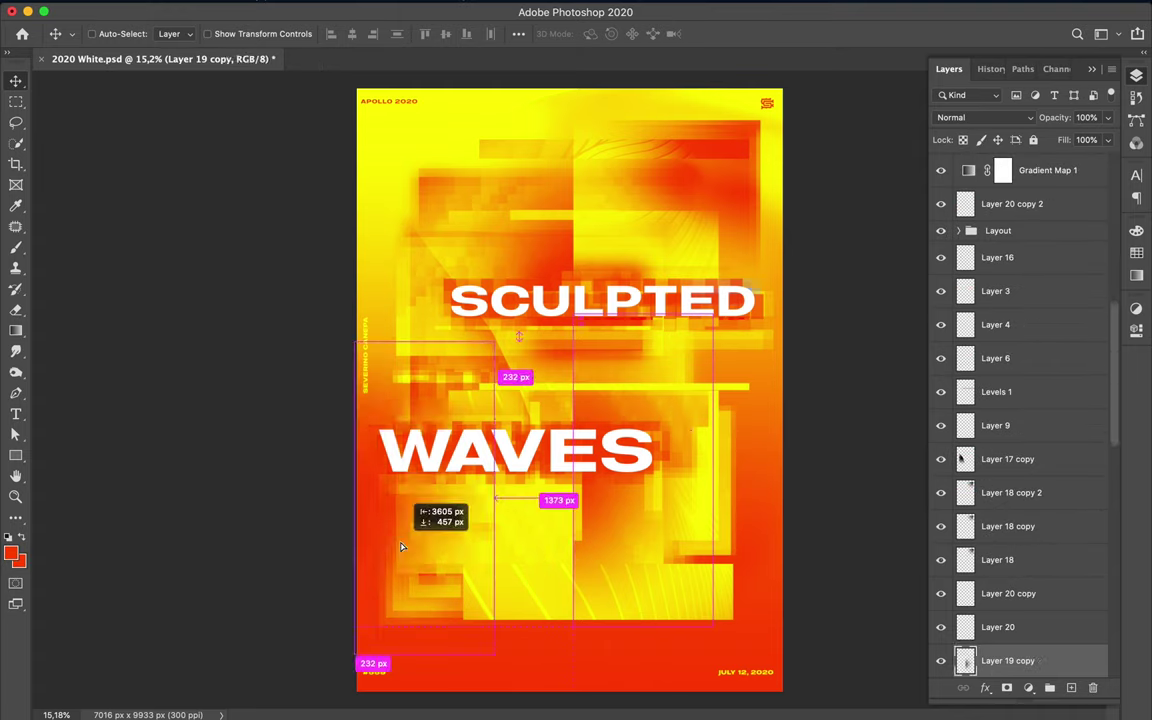
{"action": "left_click_drag", "start_coordinate": [1033, 347], "coordinate": [1021, 200]}
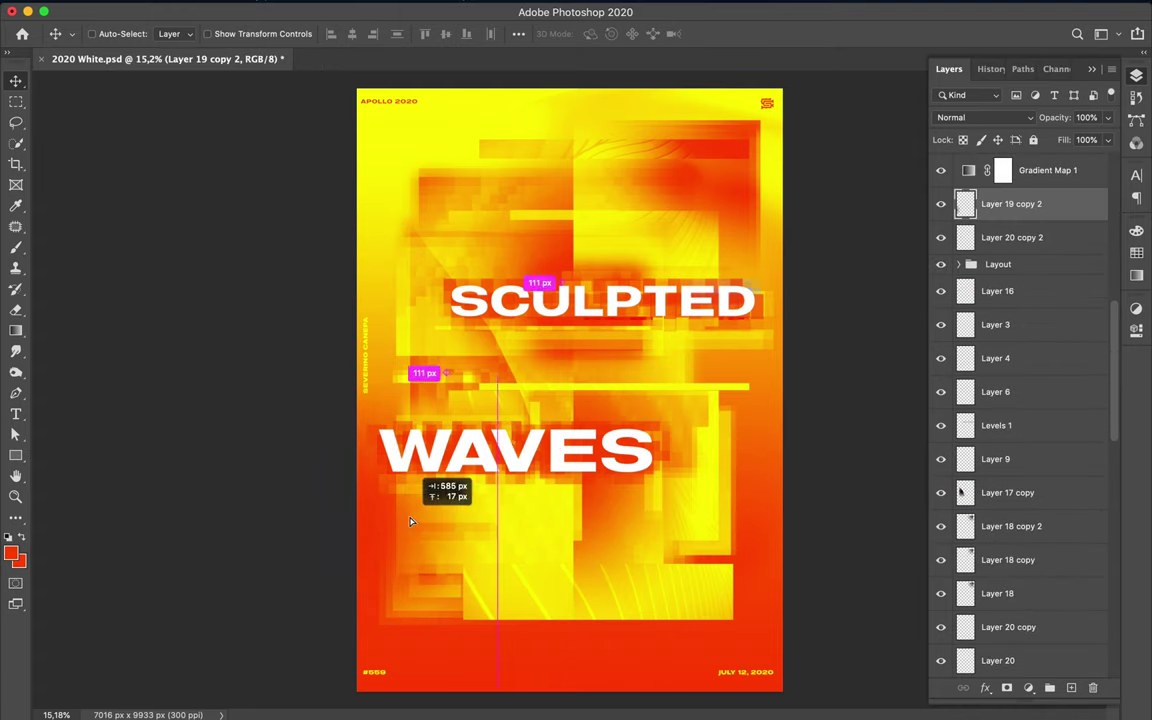
{"action": "left_click", "coordinate": [985, 117]}
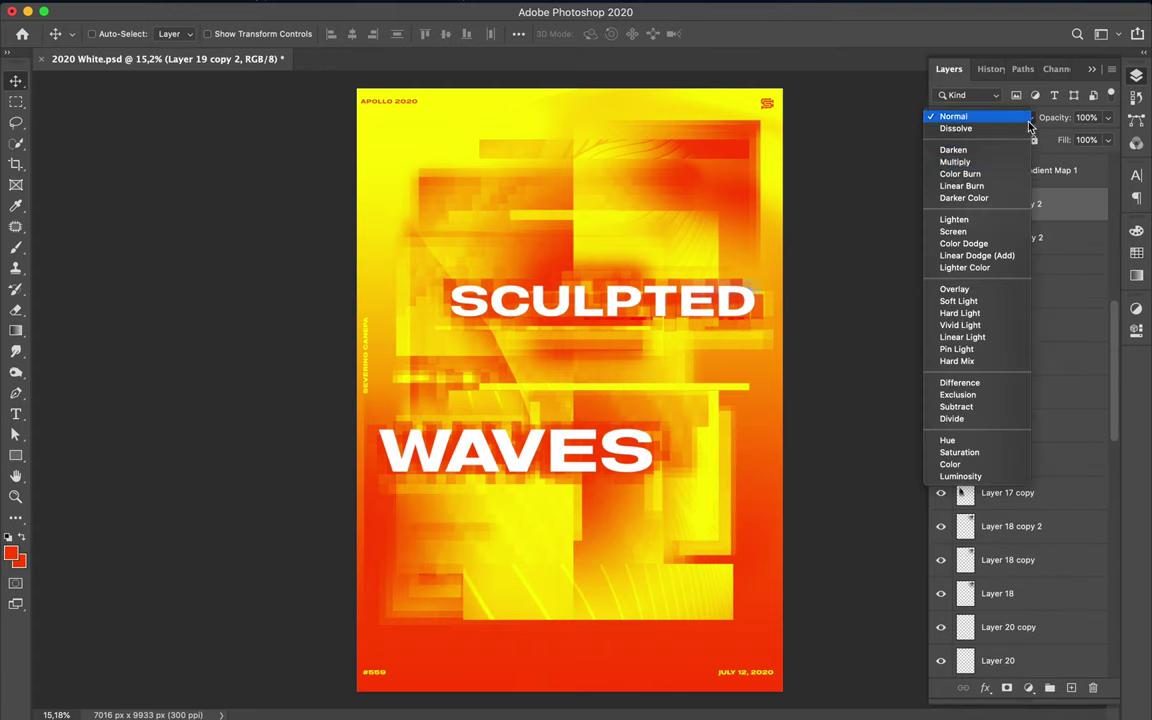
{"action": "left_click", "coordinate": [1024, 313]}
{"action": "scroll", "coordinate": [1026, 300], "scroll_direction": "down", "scroll_amount": 5}
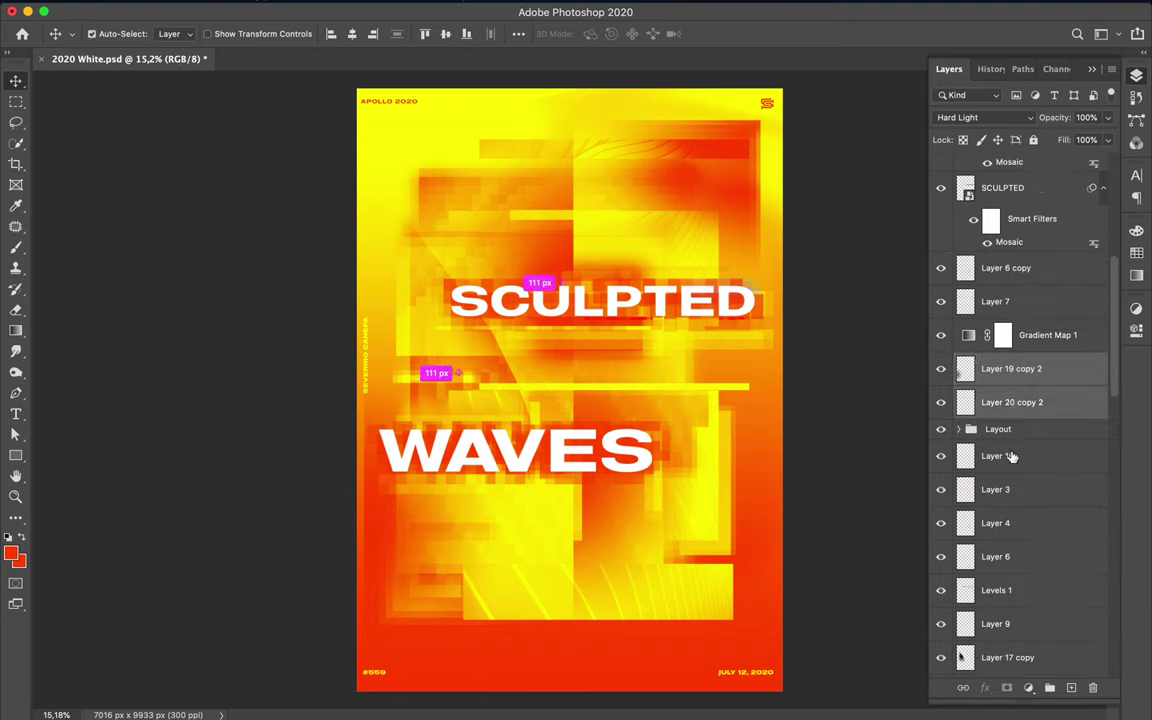
Scale Layers 16–20 and Layer 19 copy 2 to about 84% and nudge them into place
{"action": "left_click", "coordinate": [1007, 641], "text": "shift"}
{"action": "scroll", "coordinate": [1020, 450], "scroll_direction": "up", "scroll_amount": 3}
{"action": "left_click", "coordinate": [1011, 364], "text": "ctrl"}
{"action": "key", "text": "ctrl+t"}
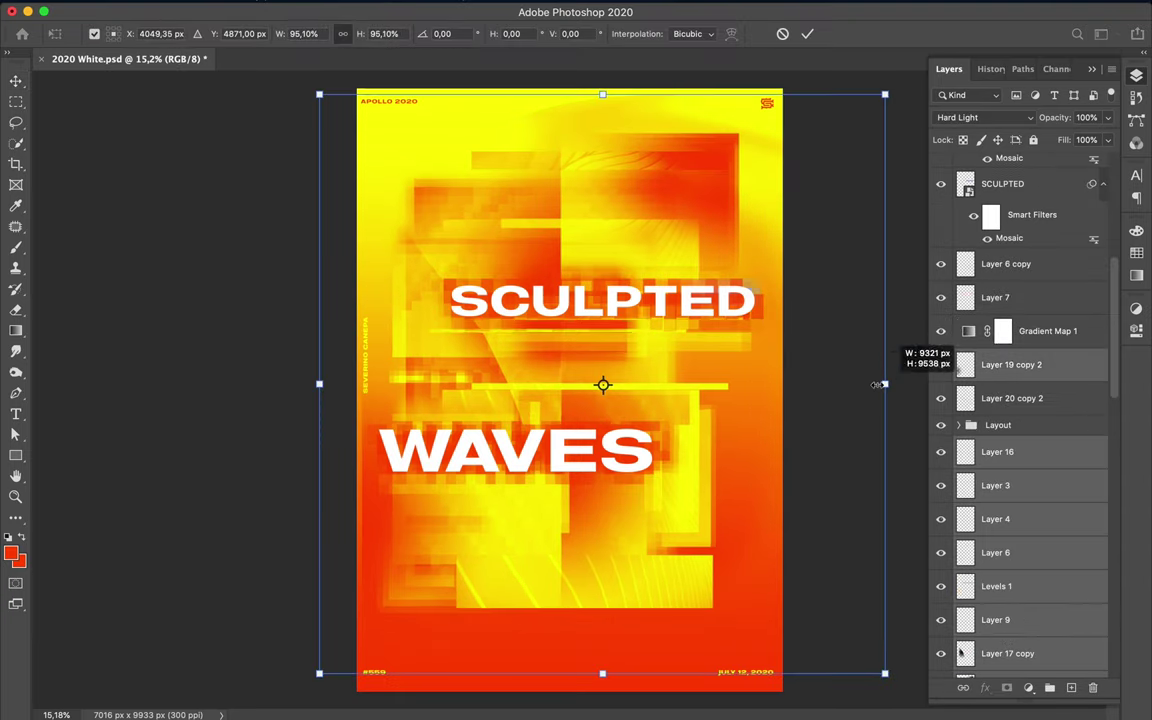
{"action": "left_click_drag", "start_coordinate": [319, 383], "coordinate": [373, 383]}
{"action": "left_click_drag", "start_coordinate": [619, 358], "coordinate": [599, 358]}
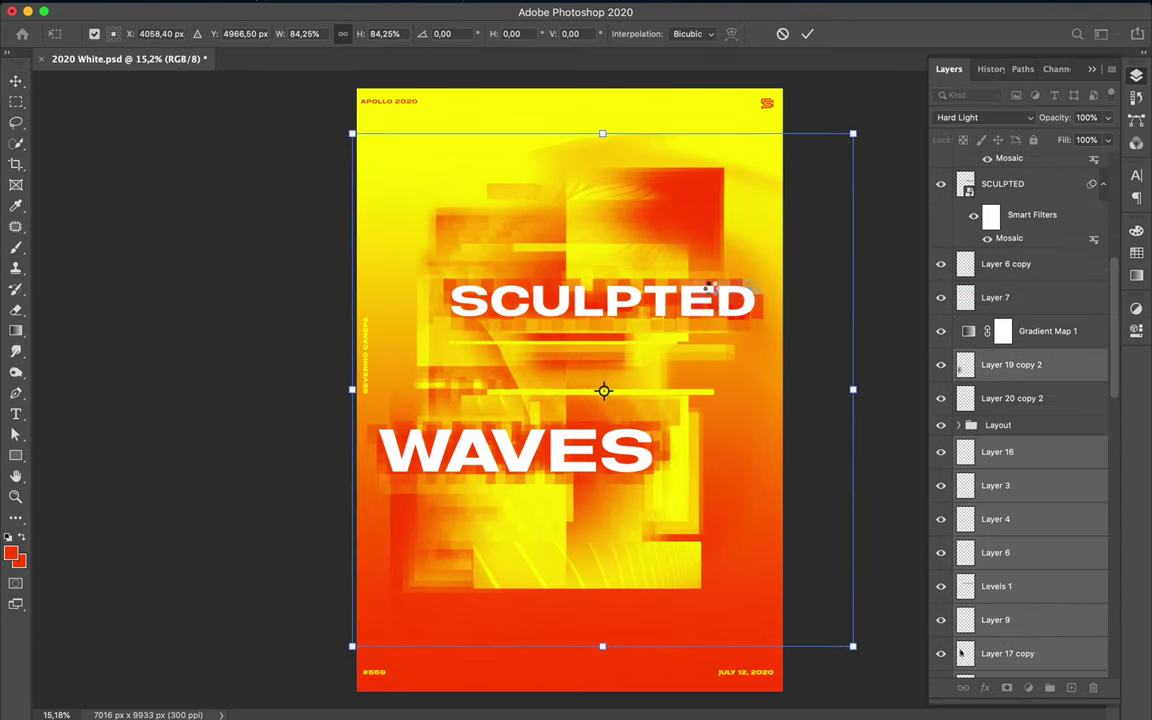
{"action": "key", "text": "Return"}
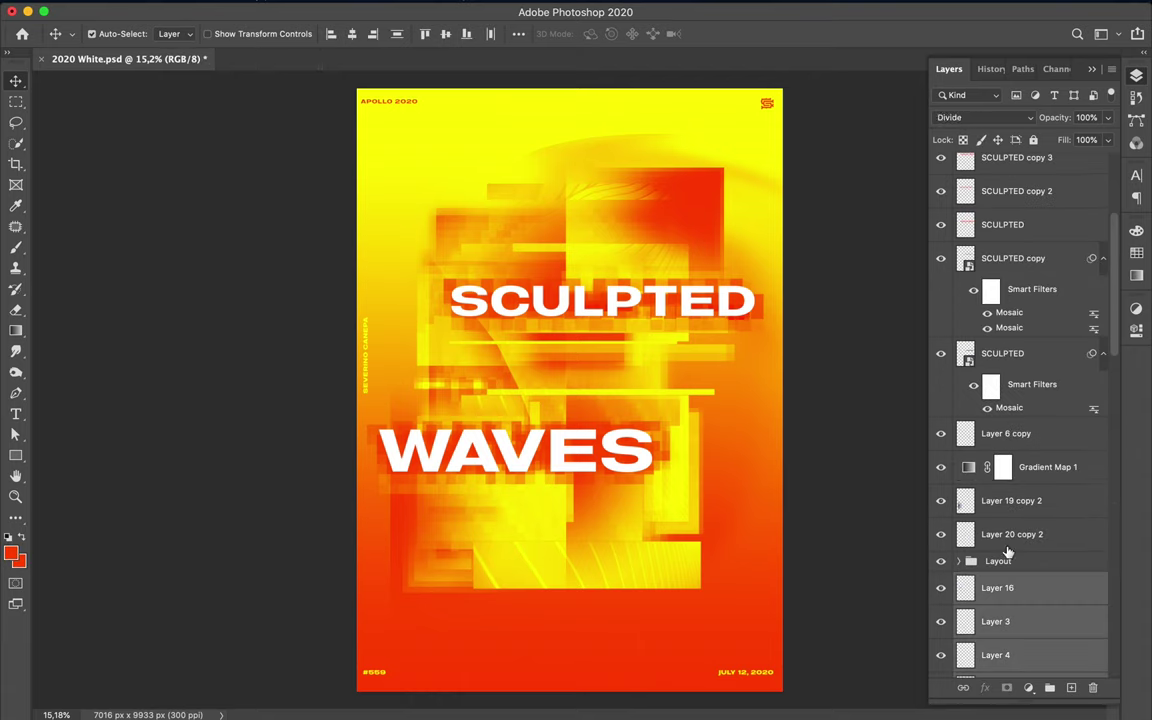
{"action": "left_click", "coordinate": [1010, 500], "text": "ctrl"}
{"action": "left_click_drag", "start_coordinate": [640, 487], "coordinate": [657, 487]}
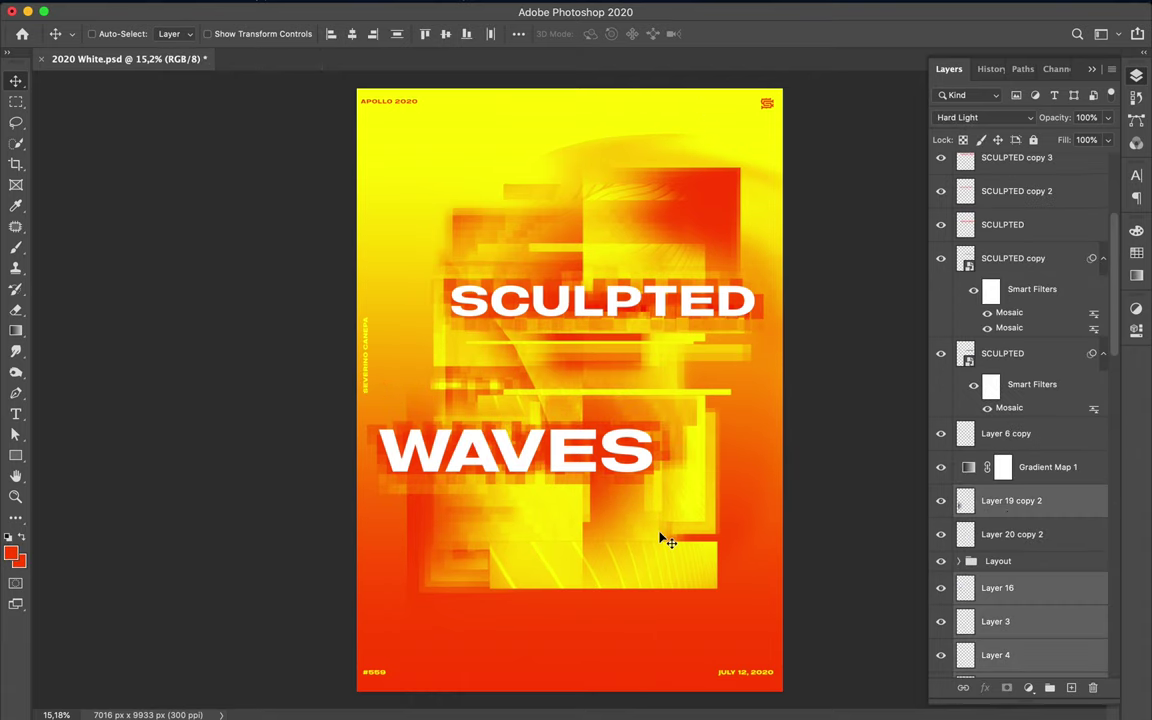
Narrow all WAVES text layers to about 93% width
{"action": "left_click", "coordinate": [656, 429], "text": "ctrl"}
{"action": "left_click", "coordinate": [1011, 239], "text": "shift"}
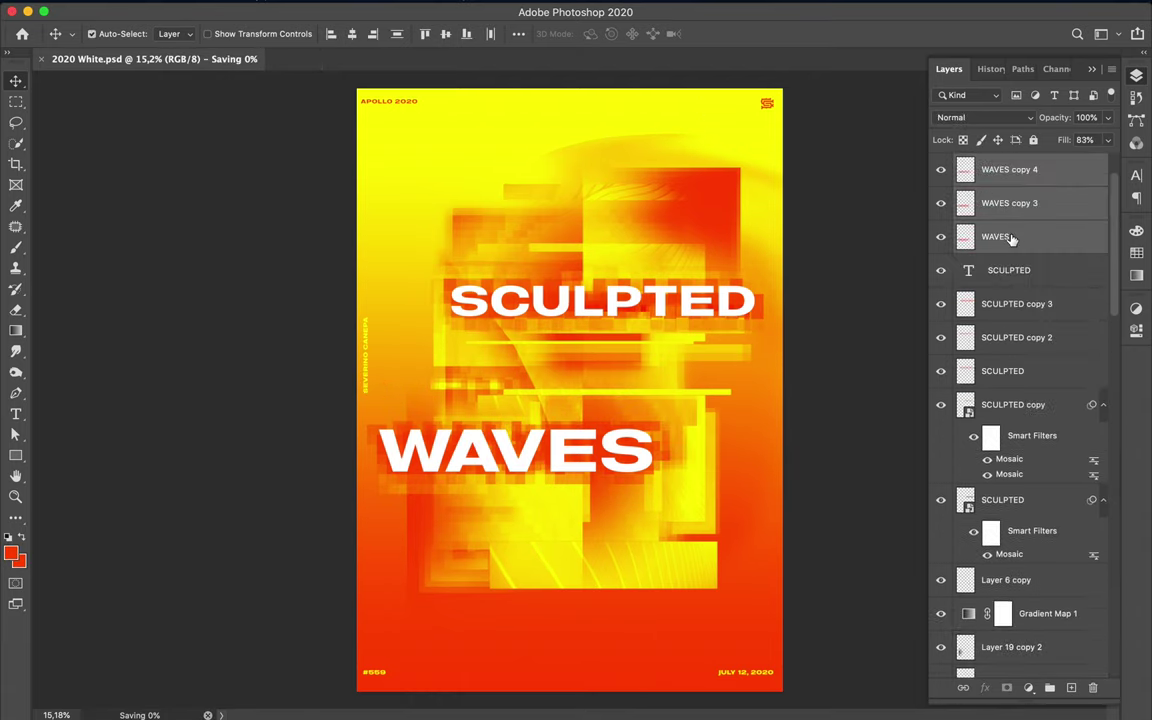
{"action": "key", "text": "ctrl+t"}
{"action": "left_click_drag", "start_coordinate": [376, 457], "coordinate": [370, 455]}
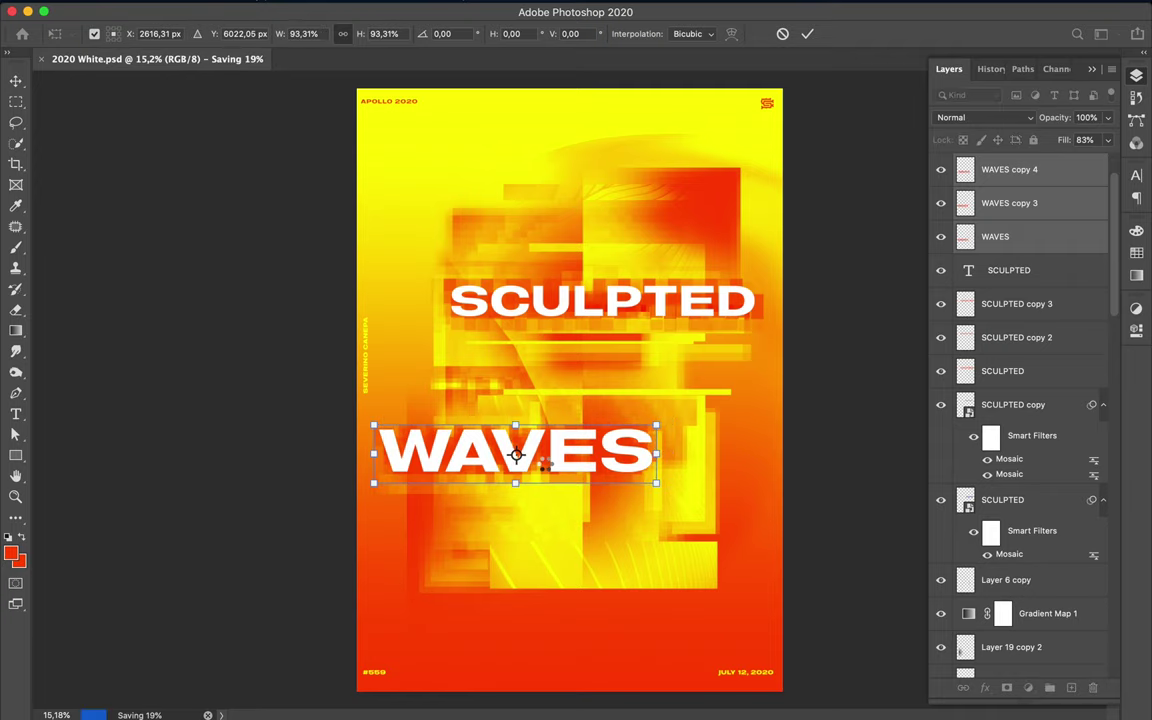
{"action": "key", "text": "Return"}
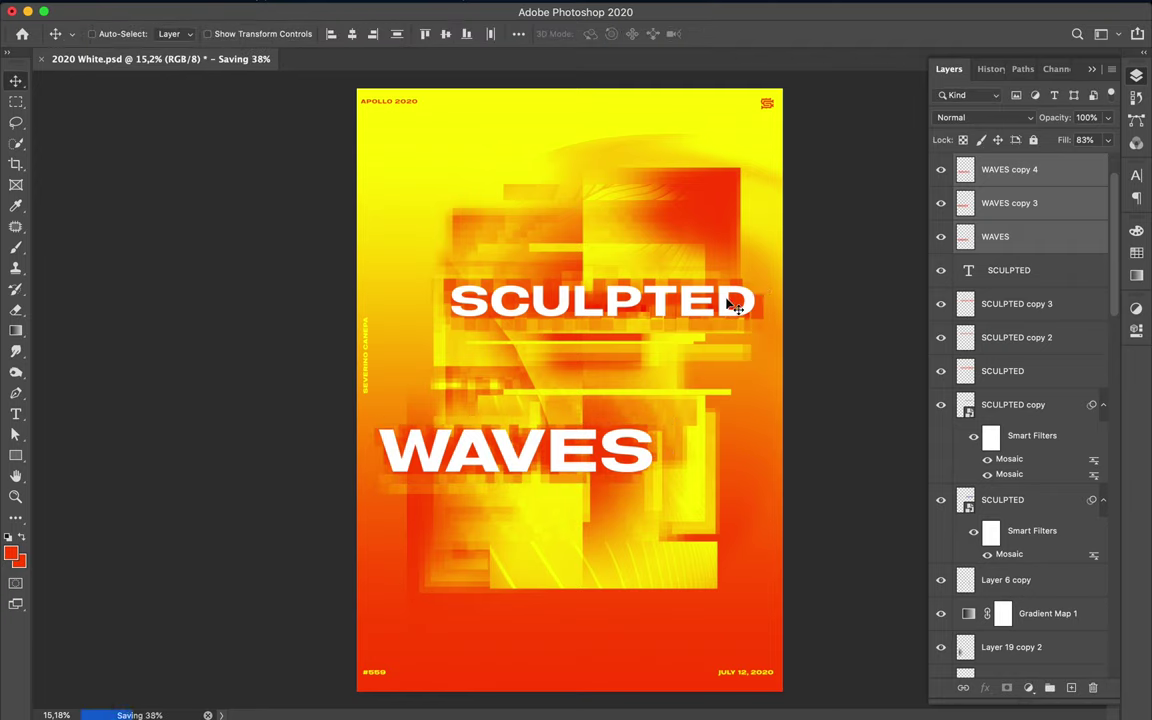
Show the SCULPTED layer's Character panel and its font style options
{"action": "left_click", "coordinate": [1008, 270]}
{"action": "left_click", "coordinate": [1136, 175]}
{"action": "left_click", "coordinate": [1109, 198]}
Leave the headline's font style unchanged and marquee a band across the top of SCULPTED
{"action": "key", "text": "Escape"}
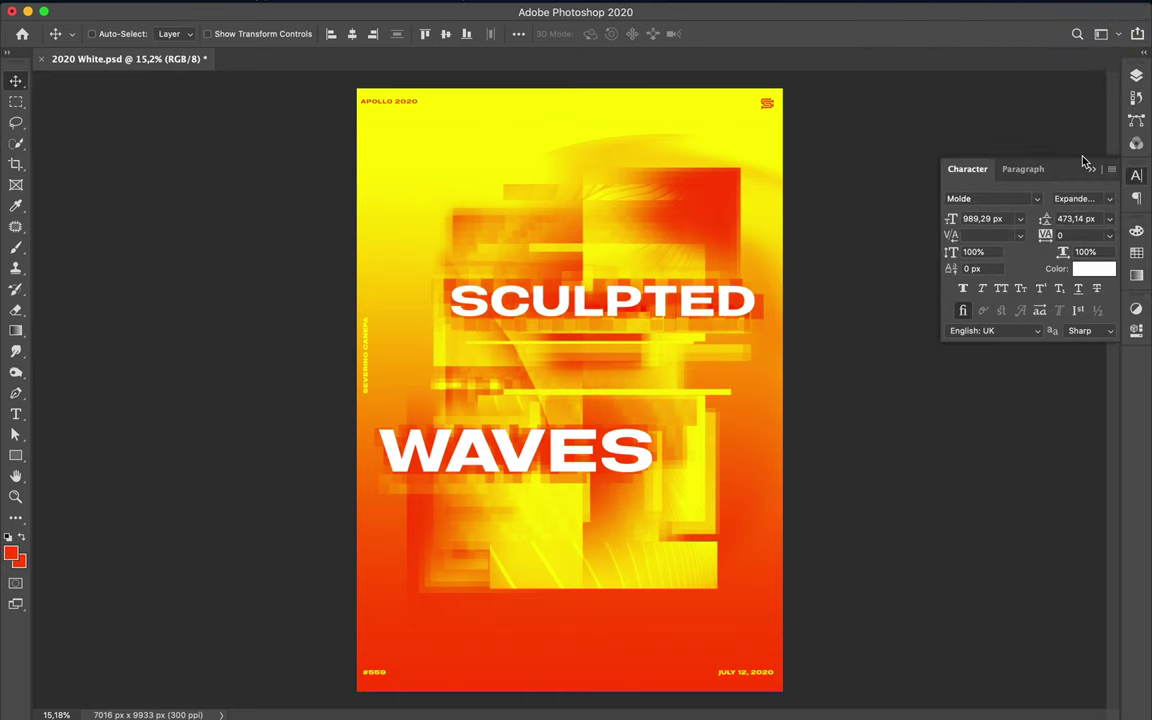
{"action": "left_click", "coordinate": [1109, 198]}
{"action": "key", "text": "Escape"}
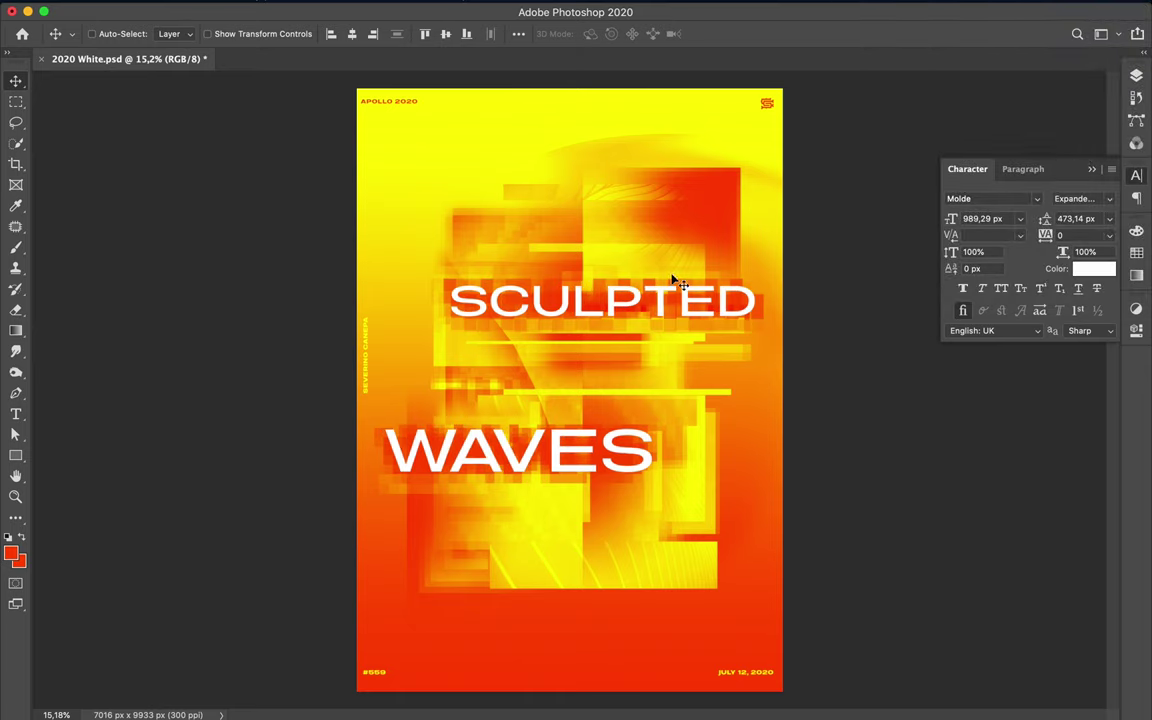
{"action": "key", "text": "m"}
{"action": "left_click_drag", "start_coordinate": [432, 256], "coordinate": [771, 298]}
{"action": "left_click", "coordinate": [1136, 75]}
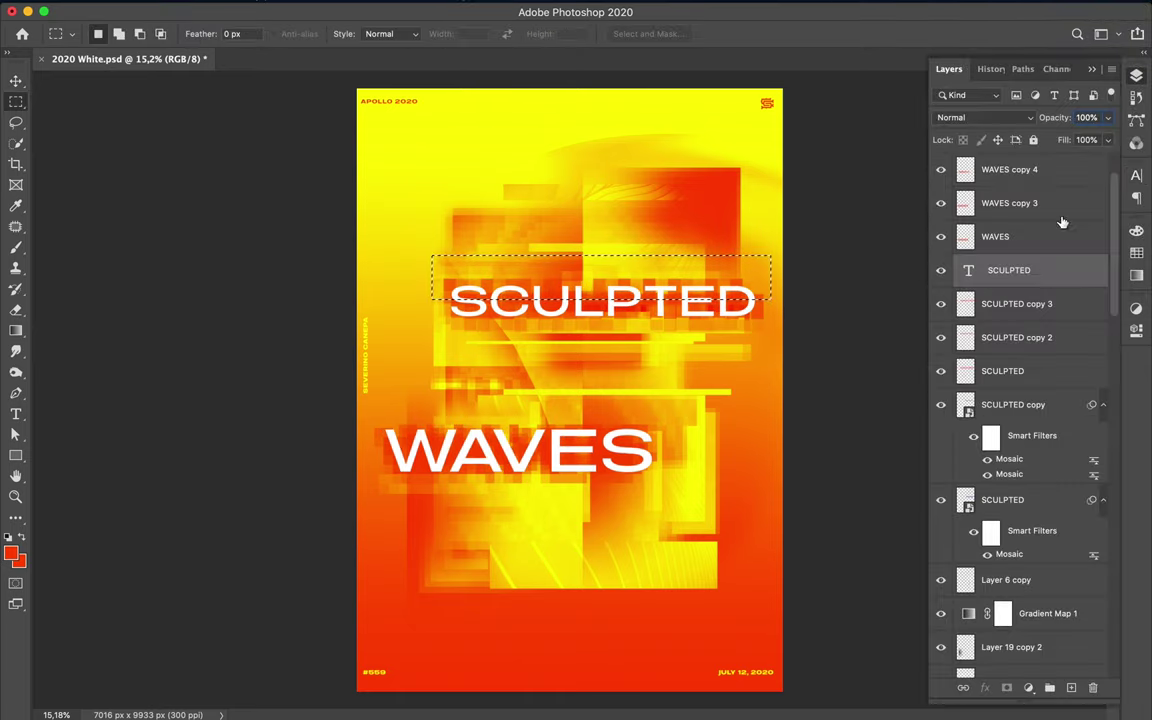
Duplicate the SCULPTED text layer and rasterize the copy
{"action": "key", "text": "ctrl+j"}
{"action": "key", "text": "Return"}
{"action": "right_click", "coordinate": [1057, 270]}
{"action": "key", "text": "Escape"}
{"action": "key", "text": "ctrl+j"}
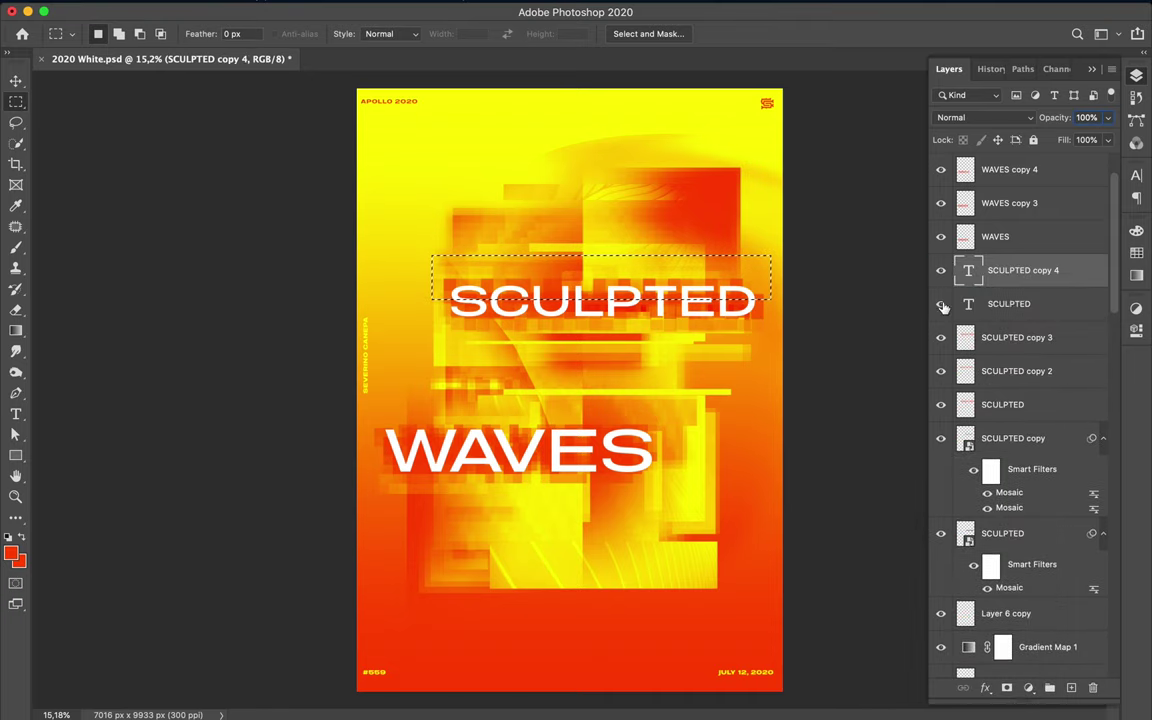
{"action": "key", "text": "ctrl+plus"}
{"action": "key", "text": "ctrl+plus"}
{"action": "right_click", "coordinate": [1055, 279]}
{"action": "left_click", "coordinate": [990, 528]}
{"action": "key", "text": "ctrl+0"}
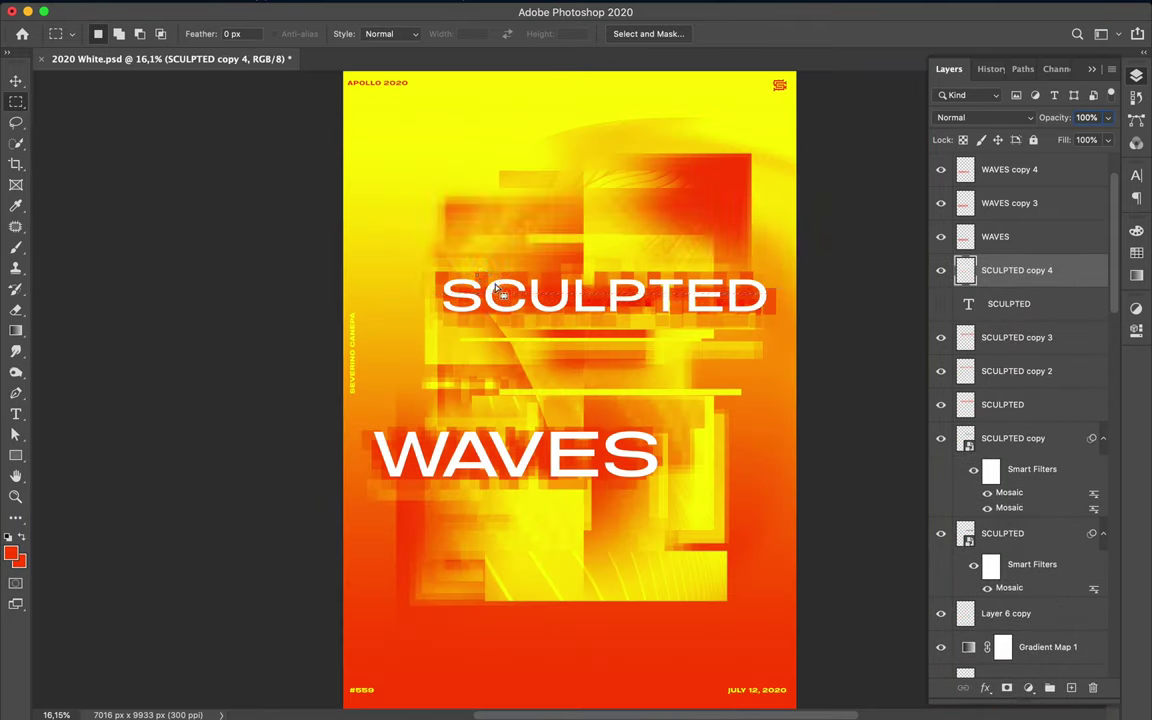
Copy the selected band to Layer 21 and offset it up above the headline
{"action": "key", "text": "ctrl+j"}
{"action": "key", "text": "v"}
{"action": "left_click_drag", "start_coordinate": [680, 288], "coordinate": [566, 272]}
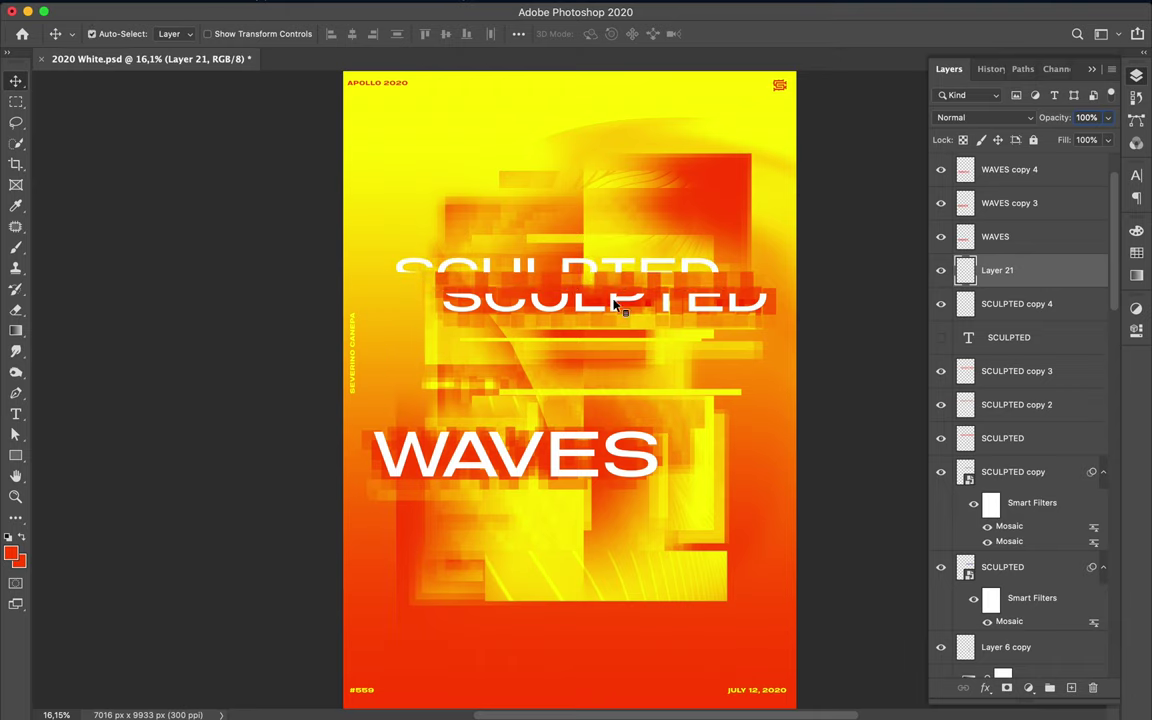
{"action": "left_click_drag", "start_coordinate": [615, 305], "coordinate": [615, 298]}
Undo the slice offset, copied layer and rasterizing, and select the WAVES layers
{"action": "key", "text": "ctrl+z"}
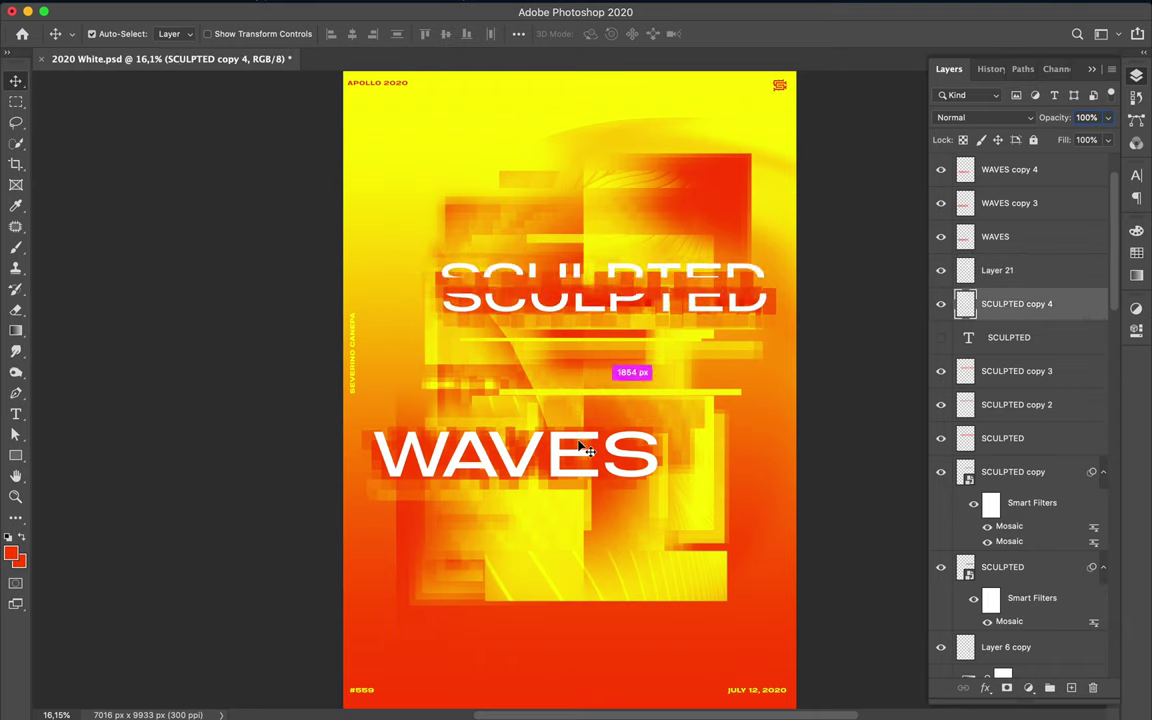
{"action": "key", "text": "ctrl+z"}
{"action": "key", "text": "ctrl+z"}
{"action": "key", "text": "ctrl+z"}
{"action": "key", "text": "m"}
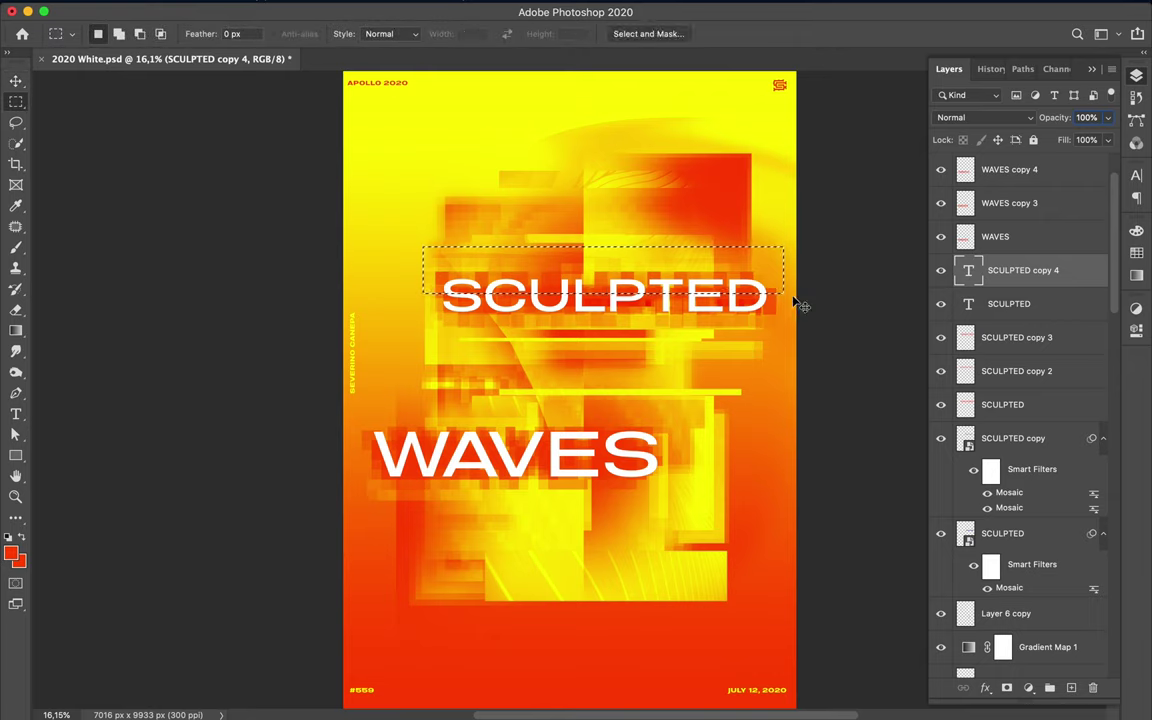
{"action": "key", "text": "ctrl+z"}
{"action": "left_click", "coordinate": [1016, 270], "text": "shift"}
Rotate WAVES −90° to run vertically and place it along the lower left
{"action": "key", "text": "ctrl+t"}
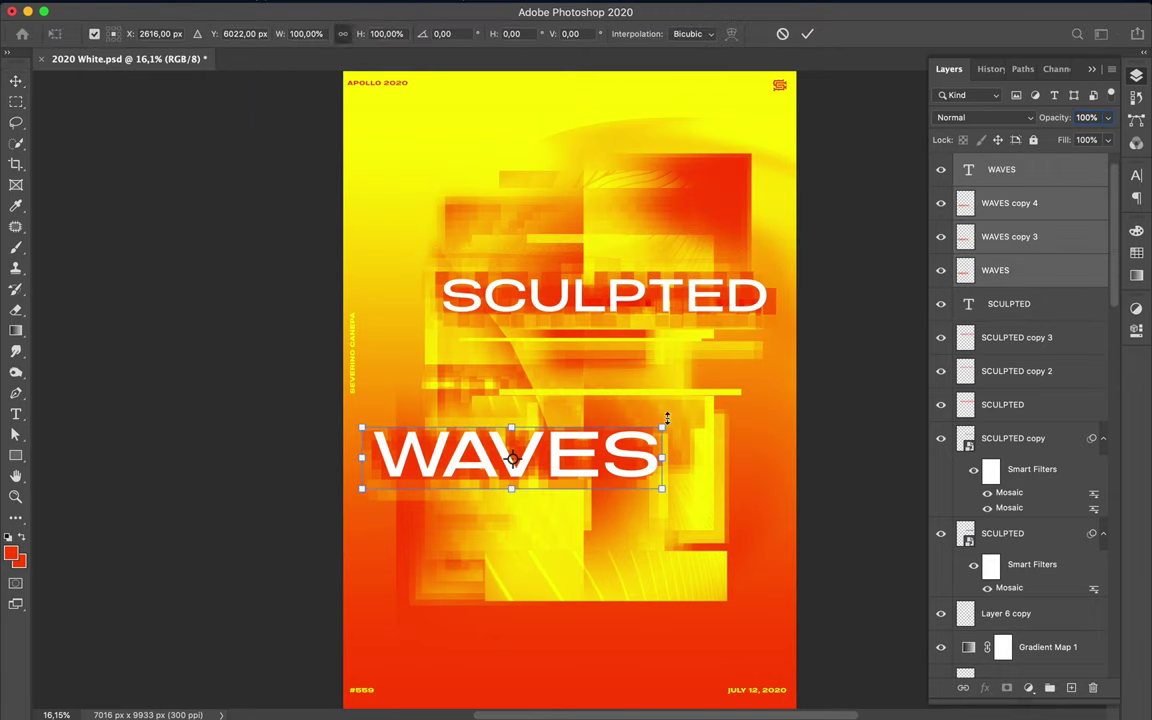
{"action": "left_click_drag", "start_coordinate": [680, 470], "coordinate": [530, 300]}
{"action": "mouse_move", "coordinate": [525, 380]}
{"action": "left_mouse_down"}
{"action": "mouse_move", "coordinate": [490, 492]}
{"action": "mouse_move", "coordinate": [501, 486]}
{"action": "left_mouse_up"}
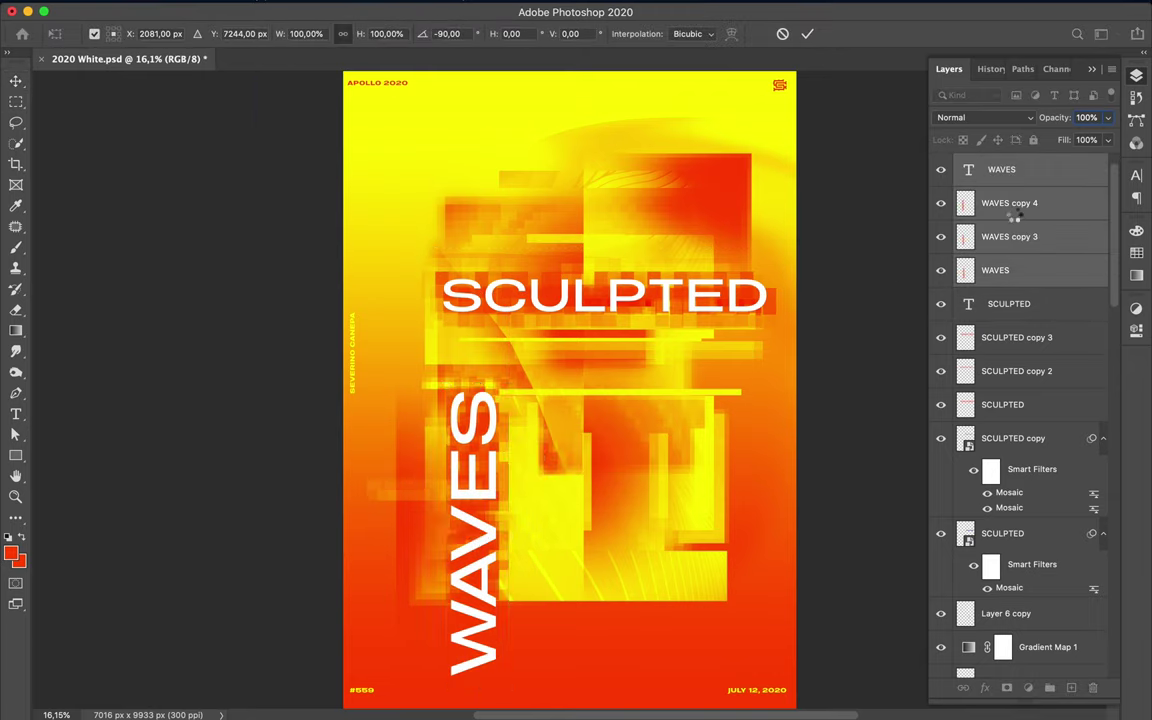
{"action": "key", "text": "Return"}
Brighten SCULPTED copy 3 with a dodge blend mode
{"action": "left_click", "coordinate": [1010, 203]}
{"action": "left_click", "coordinate": [985, 117]}
{"action": "left_click", "coordinate": [959, 221]}
{"action": "left_click", "coordinate": [1016, 337]}
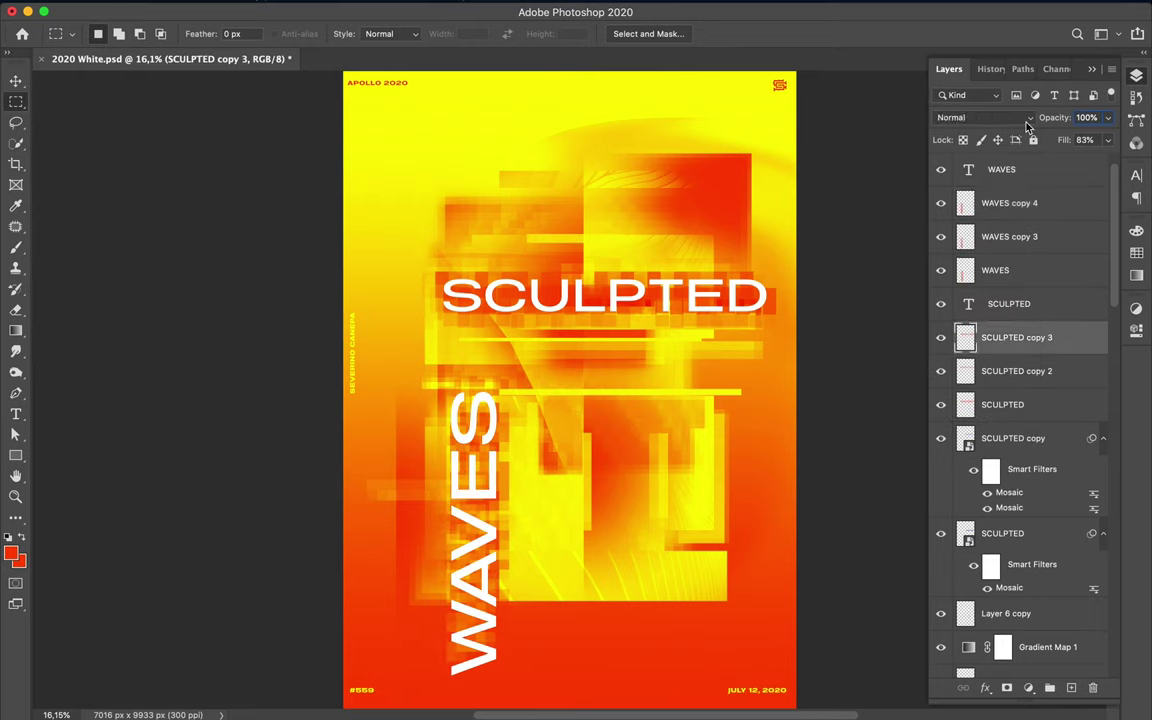
{"action": "left_click", "coordinate": [1027, 120]}
{"action": "left_click", "coordinate": [977, 256]}
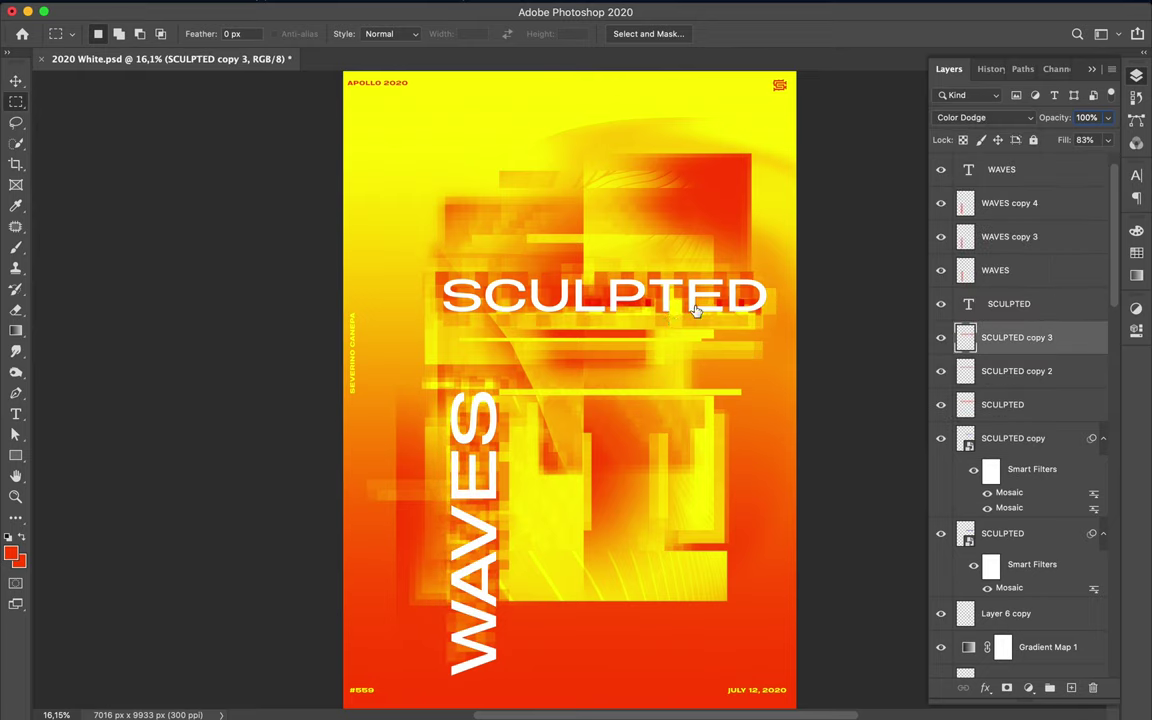
Duplicate WAVES copy 4 as WAVES copy 5 and change its blend mode
{"action": "key", "text": "v"}
{"action": "left_click_drag", "start_coordinate": [1010, 204], "coordinate": [1010, 200]}
{"action": "left_click", "coordinate": [1020, 118]}
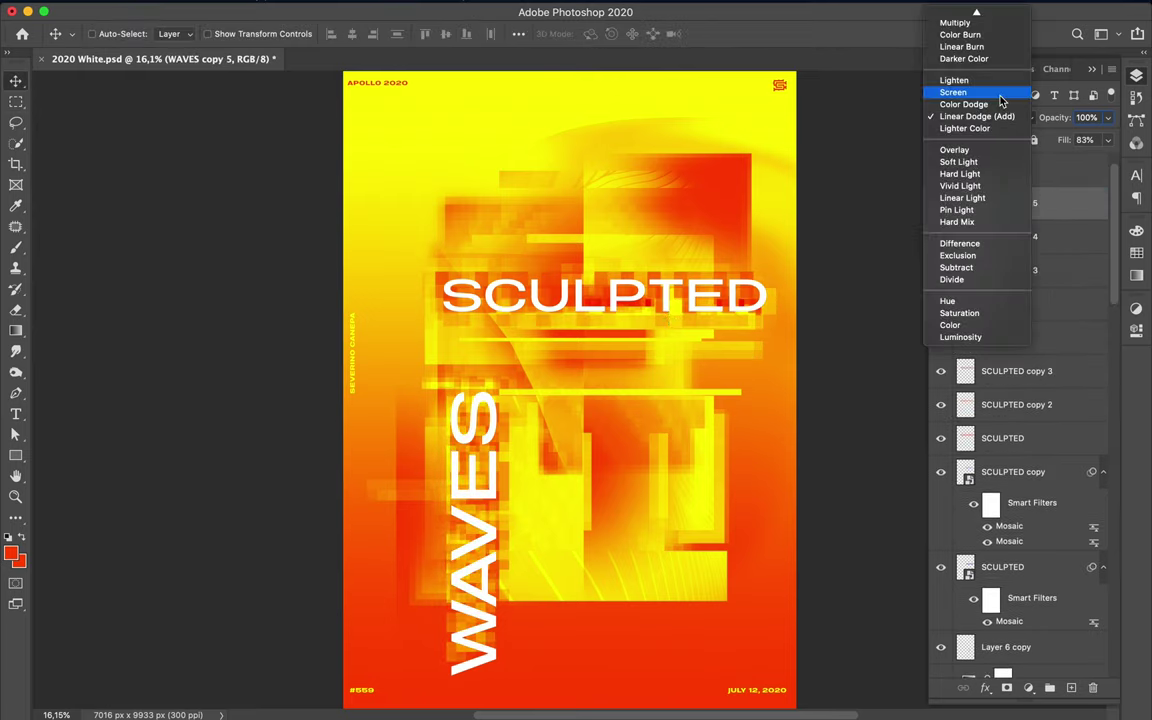
{"action": "left_click", "coordinate": [954, 149]}
{"action": "scroll", "coordinate": [605, 401], "scroll_direction": "down", "scroll_amount": 1}
{"action": "scroll", "coordinate": [1032, 275], "scroll_direction": "up", "scroll_amount": 1}
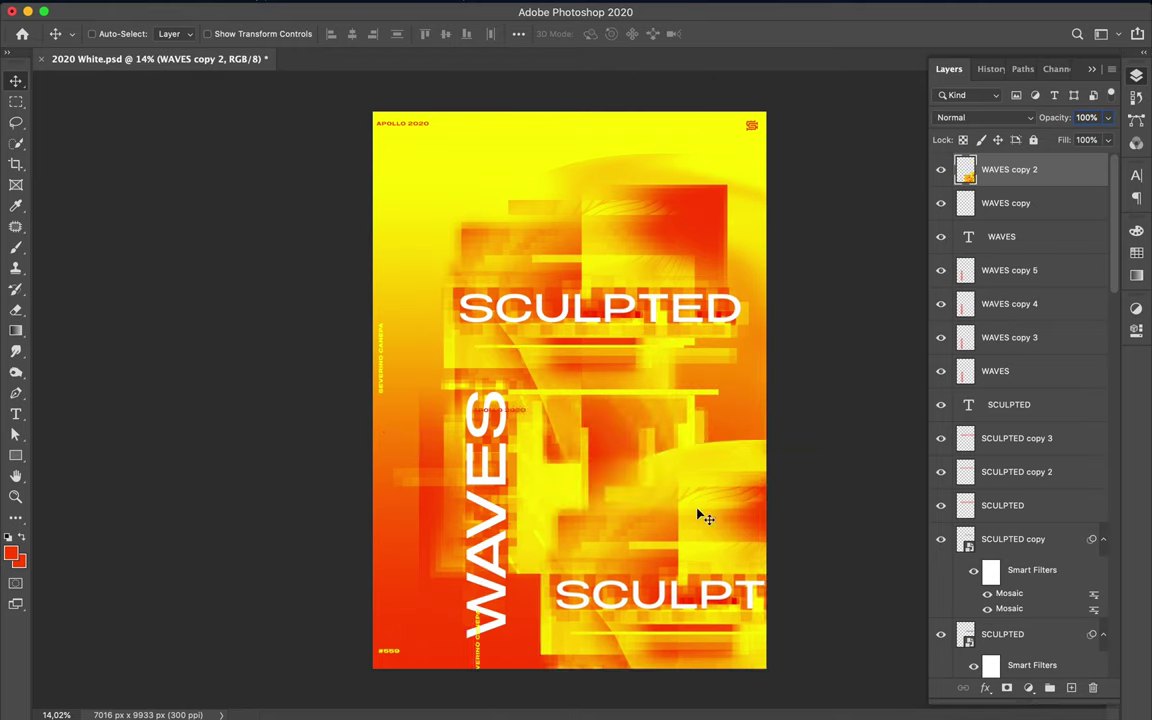
Move a slice copy toward the lower right, change its blend mode, and rotate WAVES copy 6 to 90°
{"action": "left_click_drag", "start_coordinate": [645, 563], "coordinate": [727, 585]}
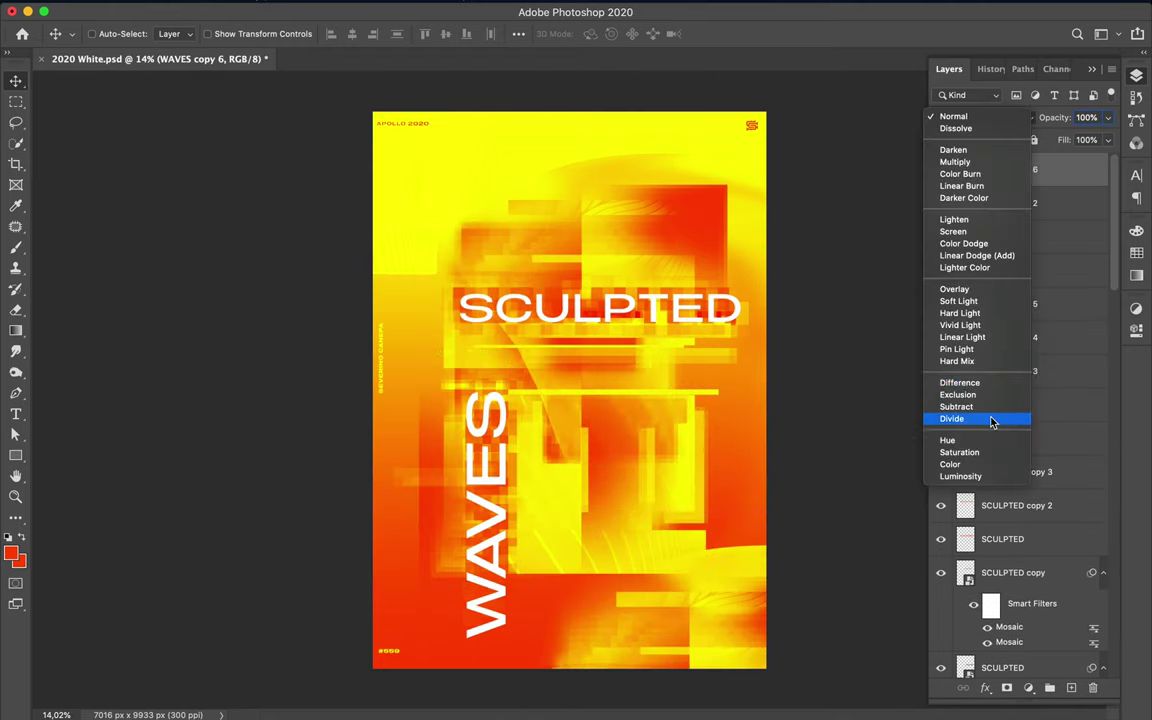
{"action": "left_click", "coordinate": [1028, 688]}
{"action": "left_click", "coordinate": [955, 474]}
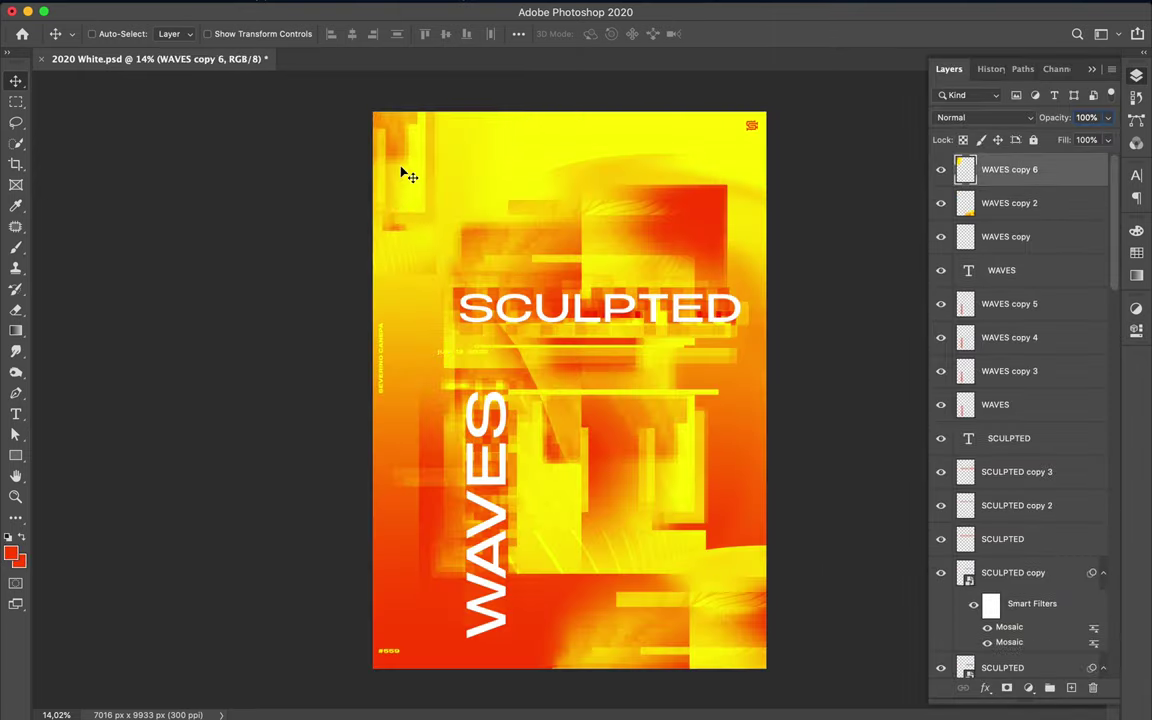
{"action": "left_click_drag", "start_coordinate": [133, 321], "coordinate": [407, 253]}
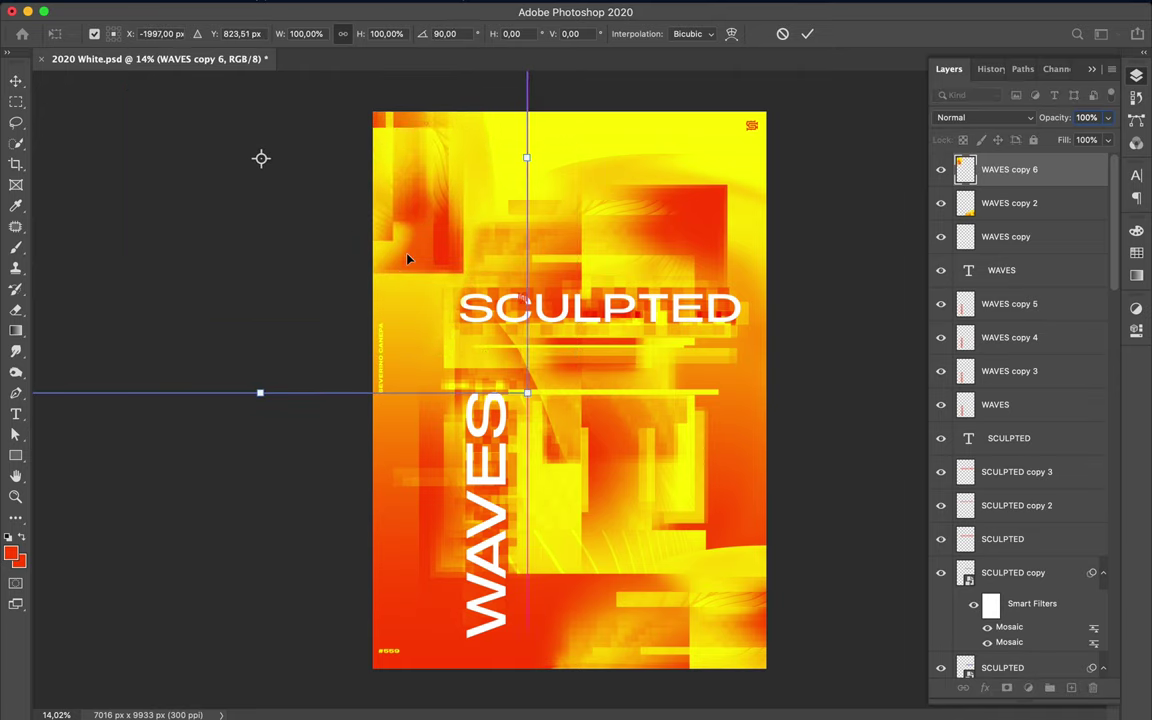
{"action": "key", "text": "Return"}
{"action": "left_click", "coordinate": [866, 6]}
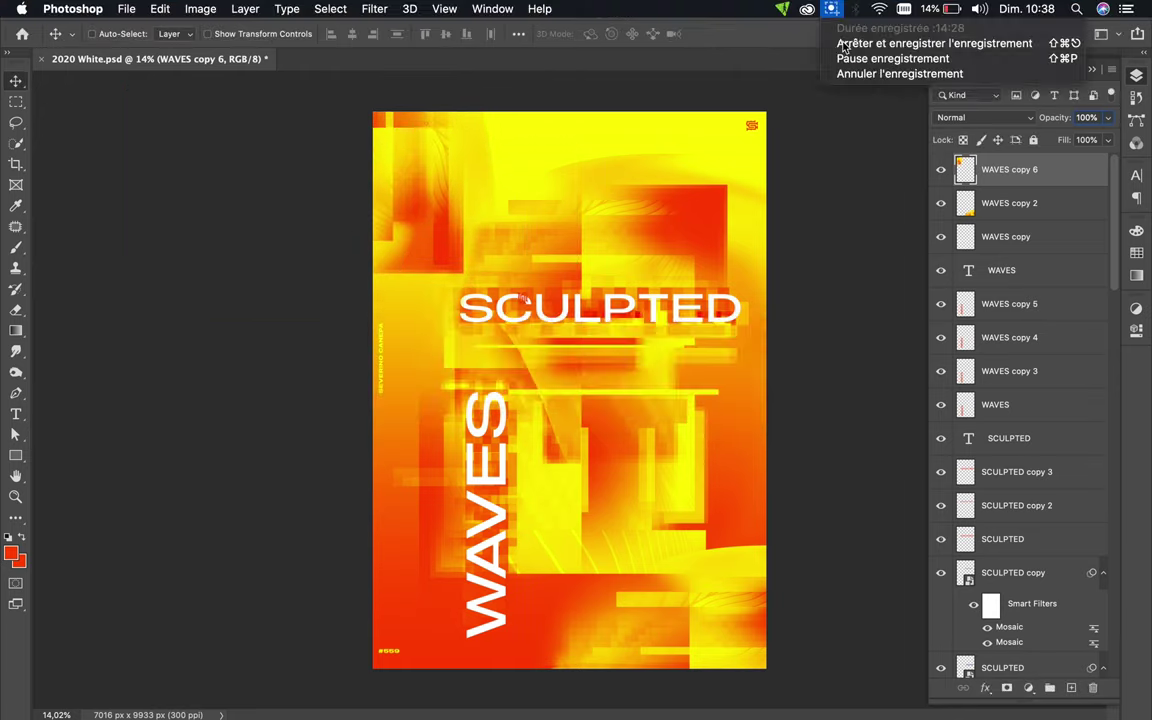